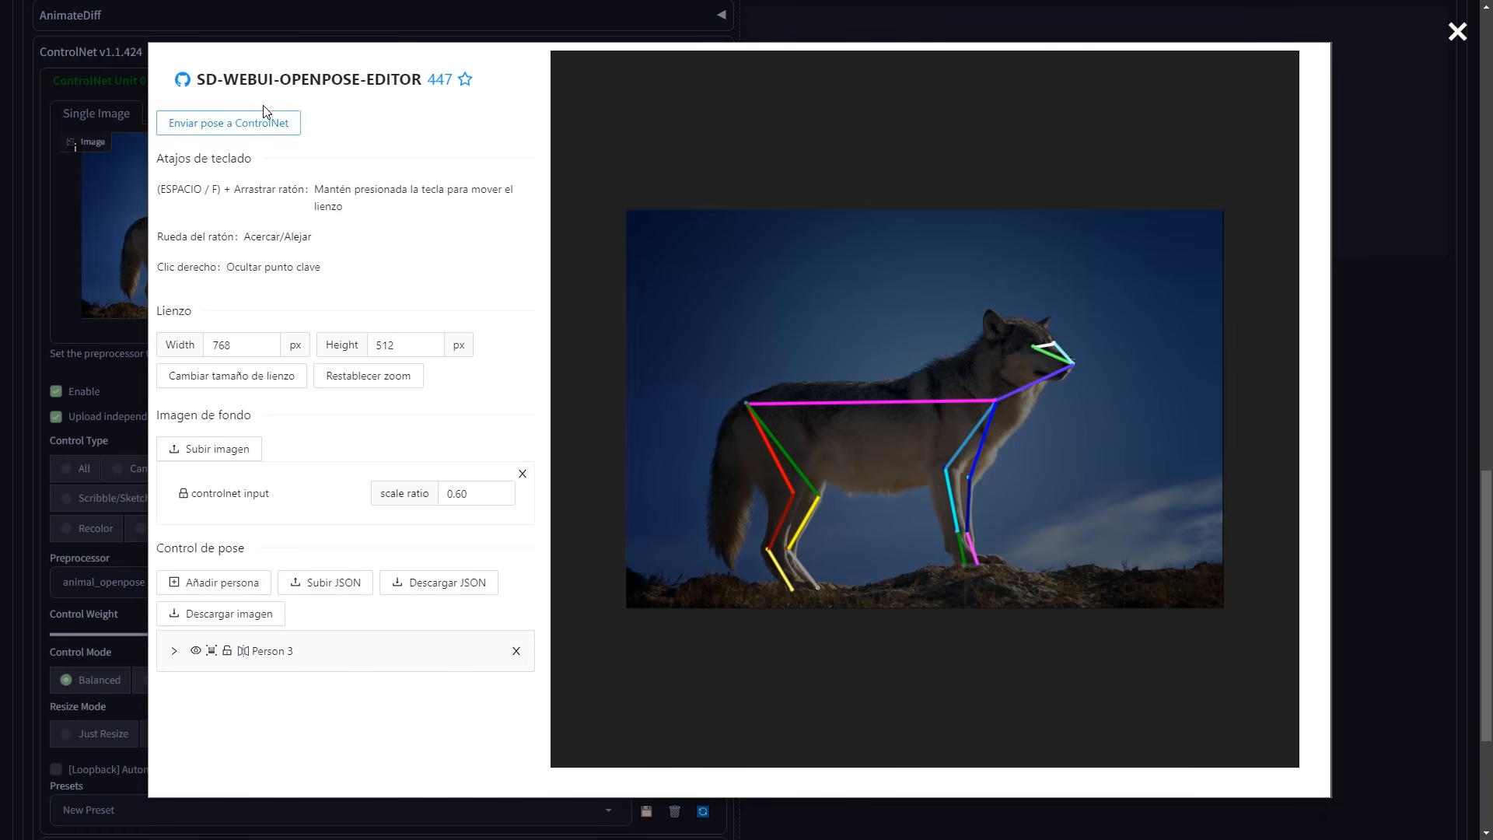
Send the wolf's pose from the OpenPose editor to ControlNet
left_click(228, 123)
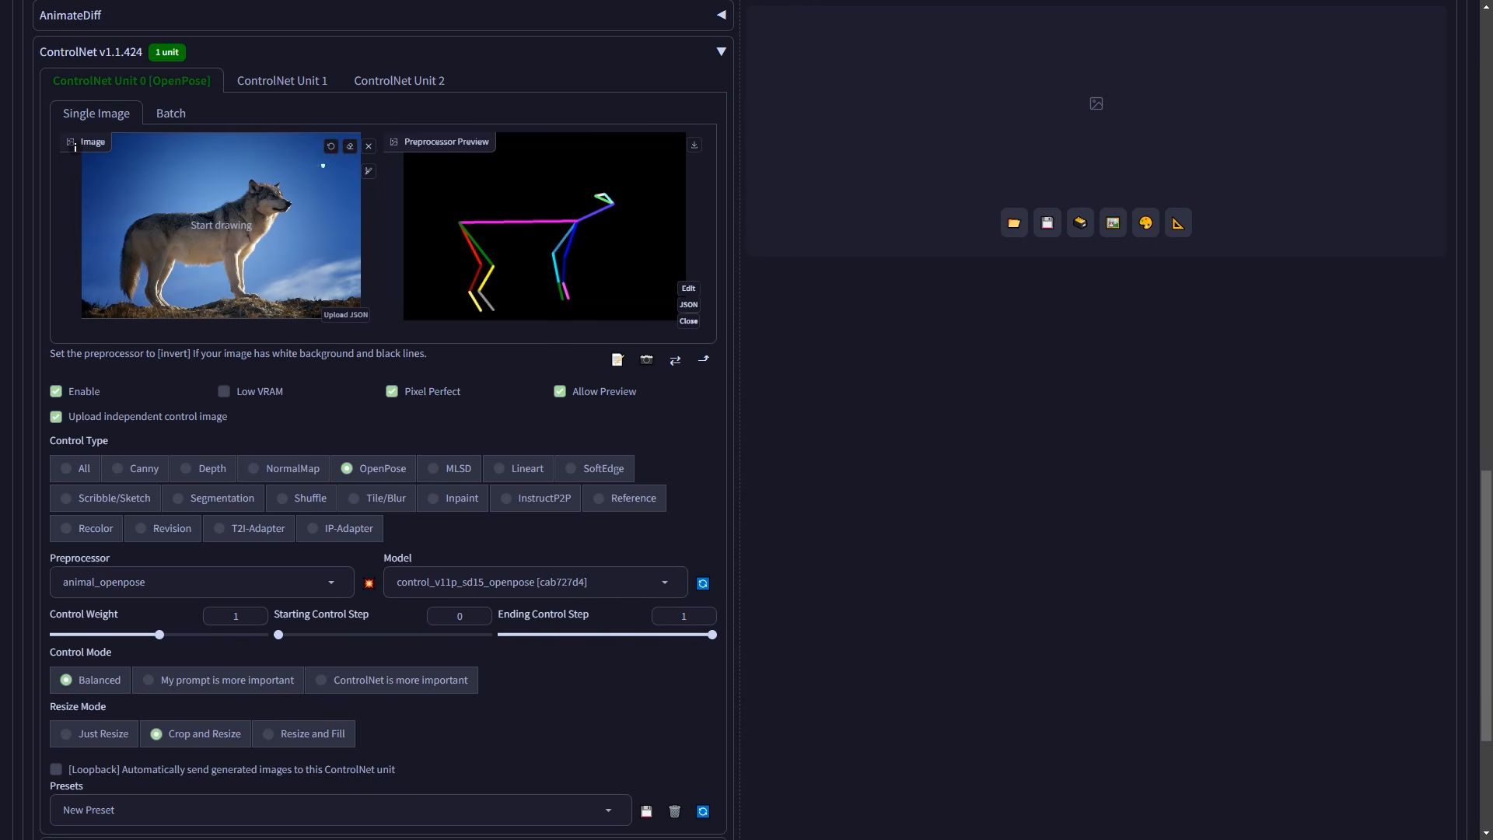
Replace the wolf control image with horse-2572051_1280.jpg from Downloads and run the animal_openpose preprocessor on it
left_click(369, 147)
left_click(232, 223)
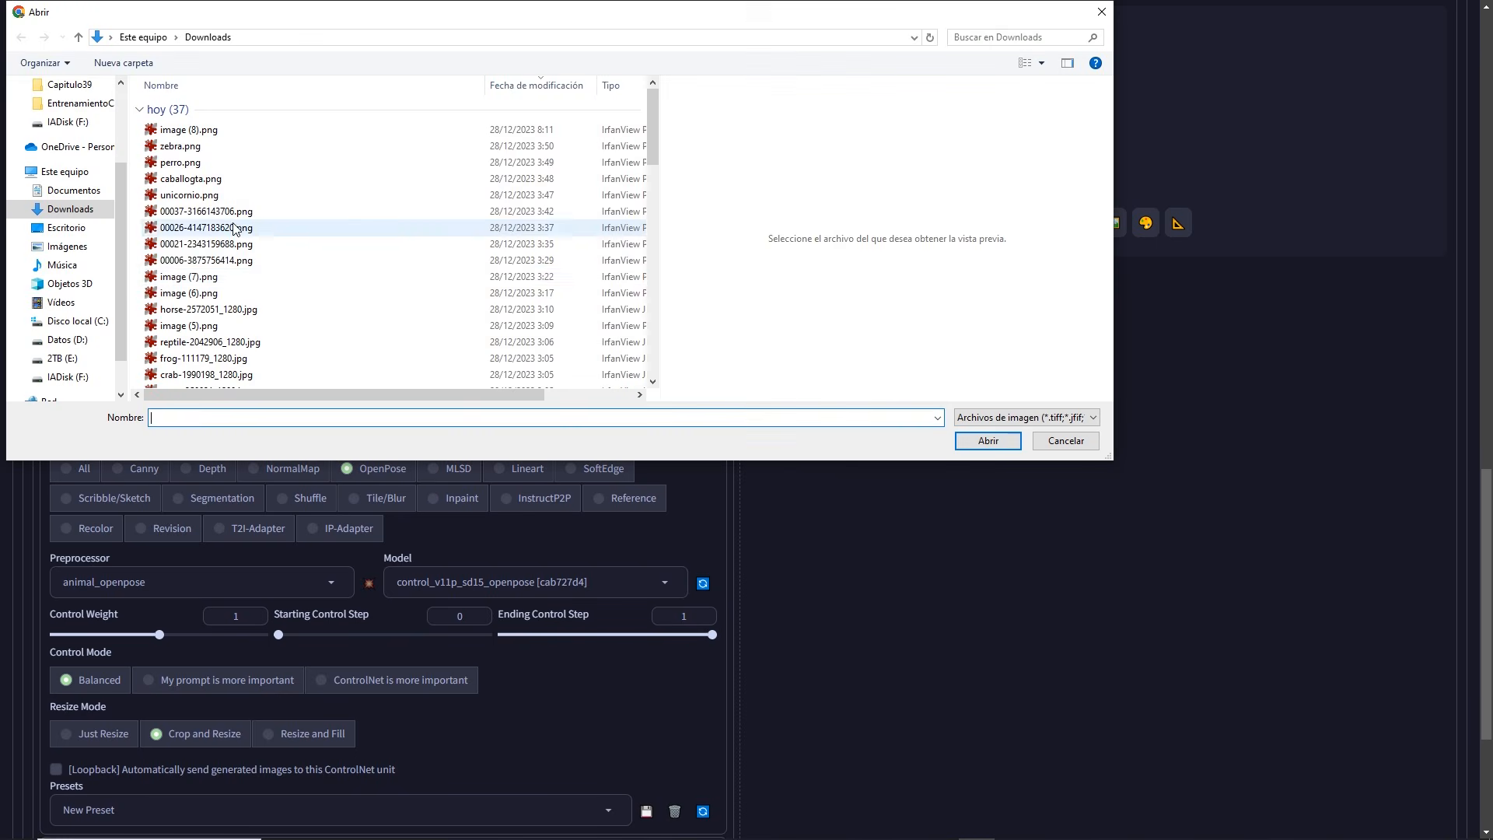
scroll(247, 289, "down", 2)
left_click(209, 217)
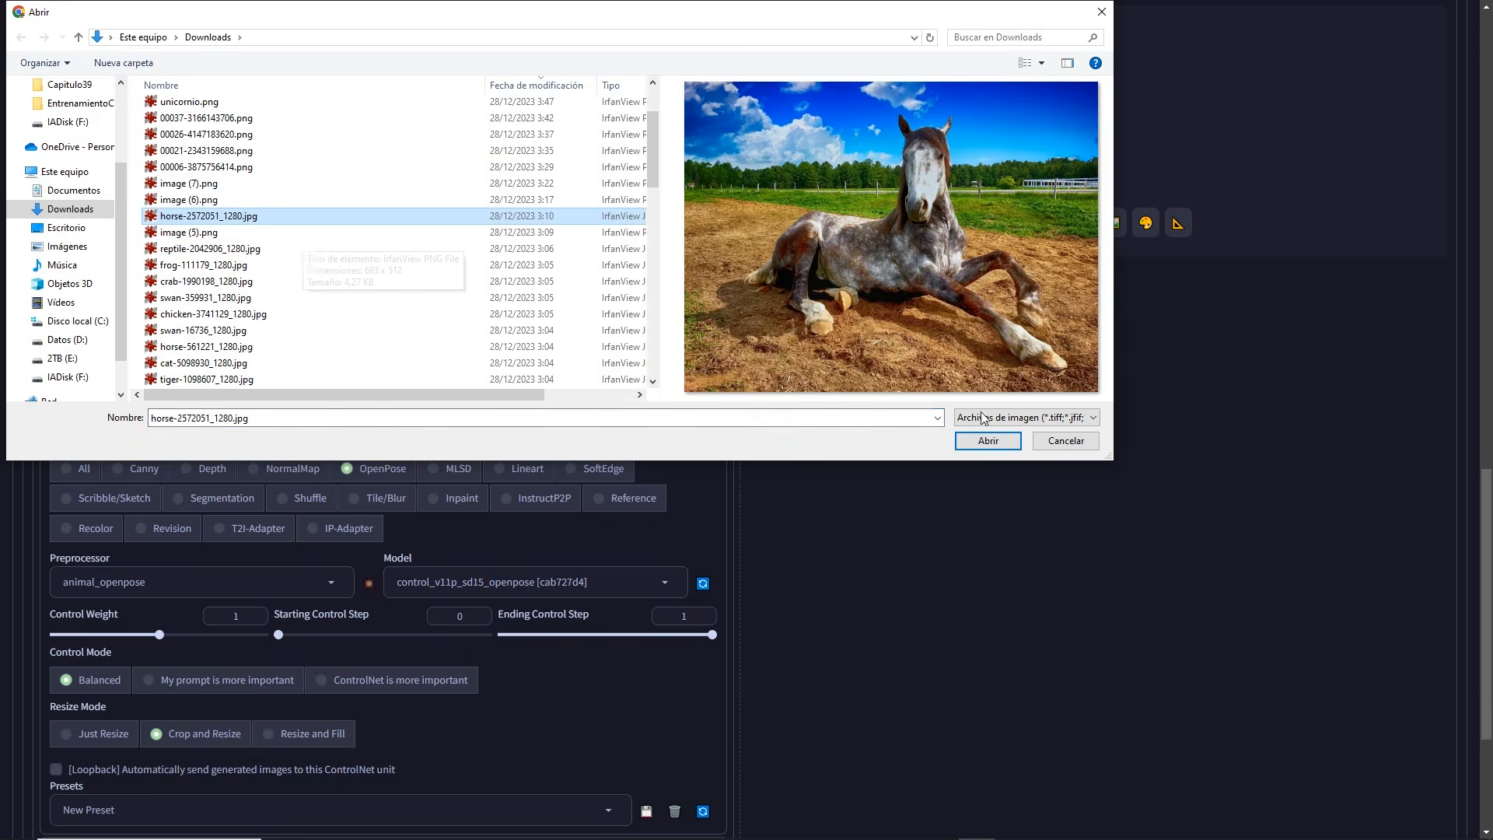
left_click(988, 441)
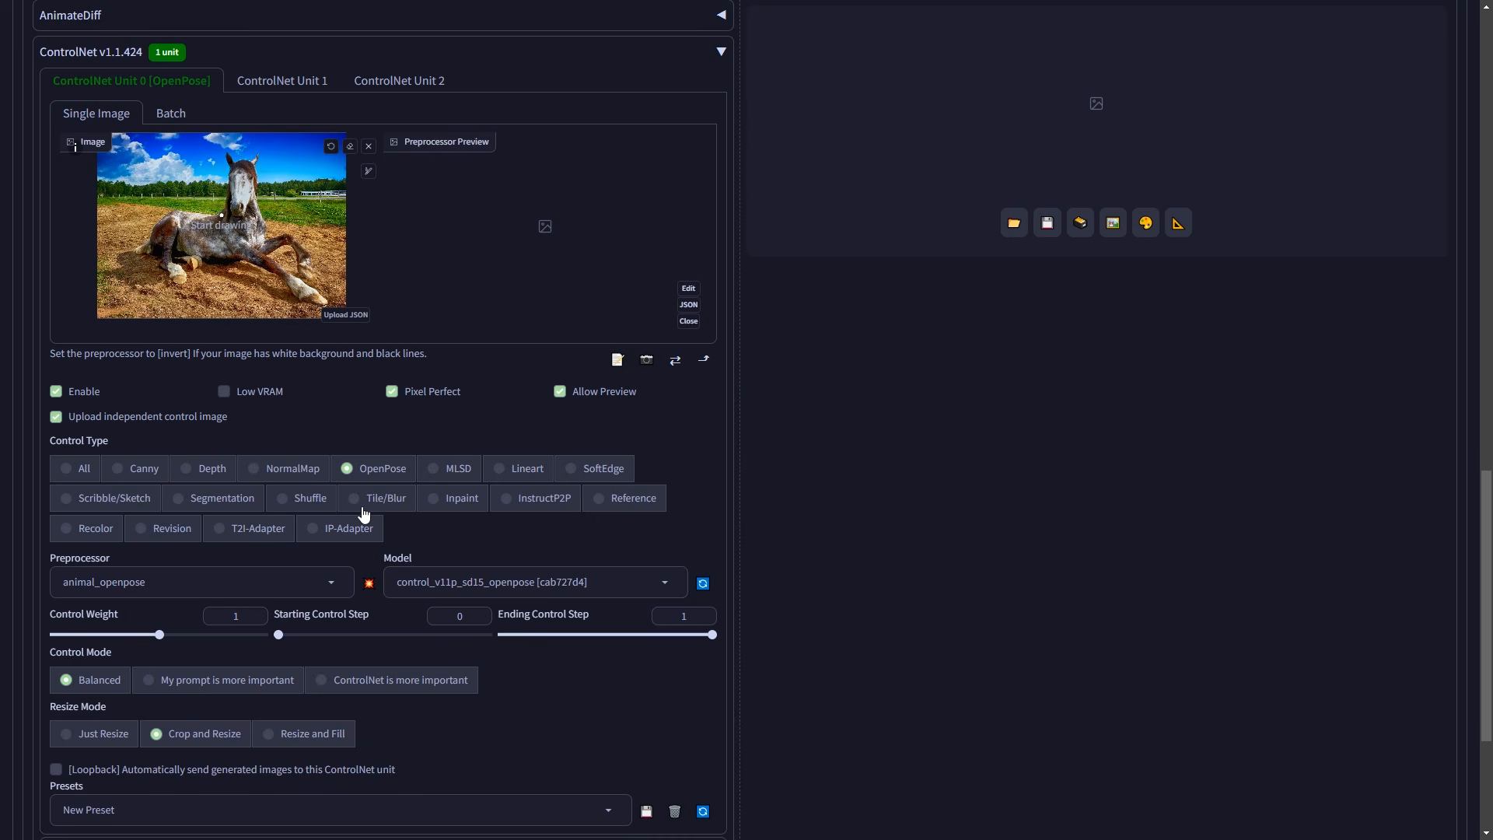
left_click(369, 584)
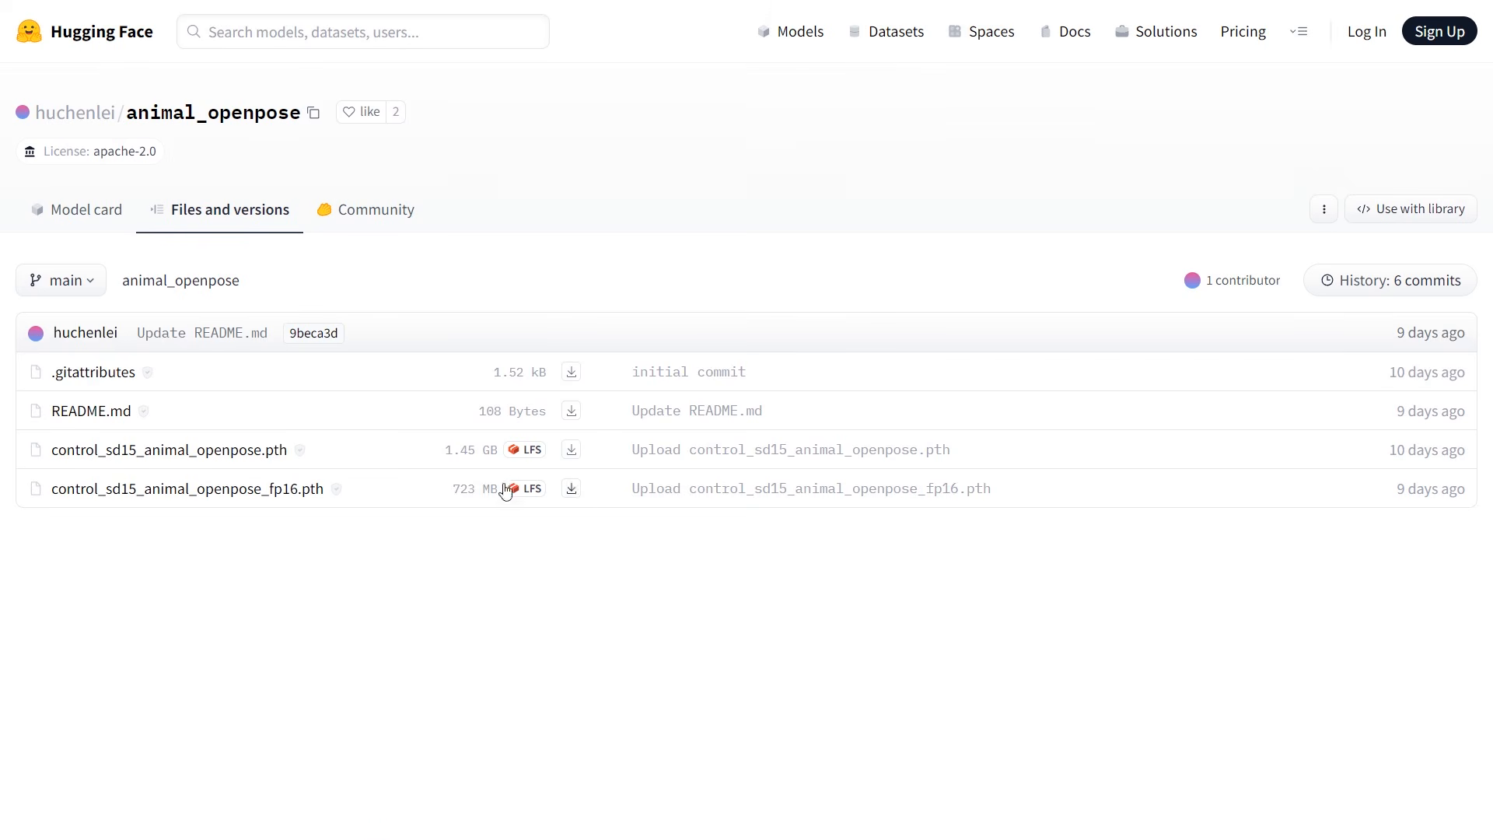
Download control_sd15_animal_openpose.pth and move both animal openpose model files from the desktop into stable-diffusion-webui's models\ControlNet folder
left_click(574, 456)
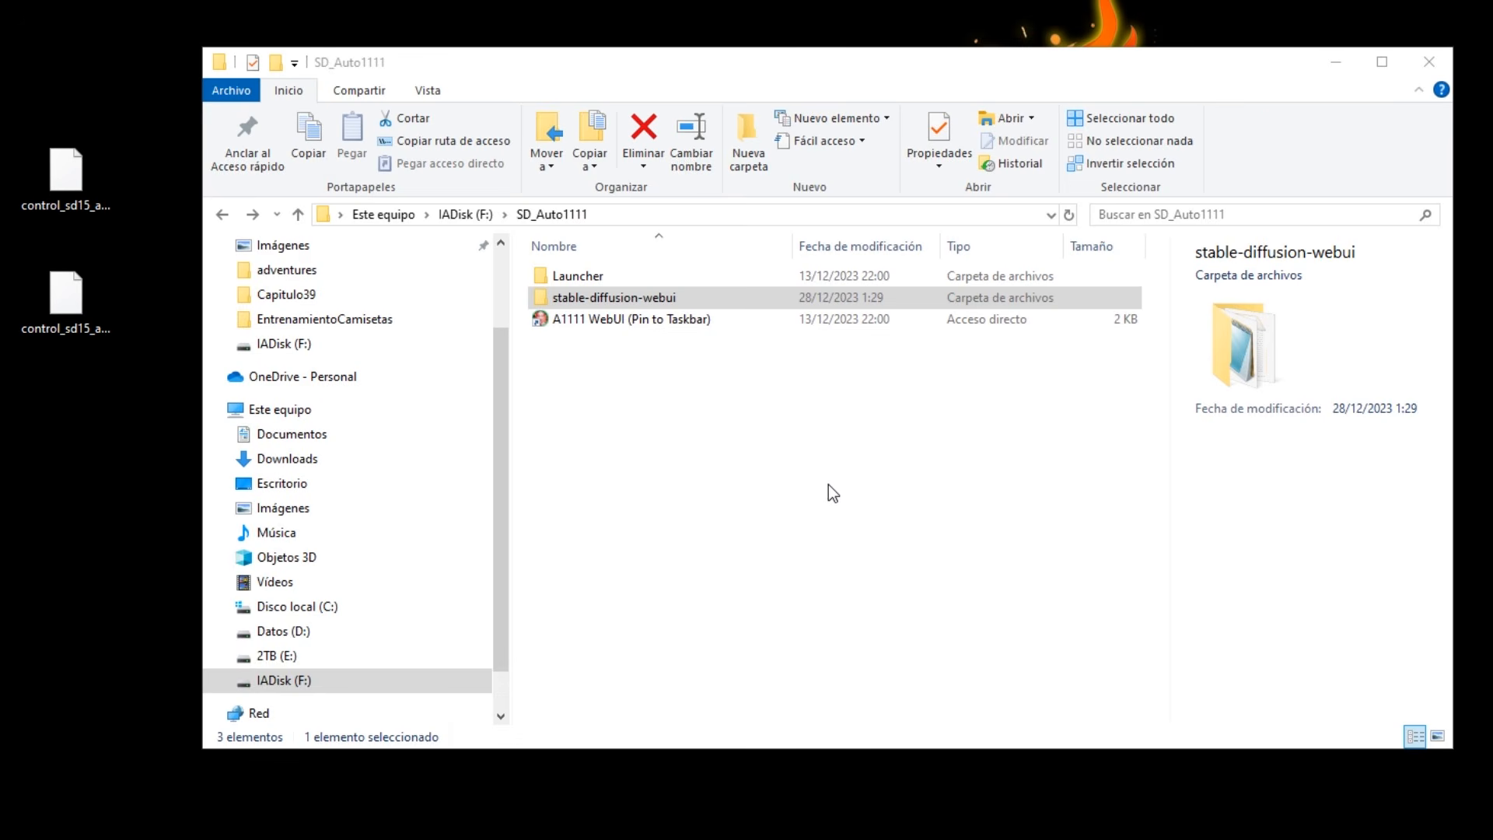
double_click(608, 297)
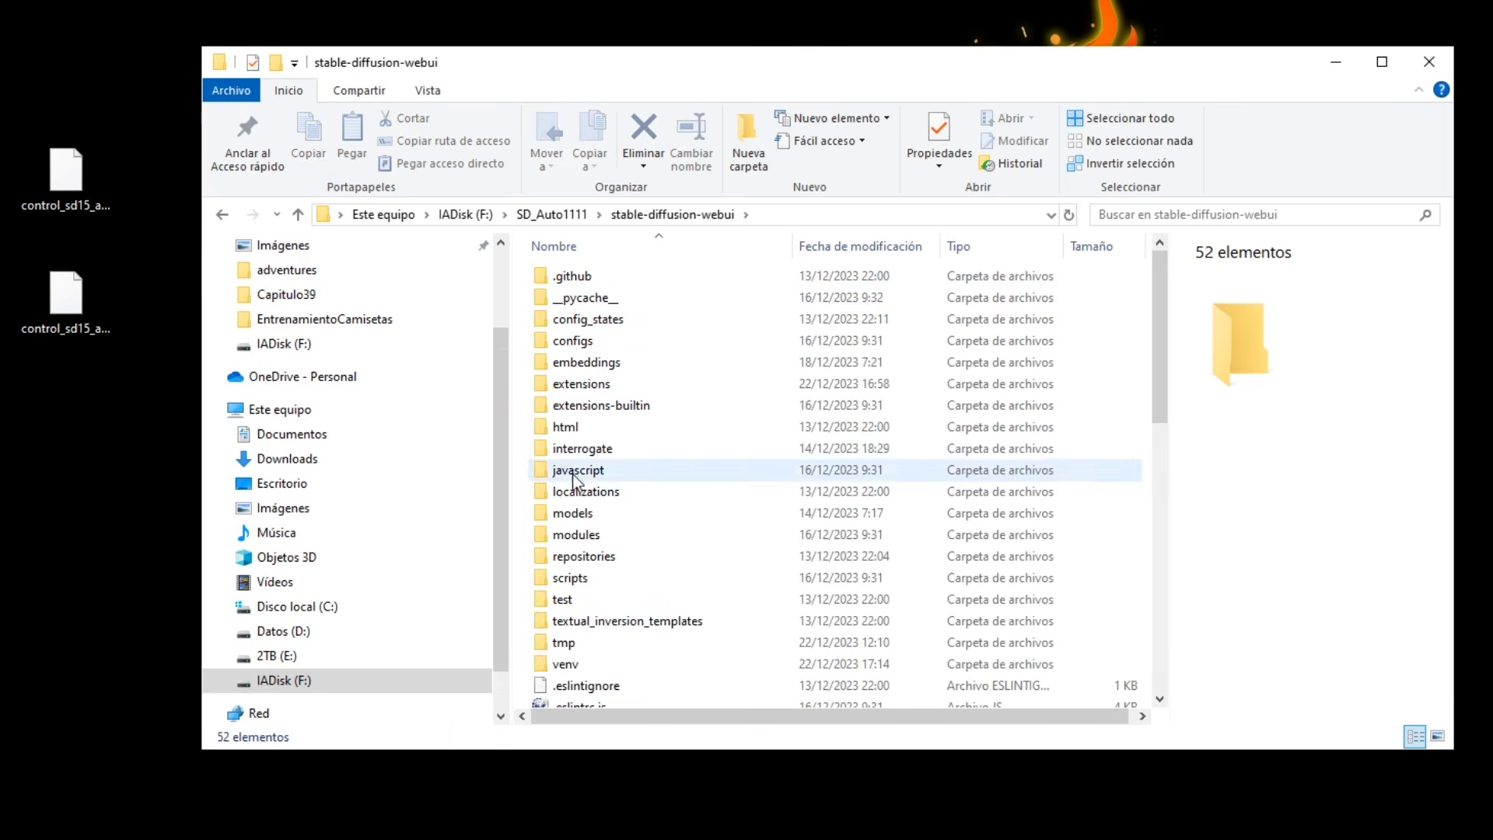
double_click(575, 515)
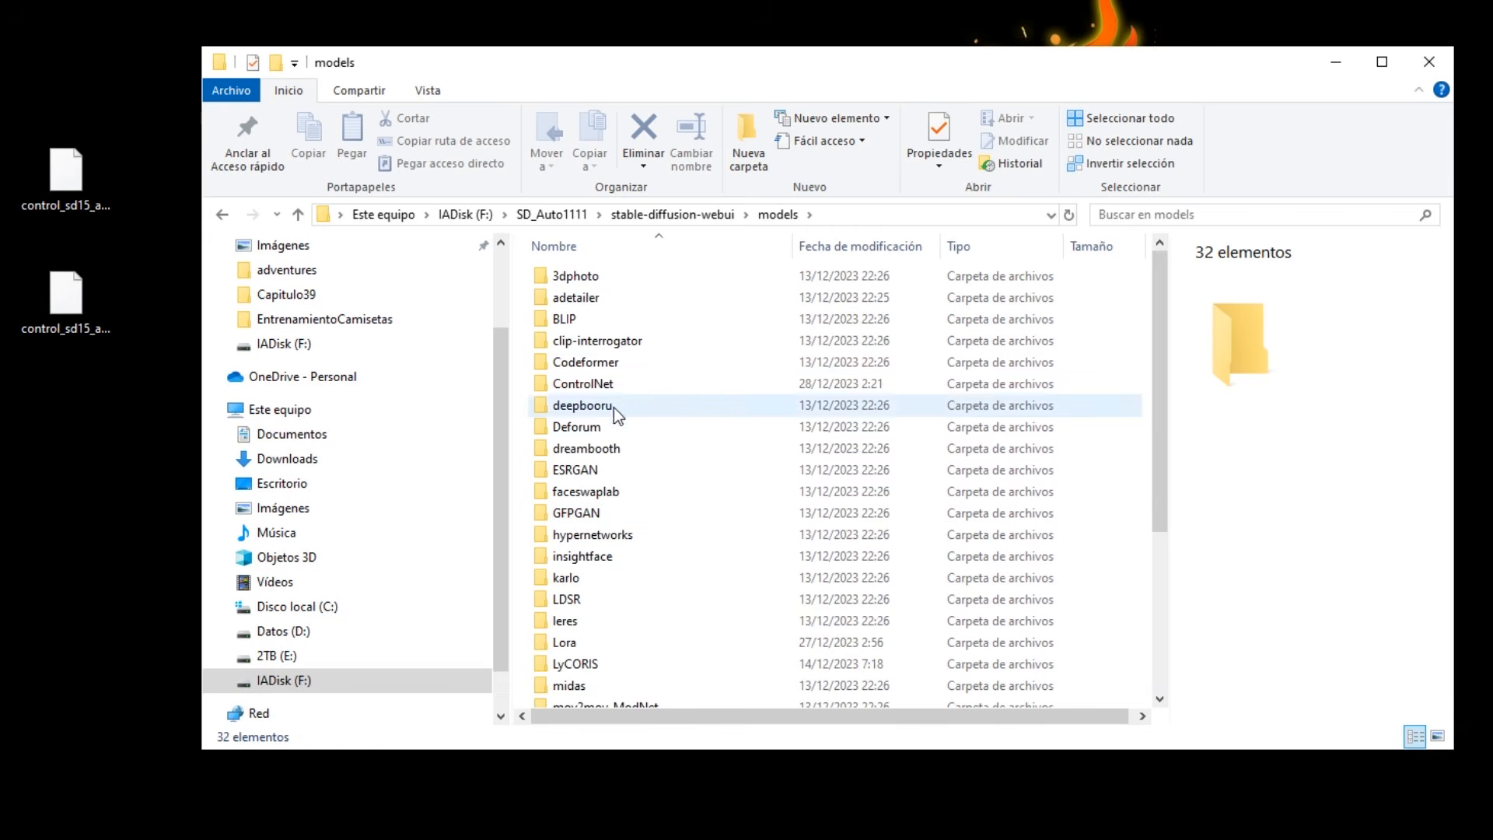
double_click(600, 384)
left_click_drag(146, 465, 54, 125)
left_click_drag(62, 175, 625, 354)
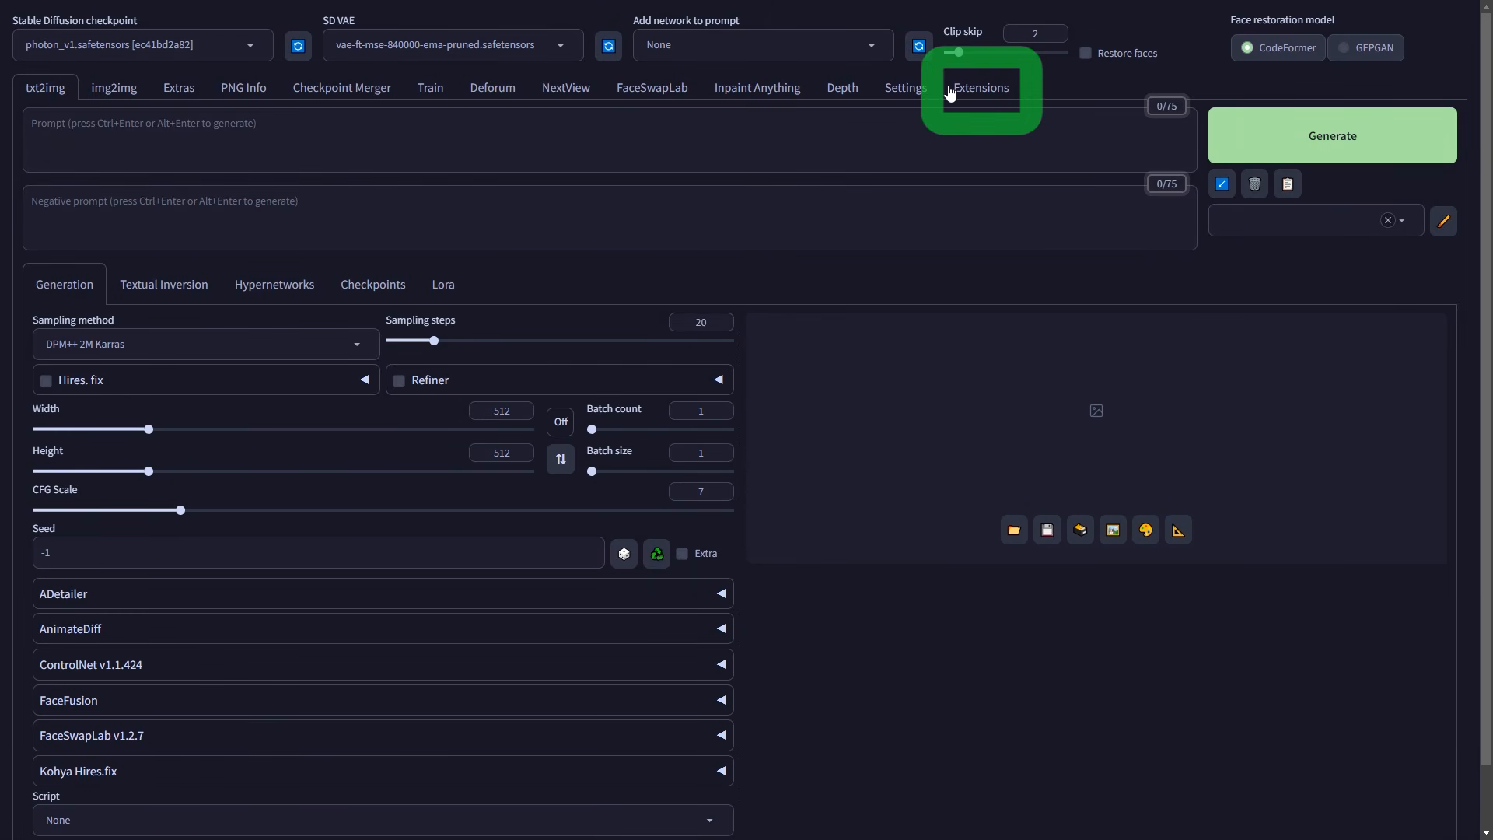
Check the installed web UI extensions for updates, apply them and restart the UI
left_click(994, 93)
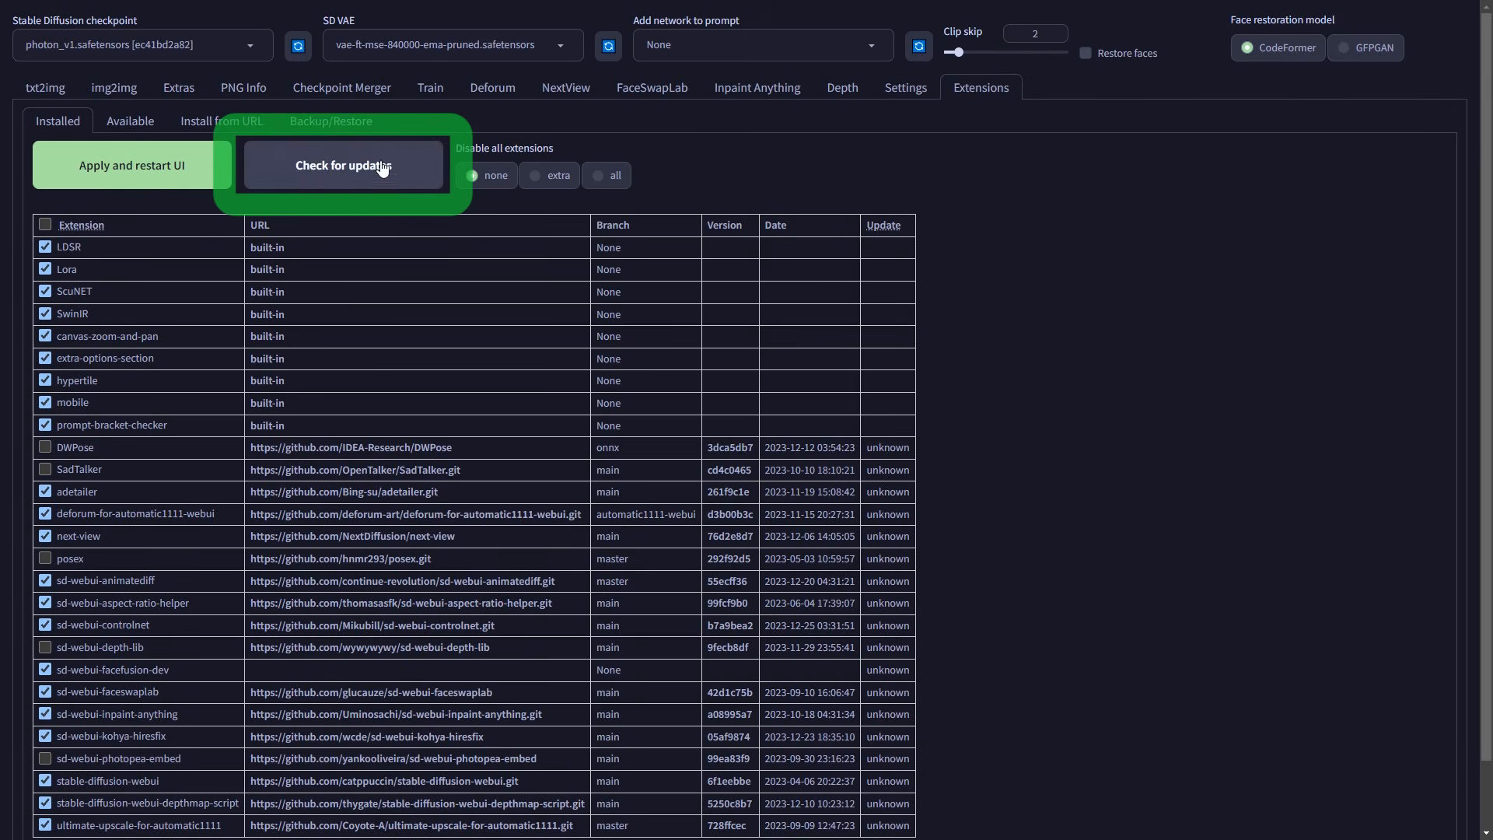
left_click(353, 162)
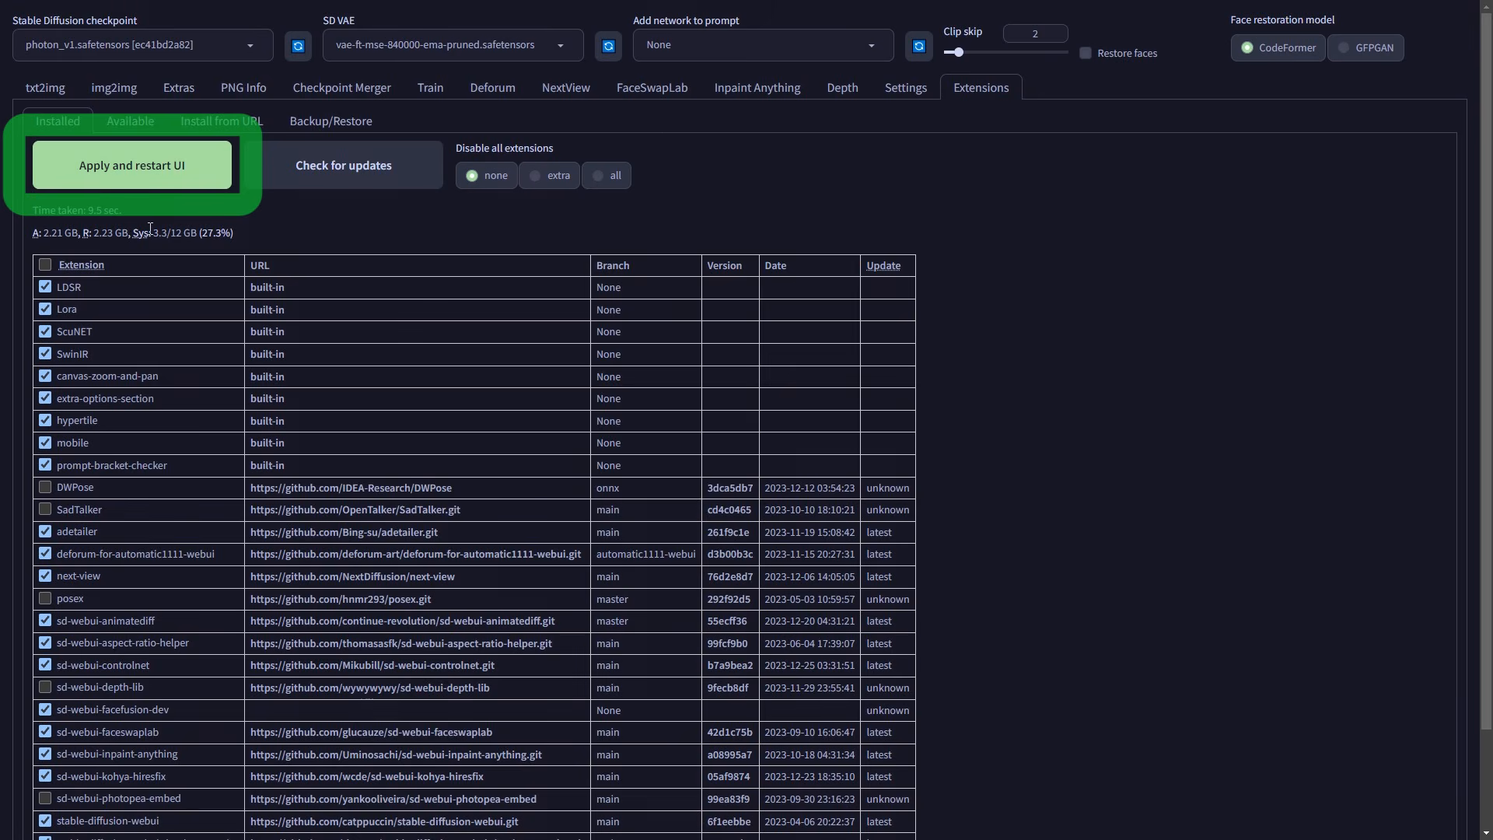
left_click(140, 173)
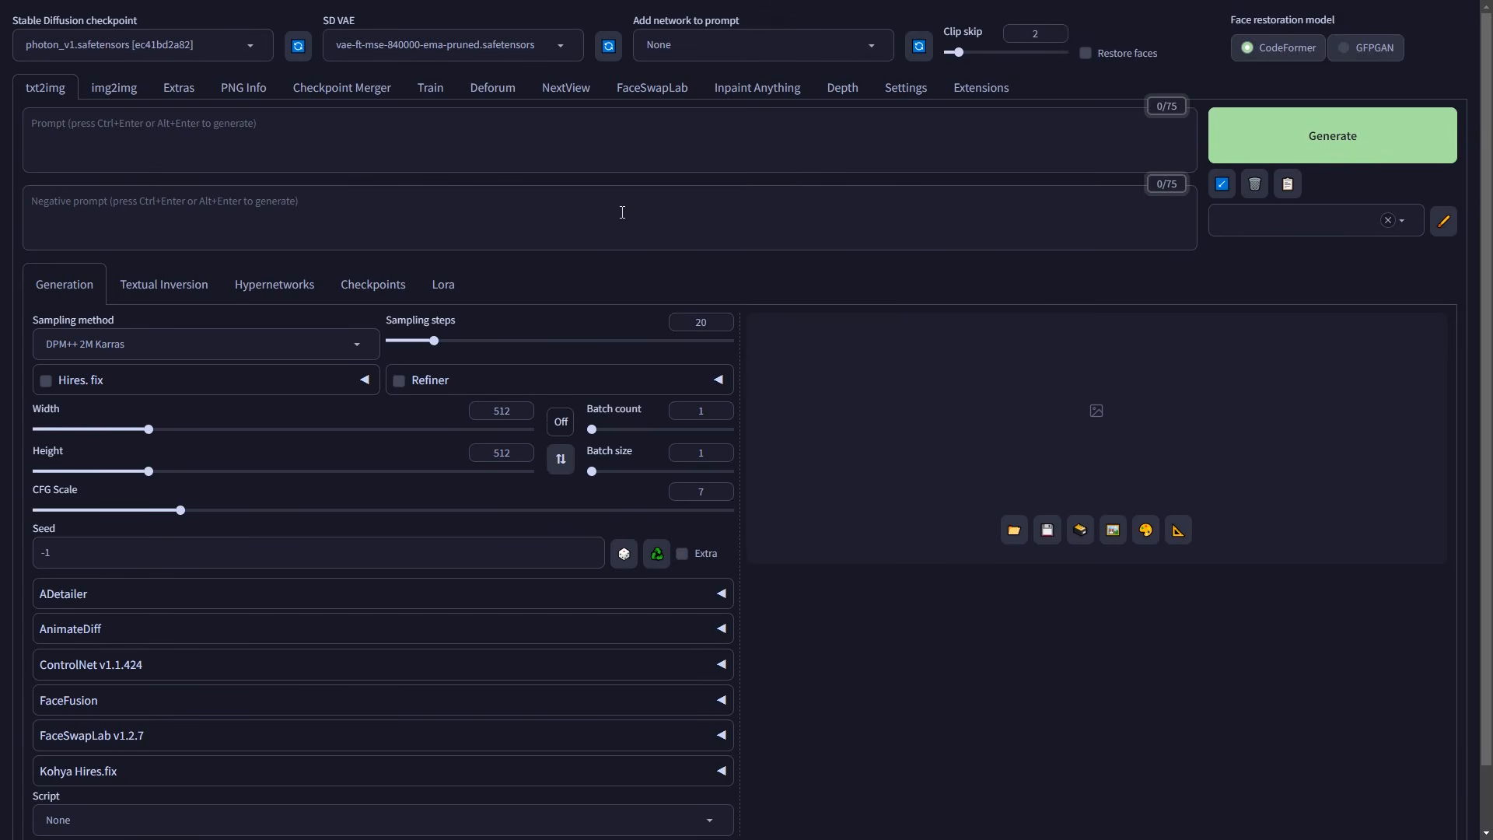
Set ControlNet to OpenPose with the animal_openpose preprocessor and the control_sd15_animal_openpose_fp16 model
scroll(622, 212, "down", 1)
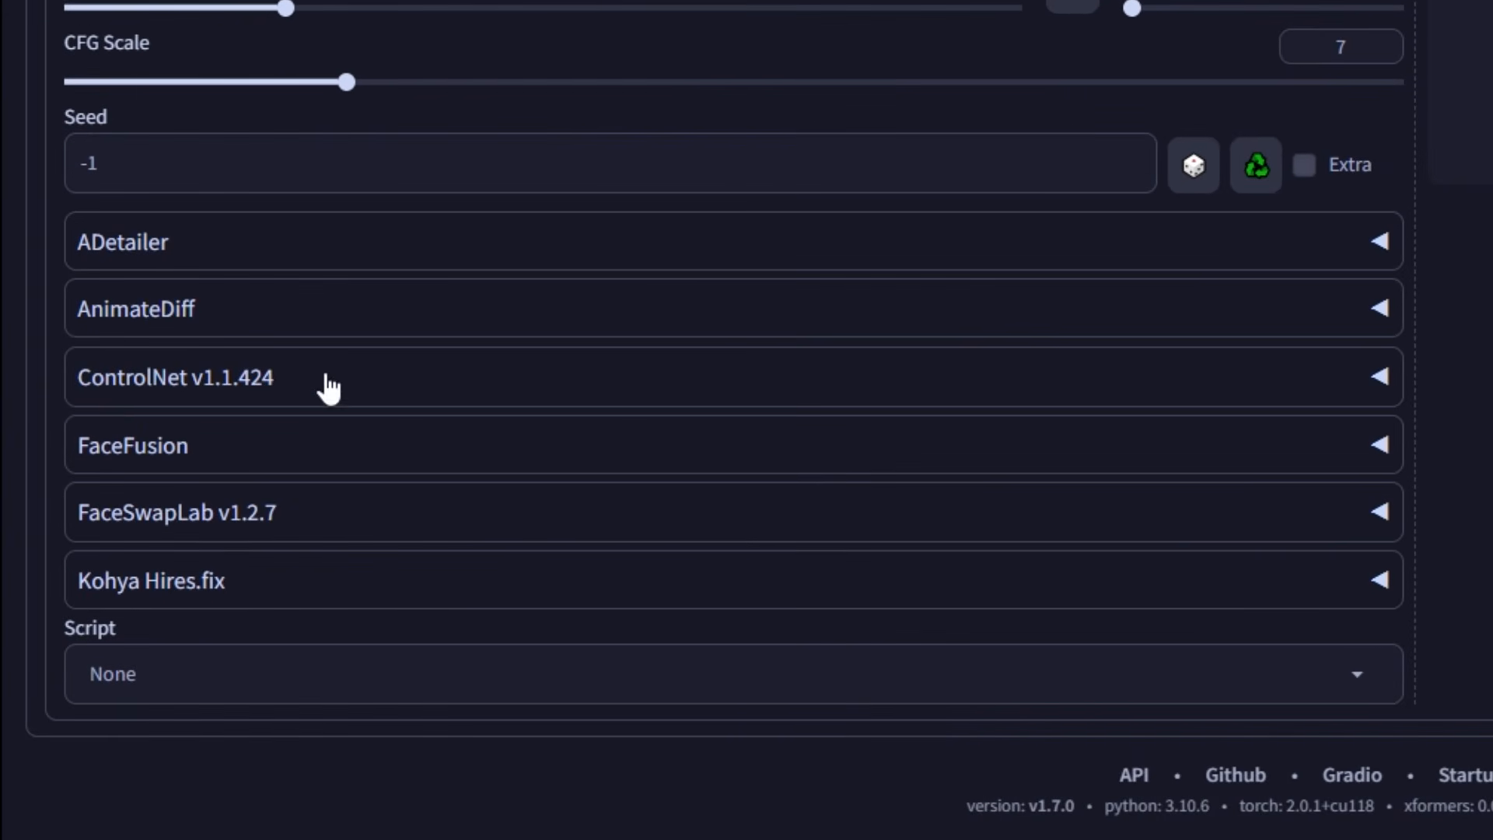
left_click(328, 386)
scroll(503, 110, "down", 10)
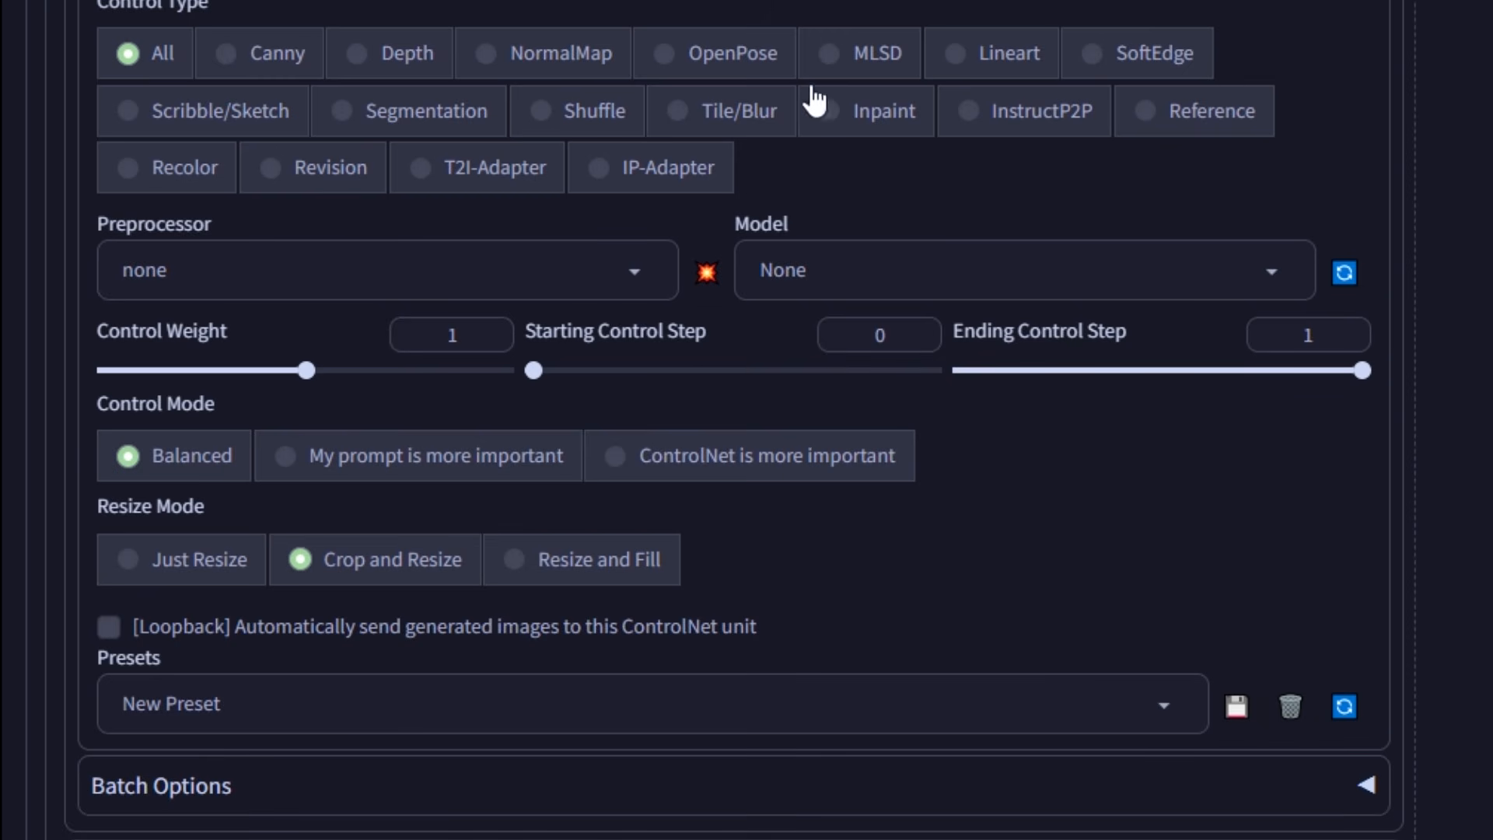
left_click(723, 56)
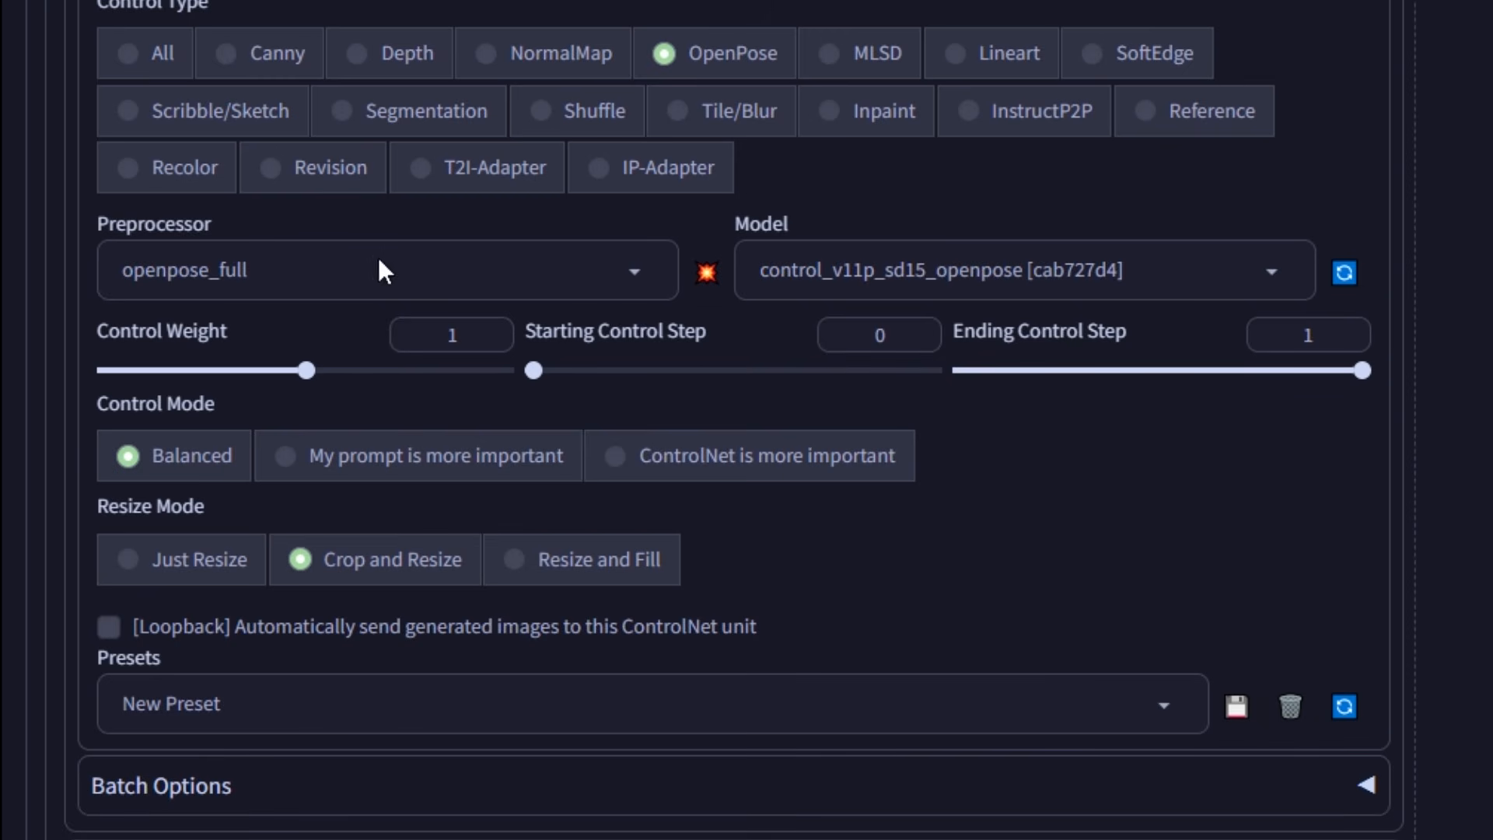
left_click(349, 302)
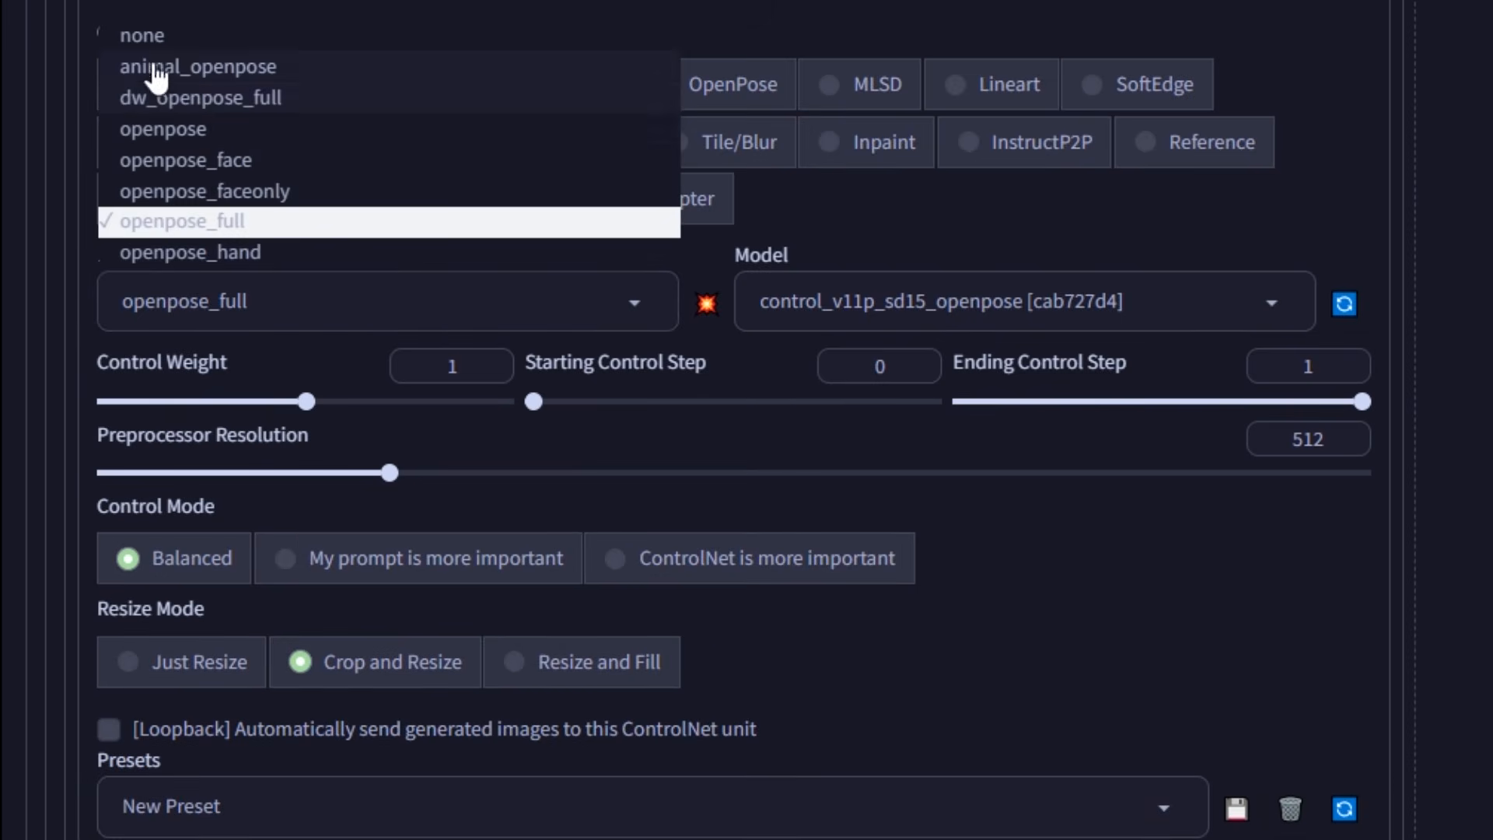
left_click(121, 63)
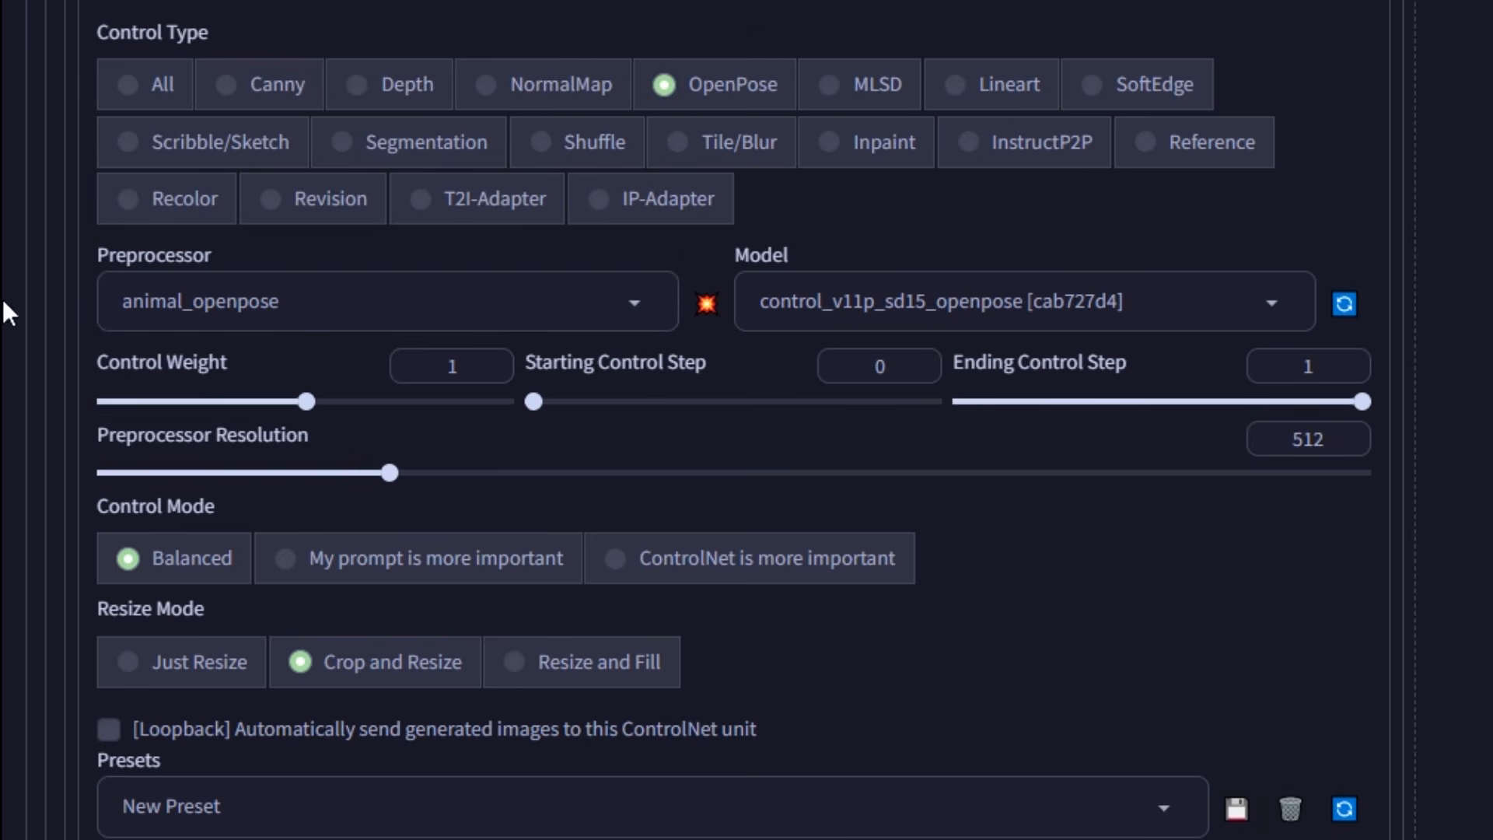
left_click(906, 303)
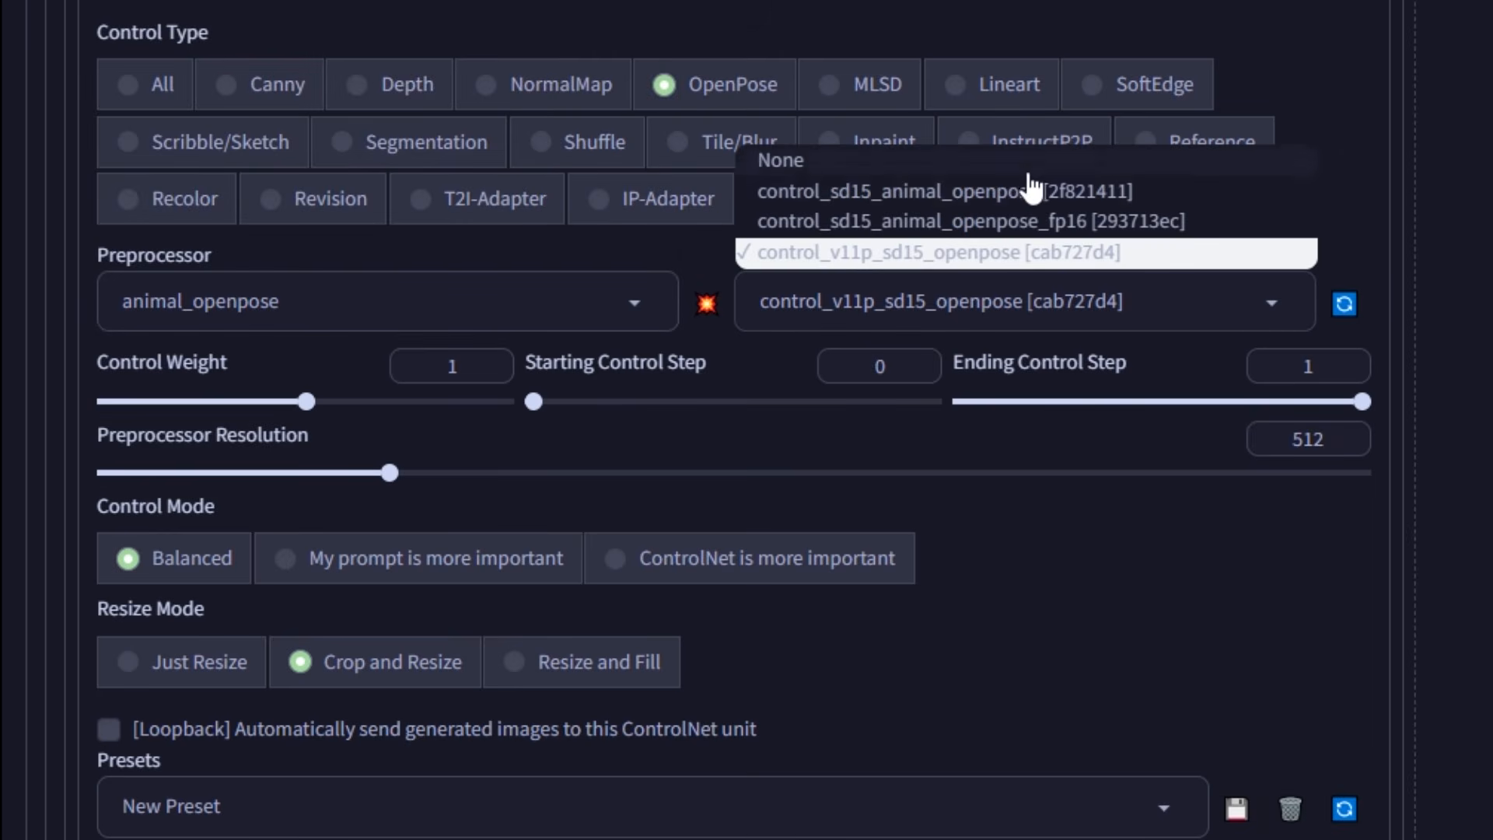
left_click(1009, 222)
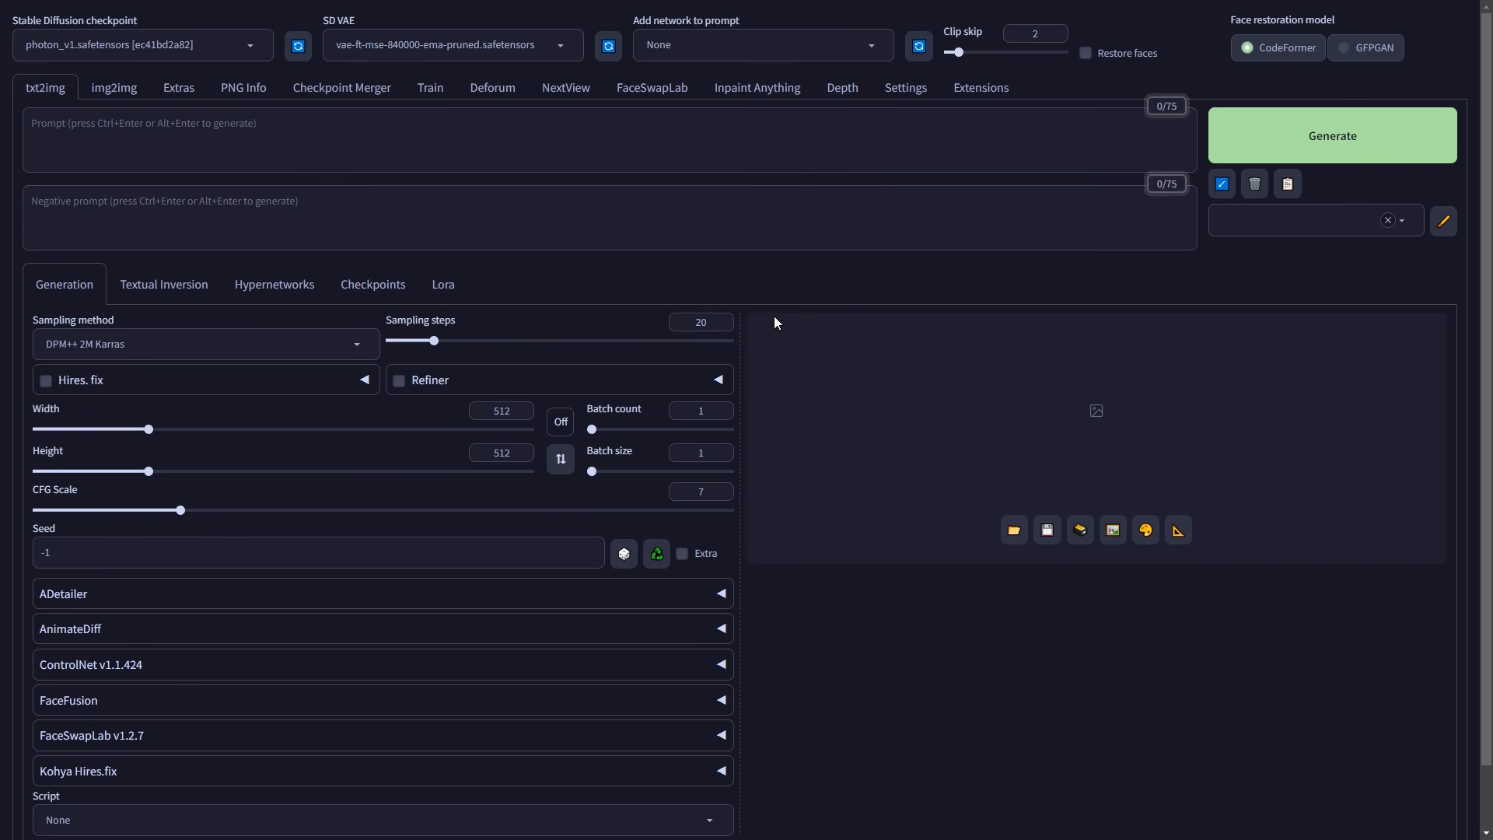
Expand the ControlNet settings for text-to-image and set Unit 0's control type to OpenPose
scroll(544, 381, "down", 1)
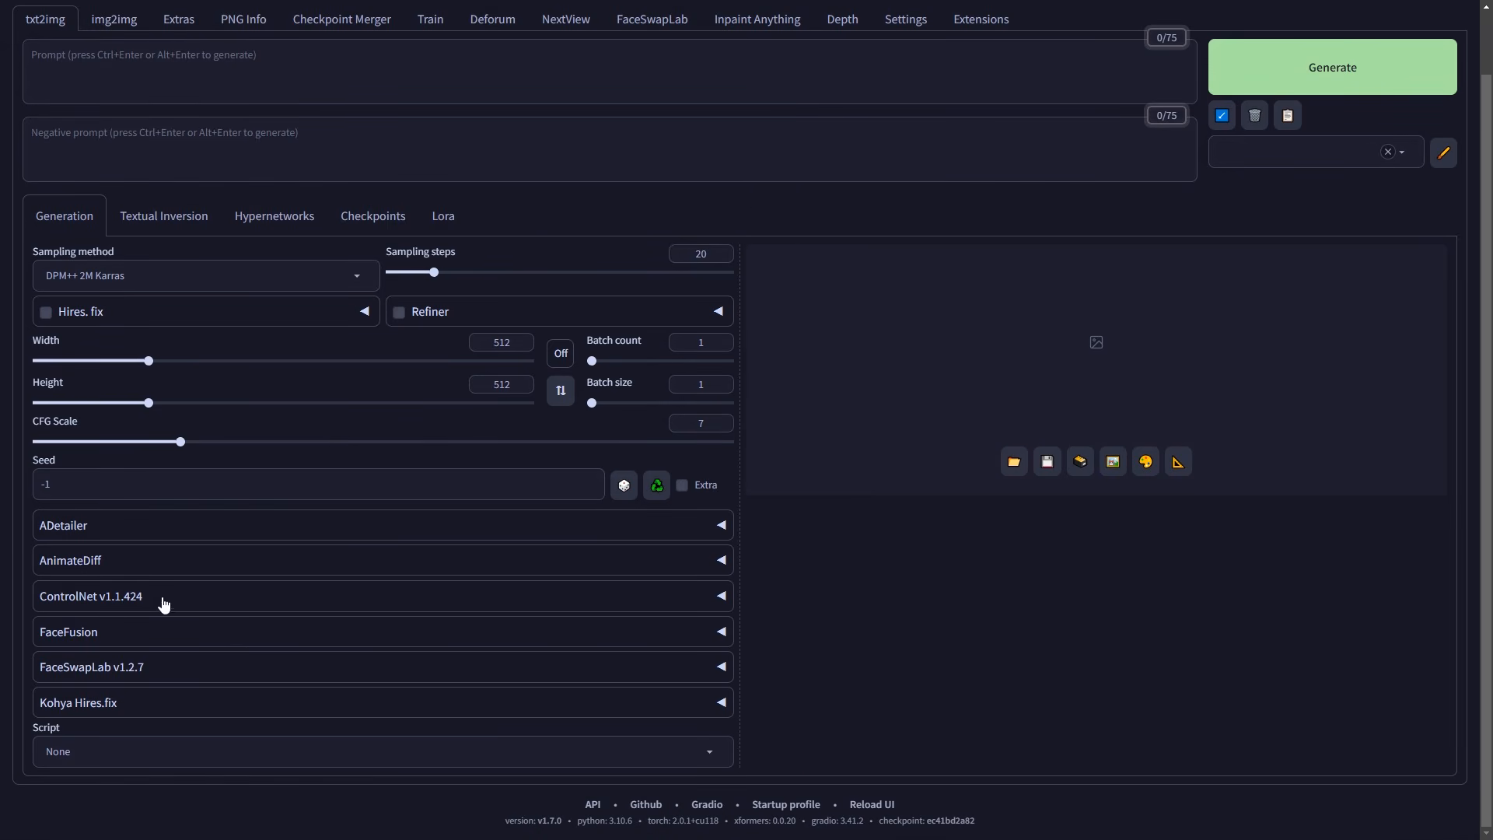
left_click(113, 599)
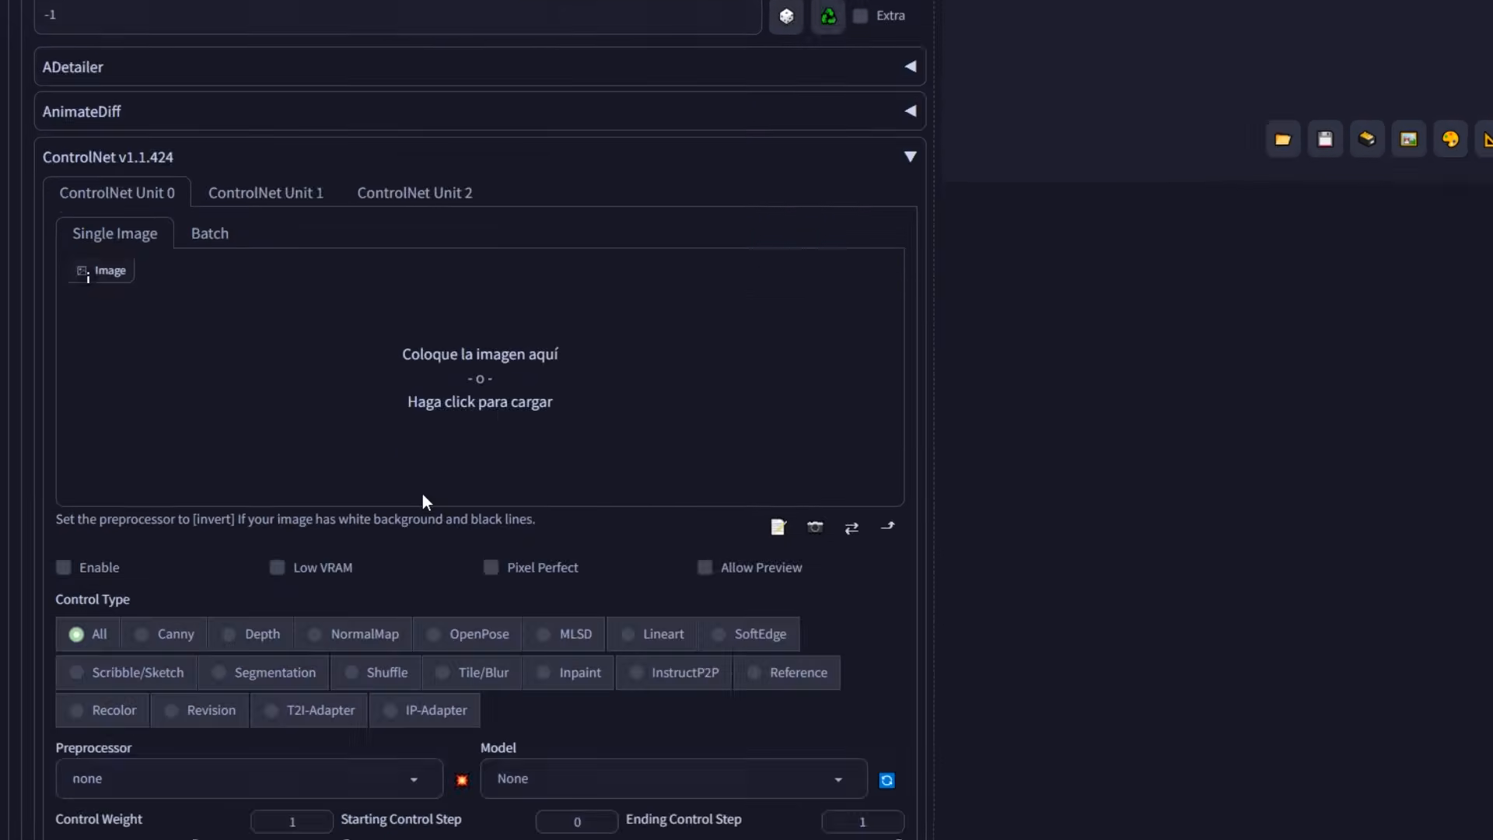
left_click(553, 611)
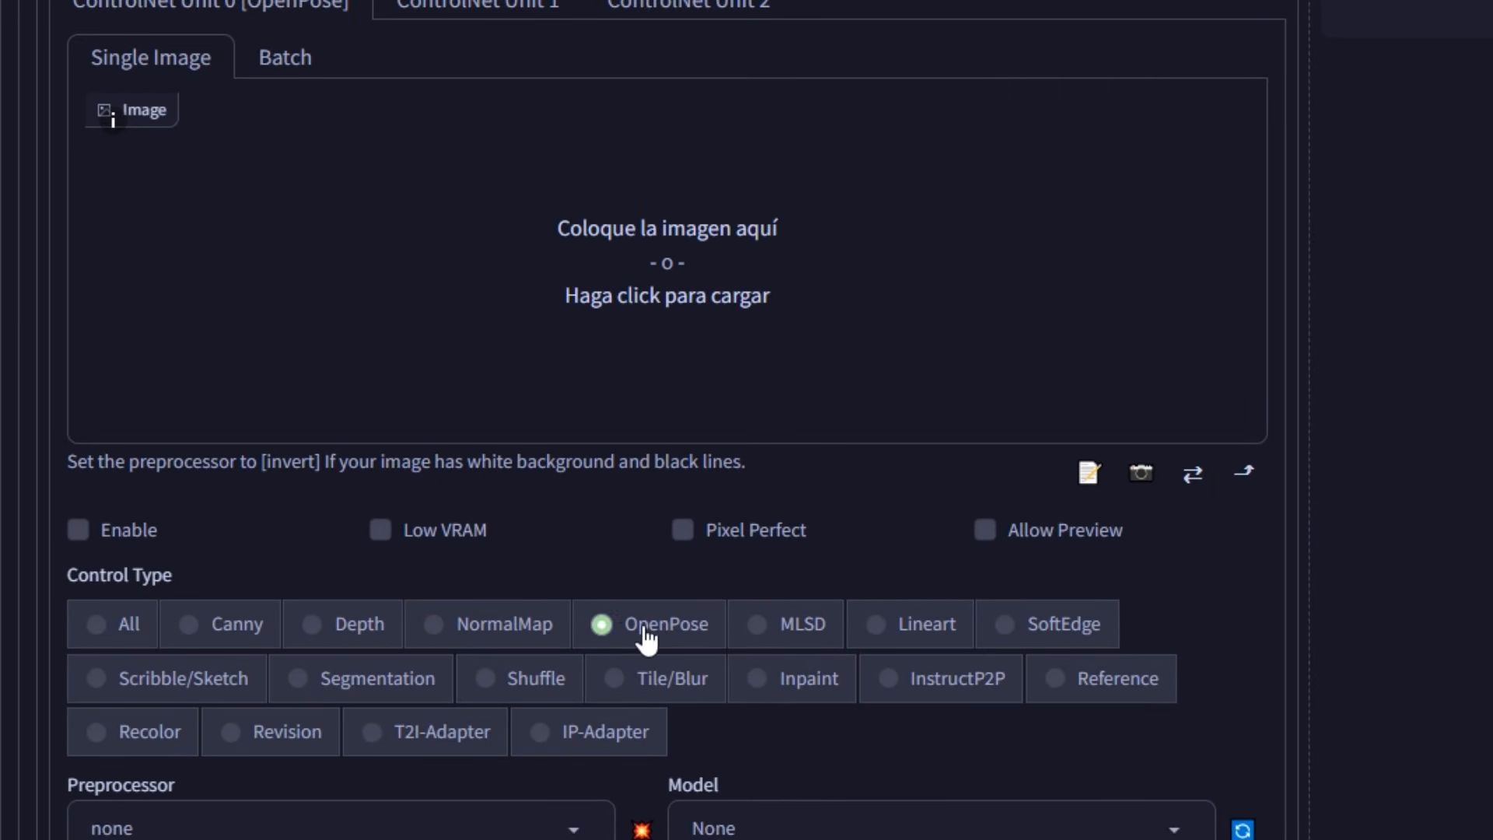
scroll(273, 603, "down", 5)
scroll(249, 467, "up", 1)
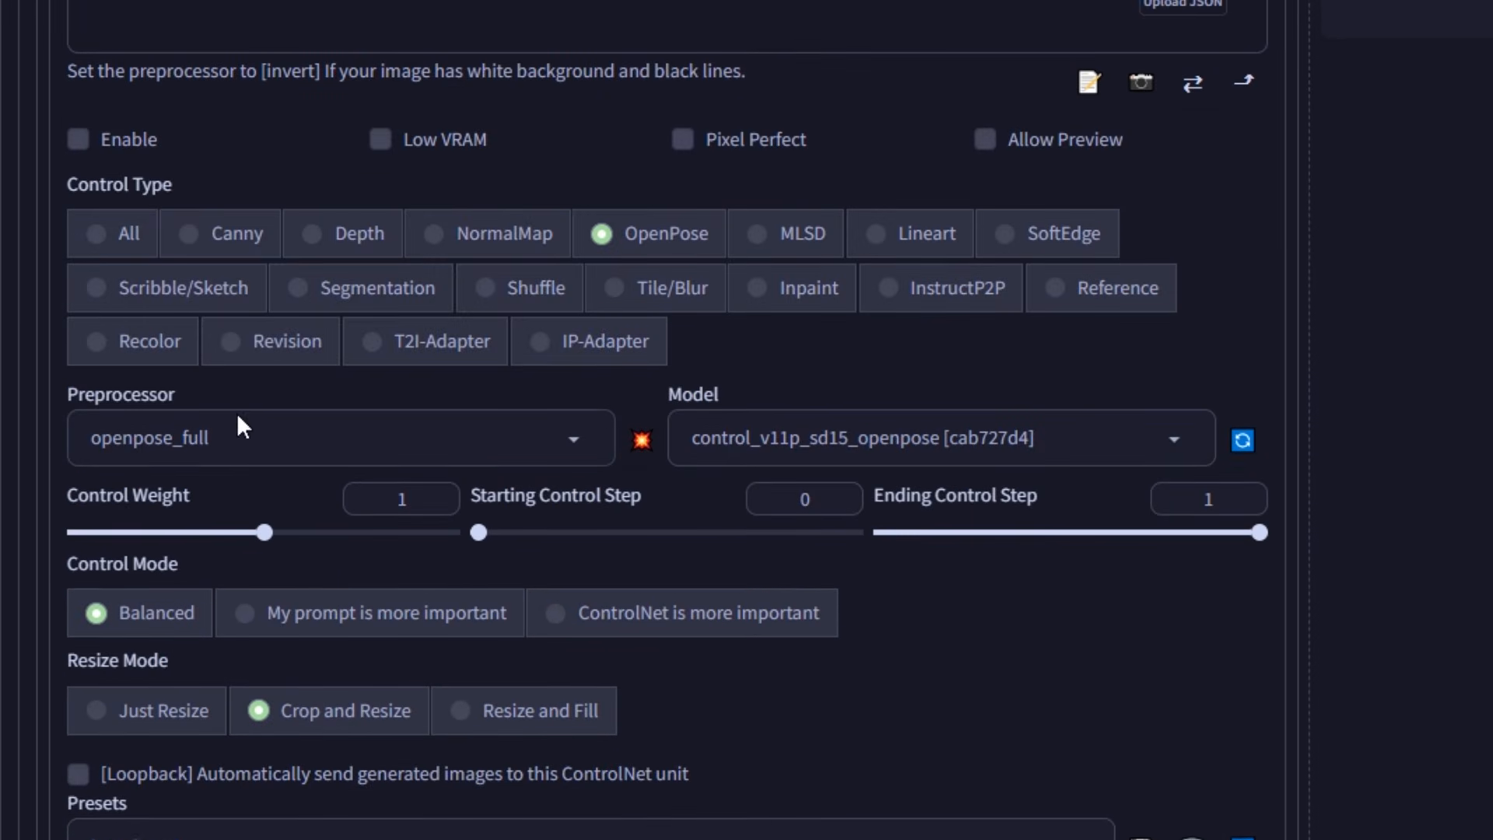
Set Unit 0's preprocessor to animal_openpose and its model to control_sd15_animal_openpose [2f821411]
left_click(233, 438)
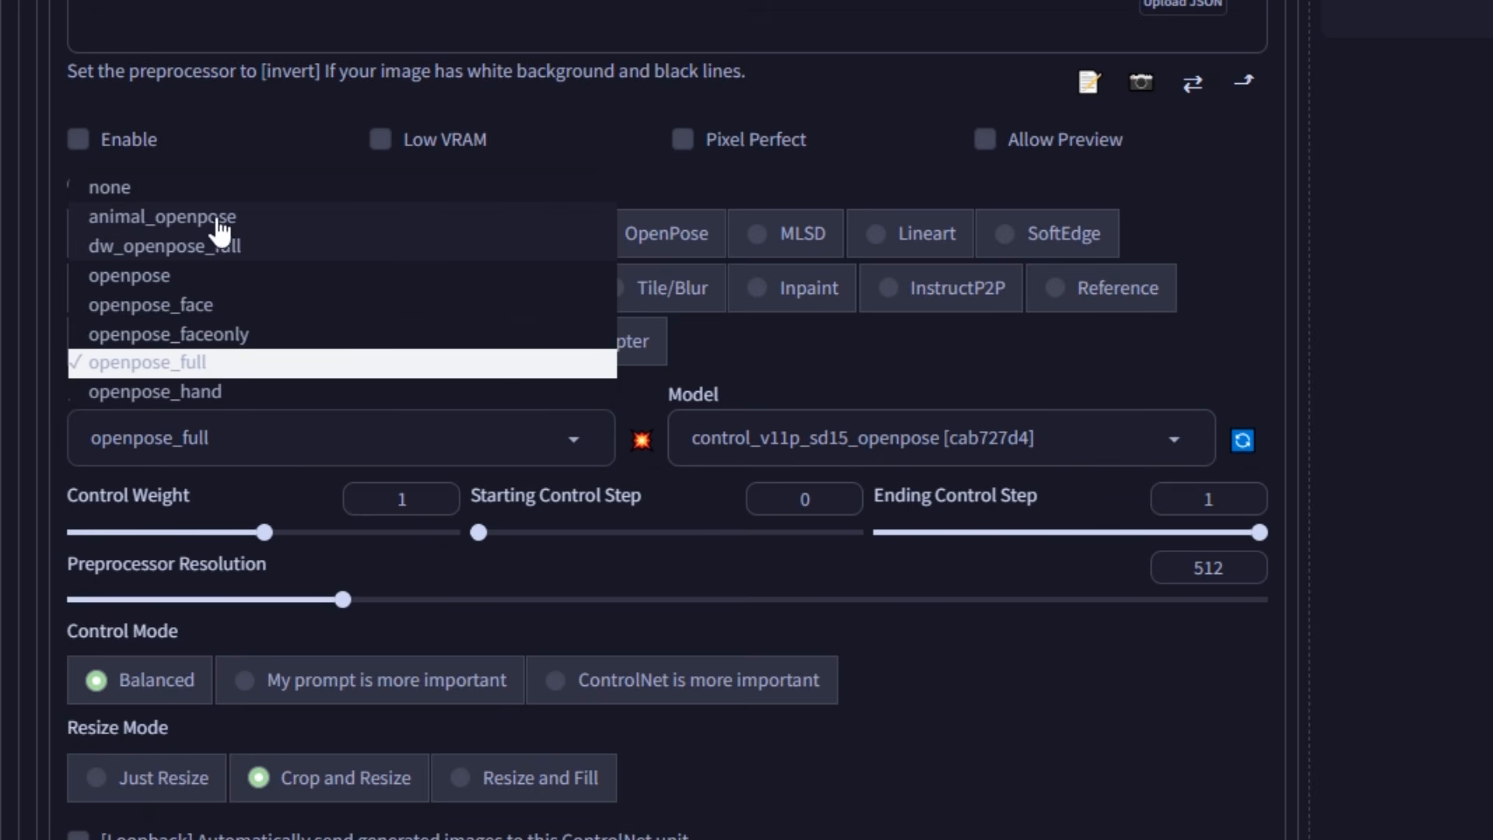
left_click(156, 217)
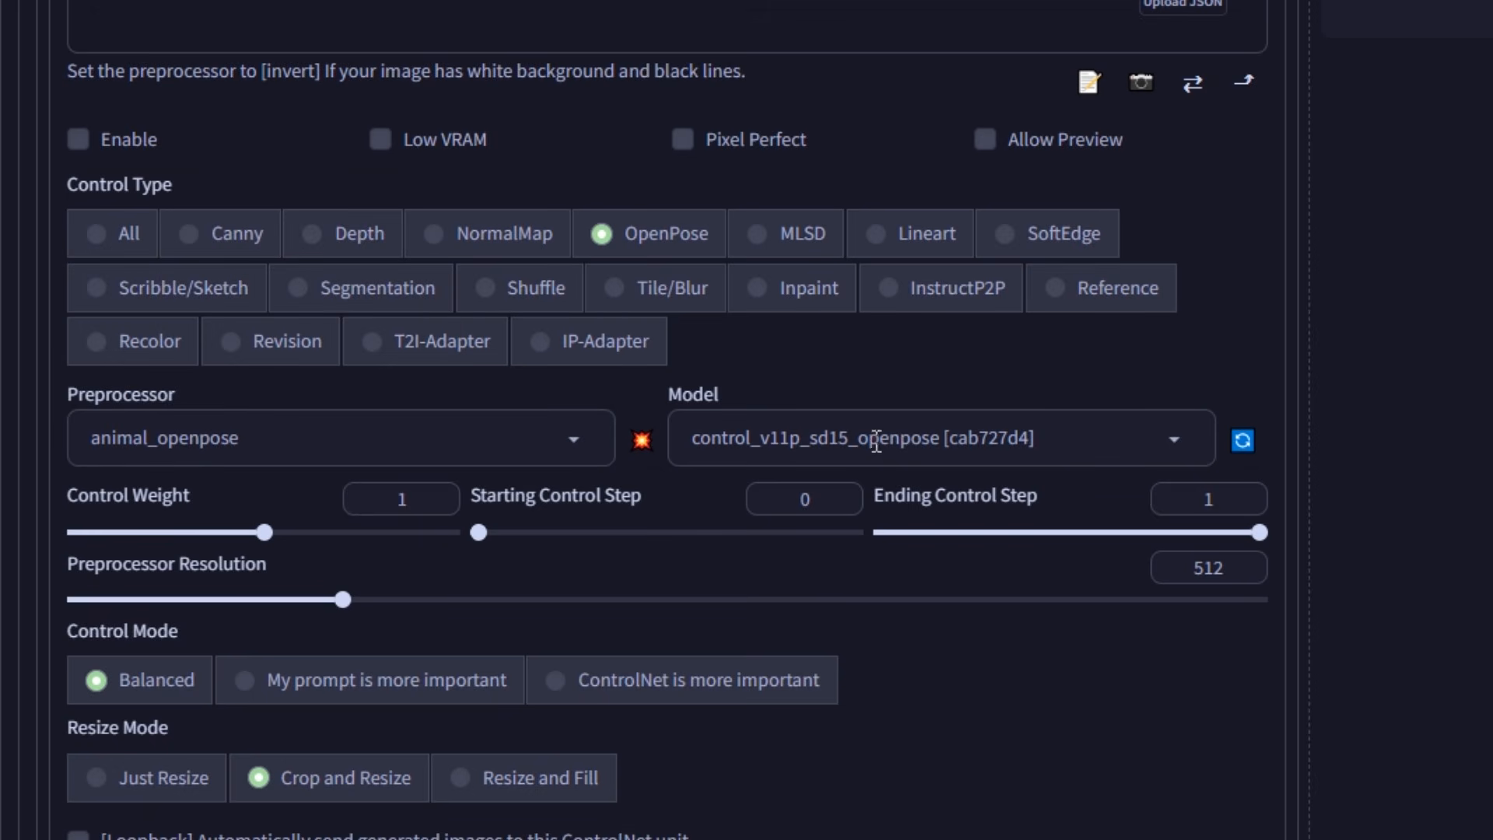
left_click(989, 440)
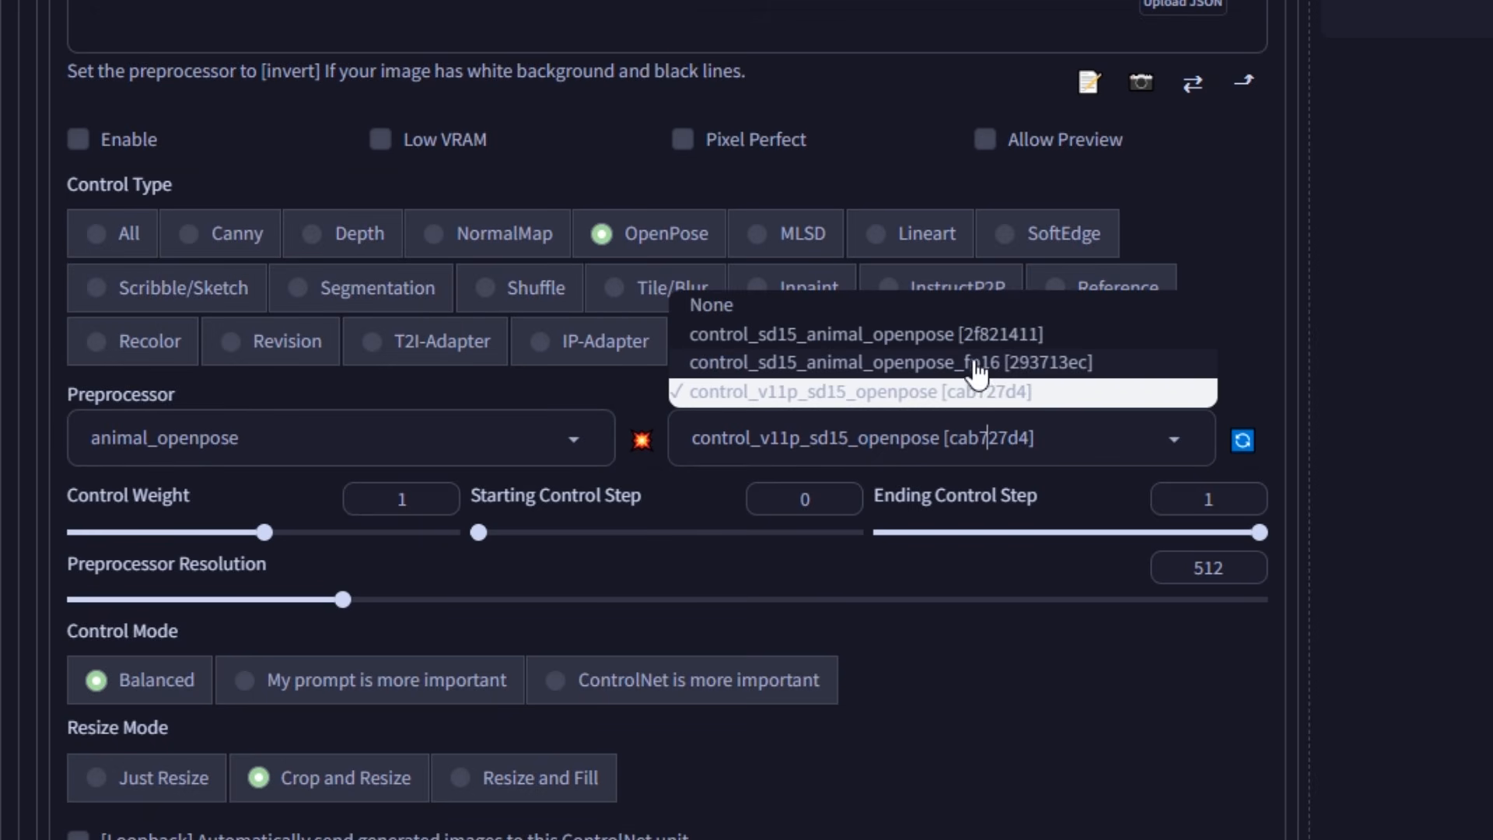
left_click(970, 363)
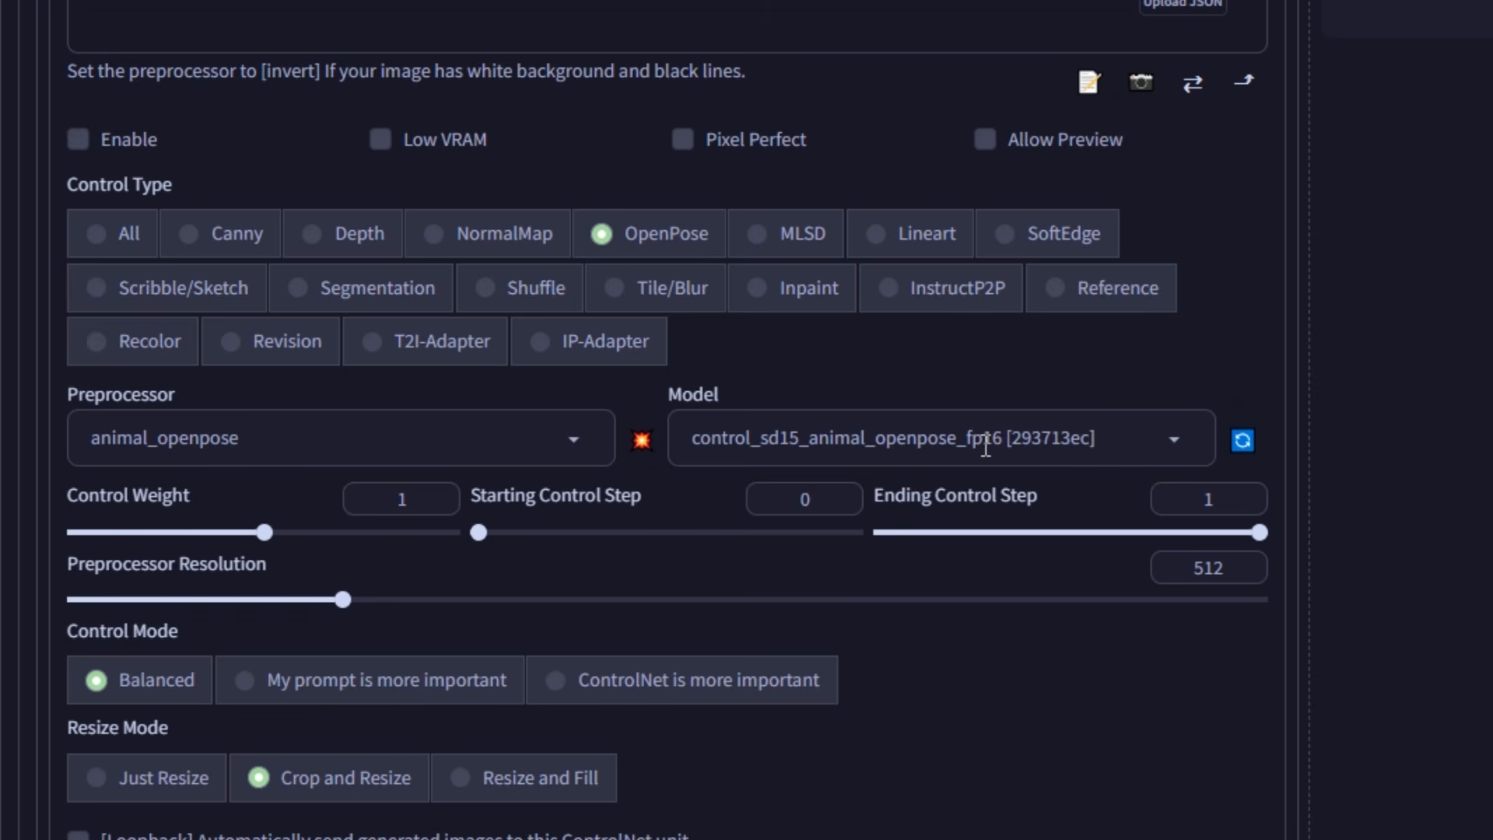
left_click(984, 439)
left_click(937, 340)
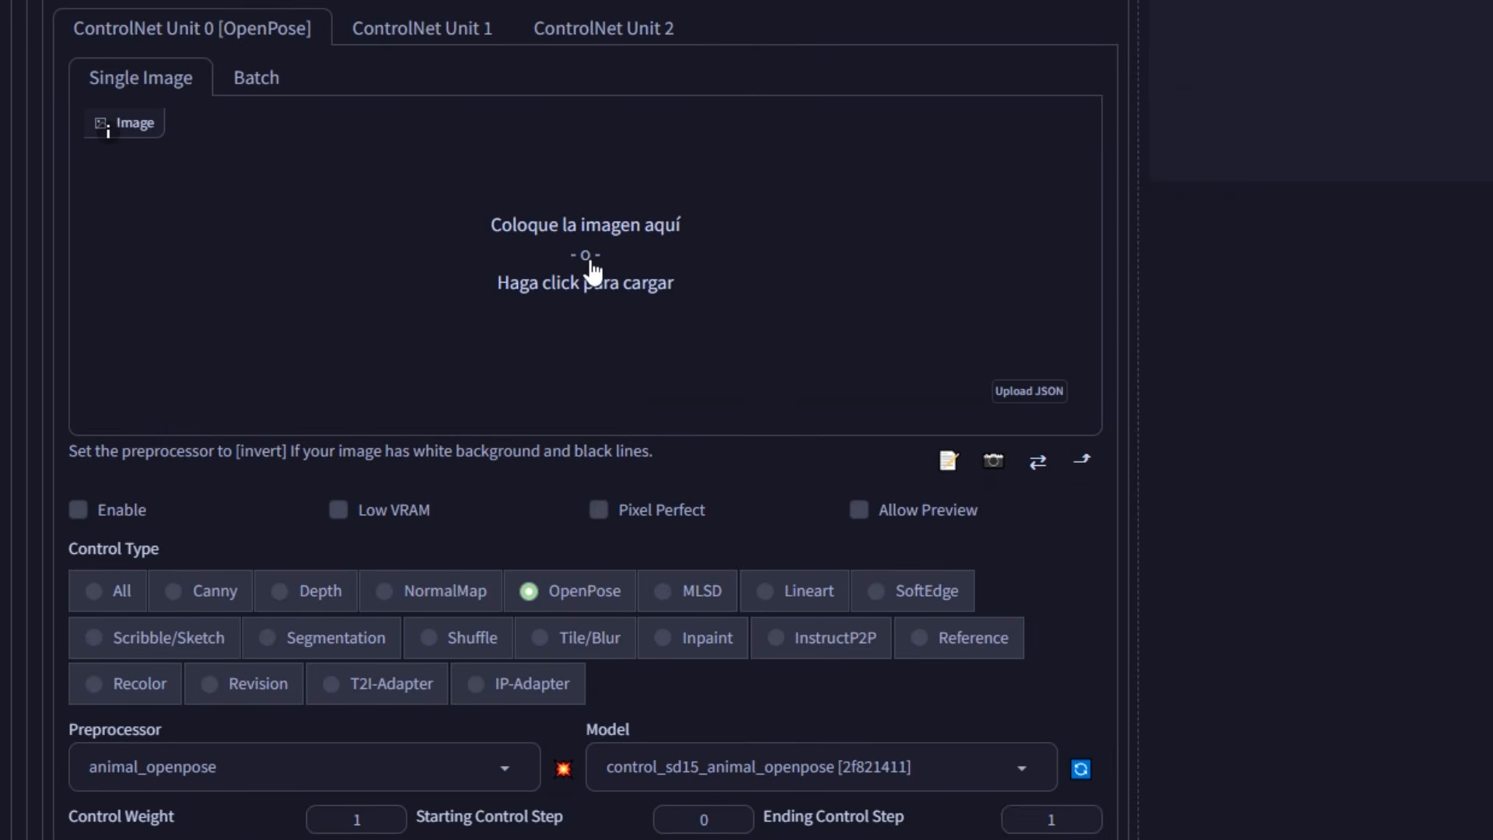
Load AnimalPose.png as the control image, enable the unit with Pixel Perfect, and generate its pose preview
left_click(599, 236)
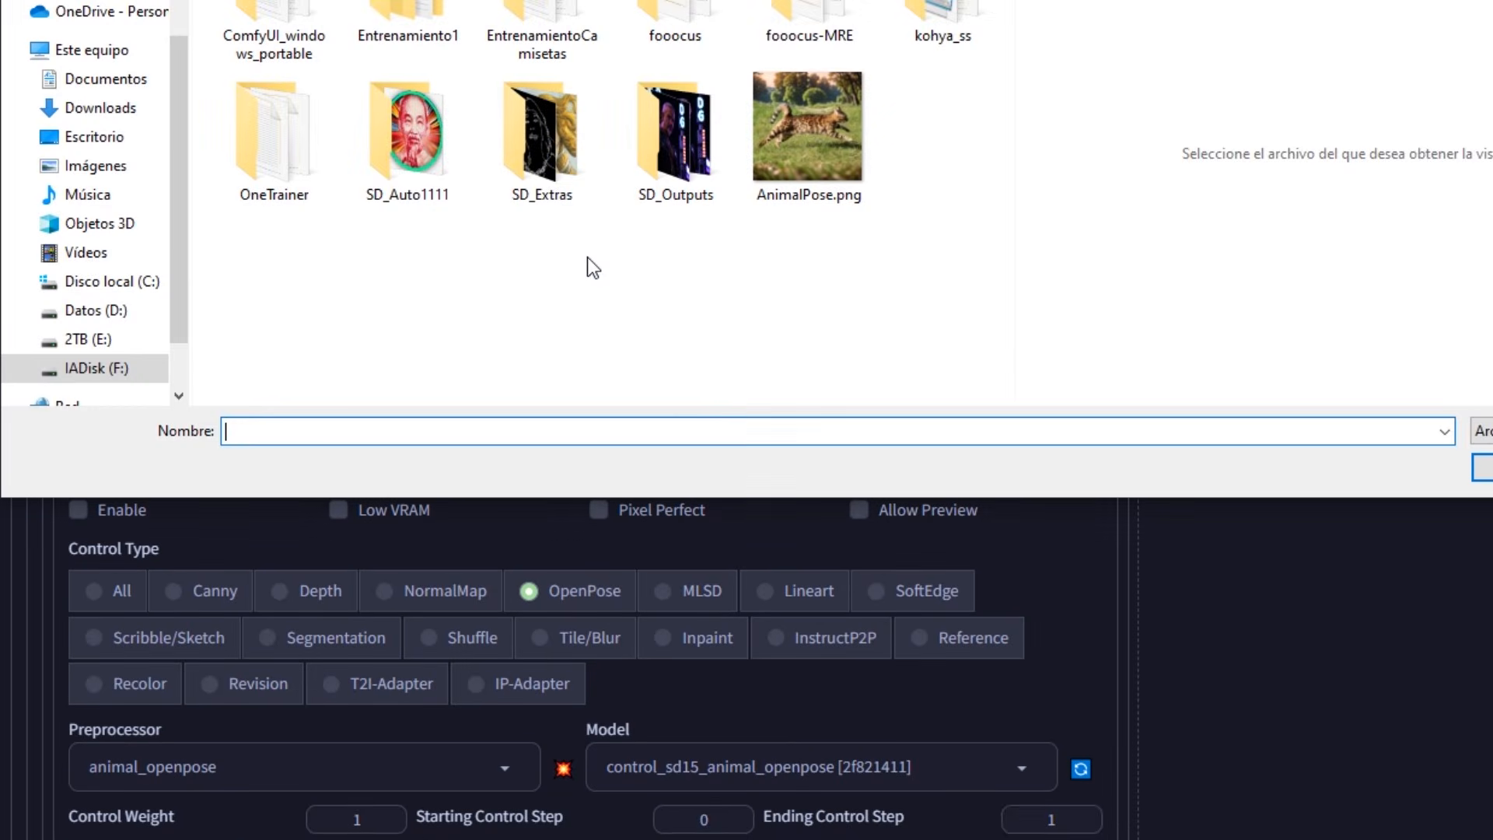
left_click(855, 136)
key("Return")
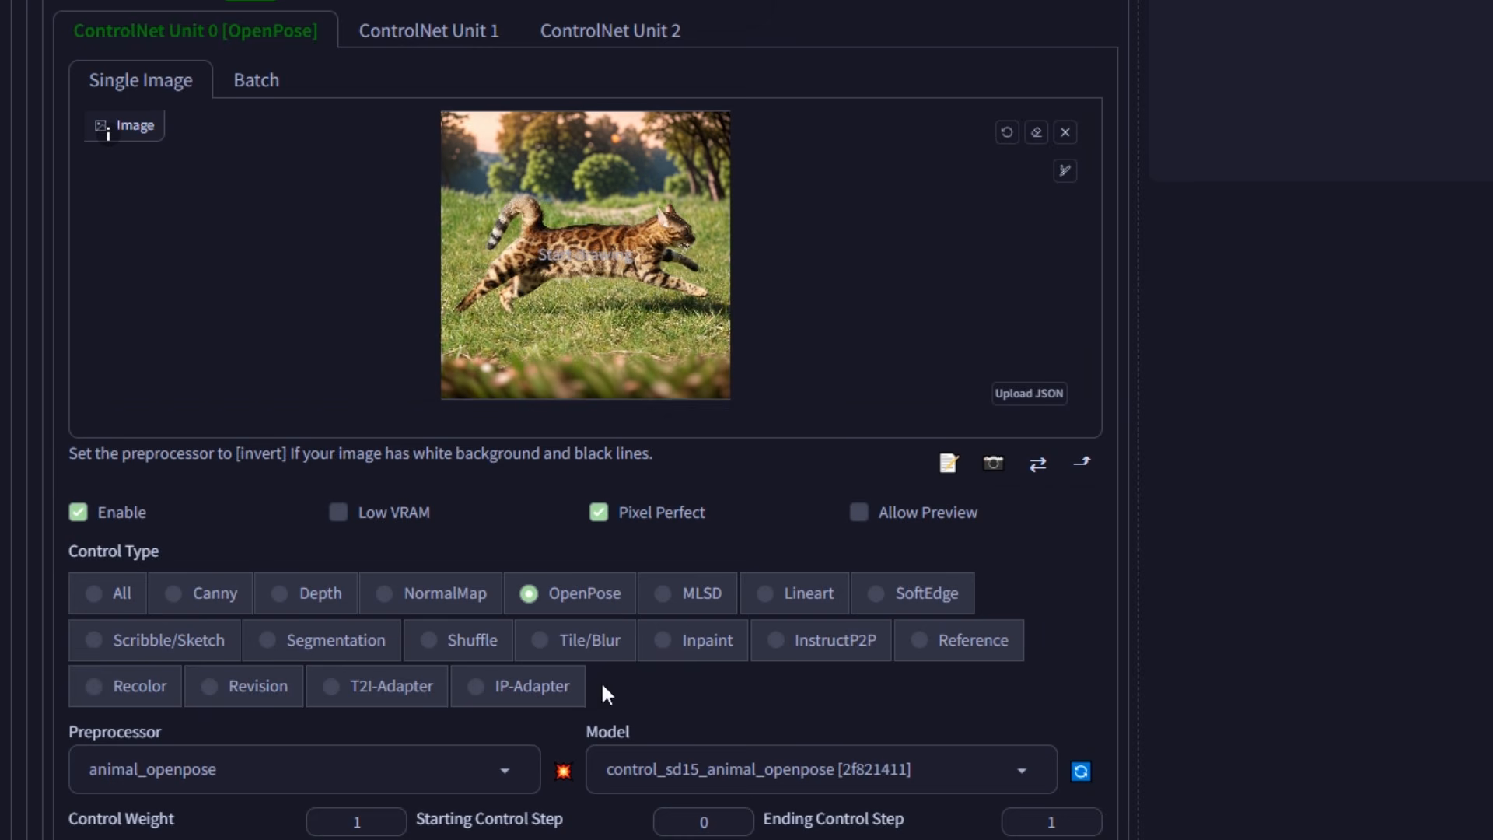
left_click(560, 776)
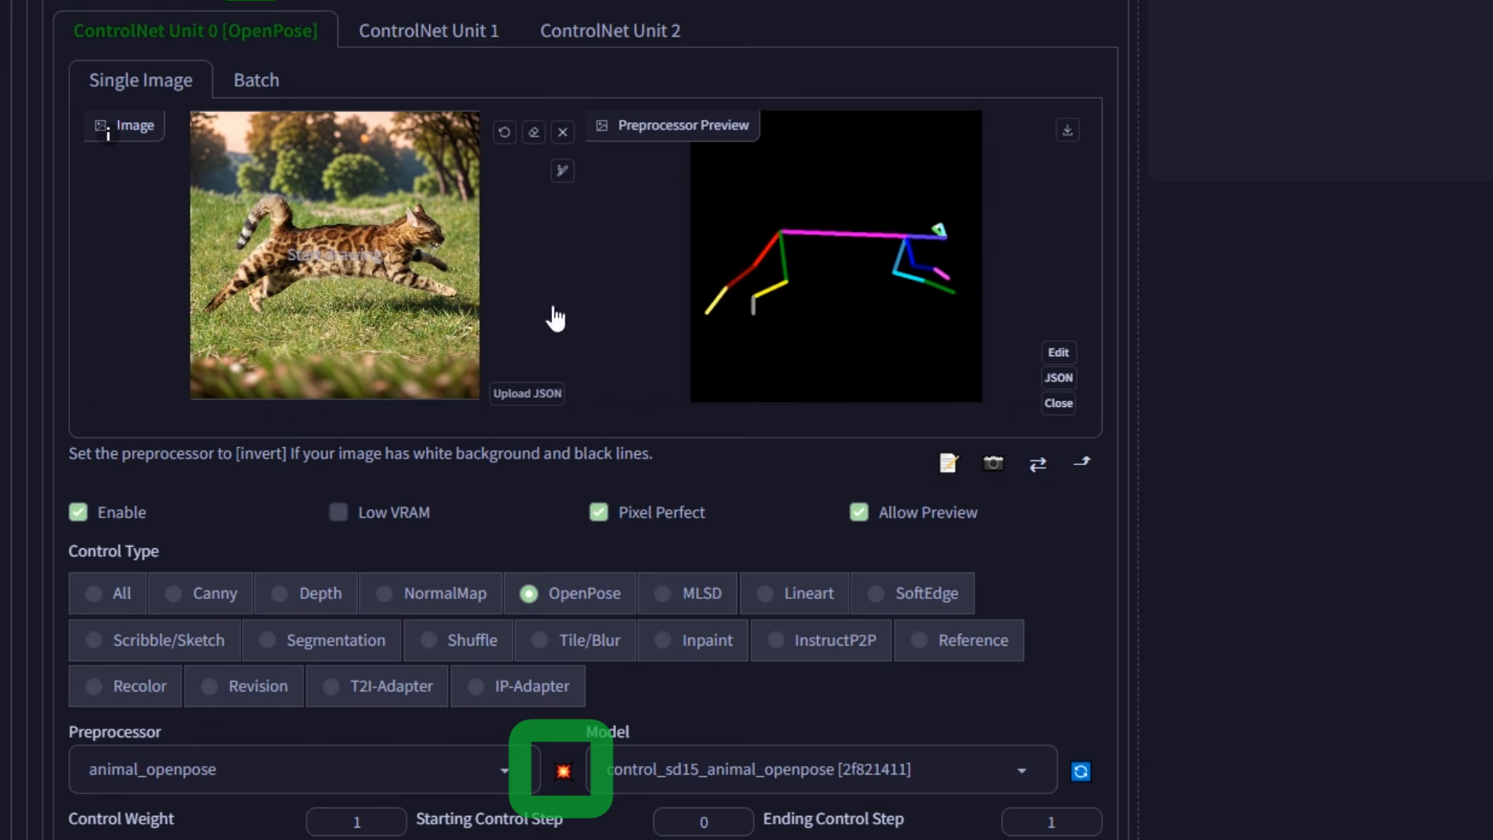
Enter "a cat jumping" as the text-to-image prompt
scroll(553, 317, "up", 15)
left_click(79, 188)
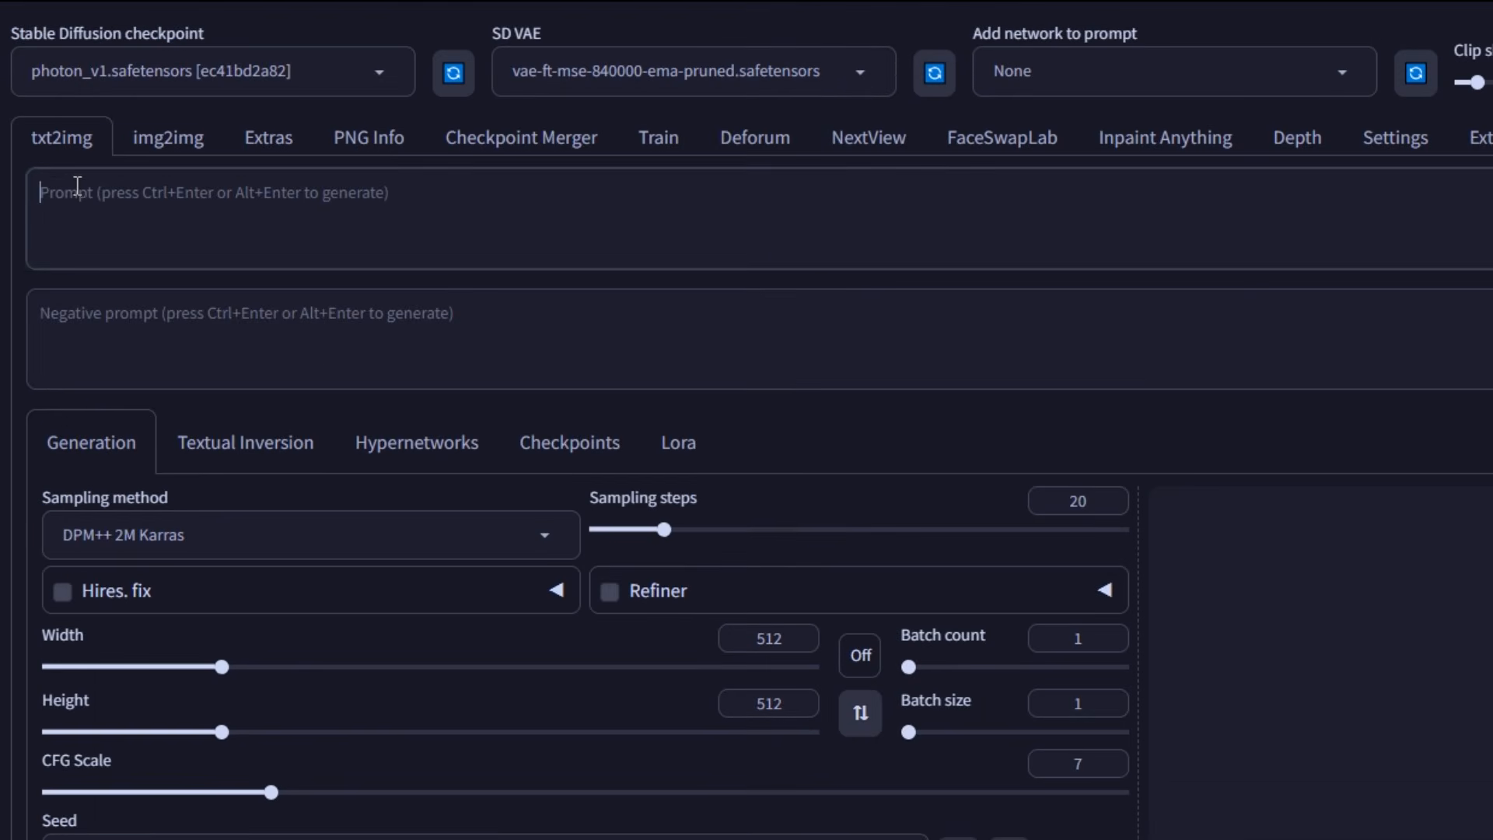
type("a cat ")
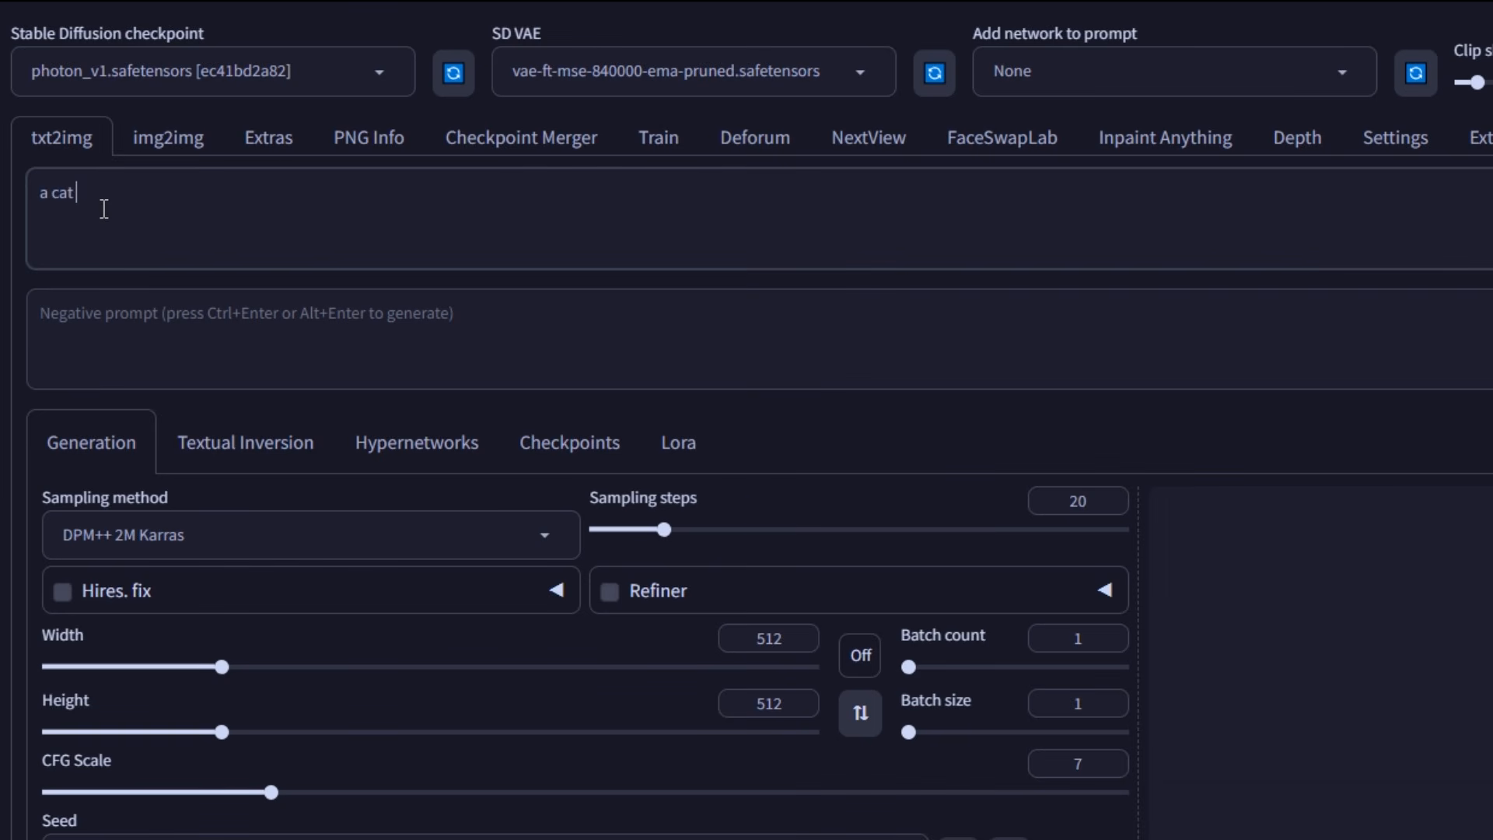
type("jumping")
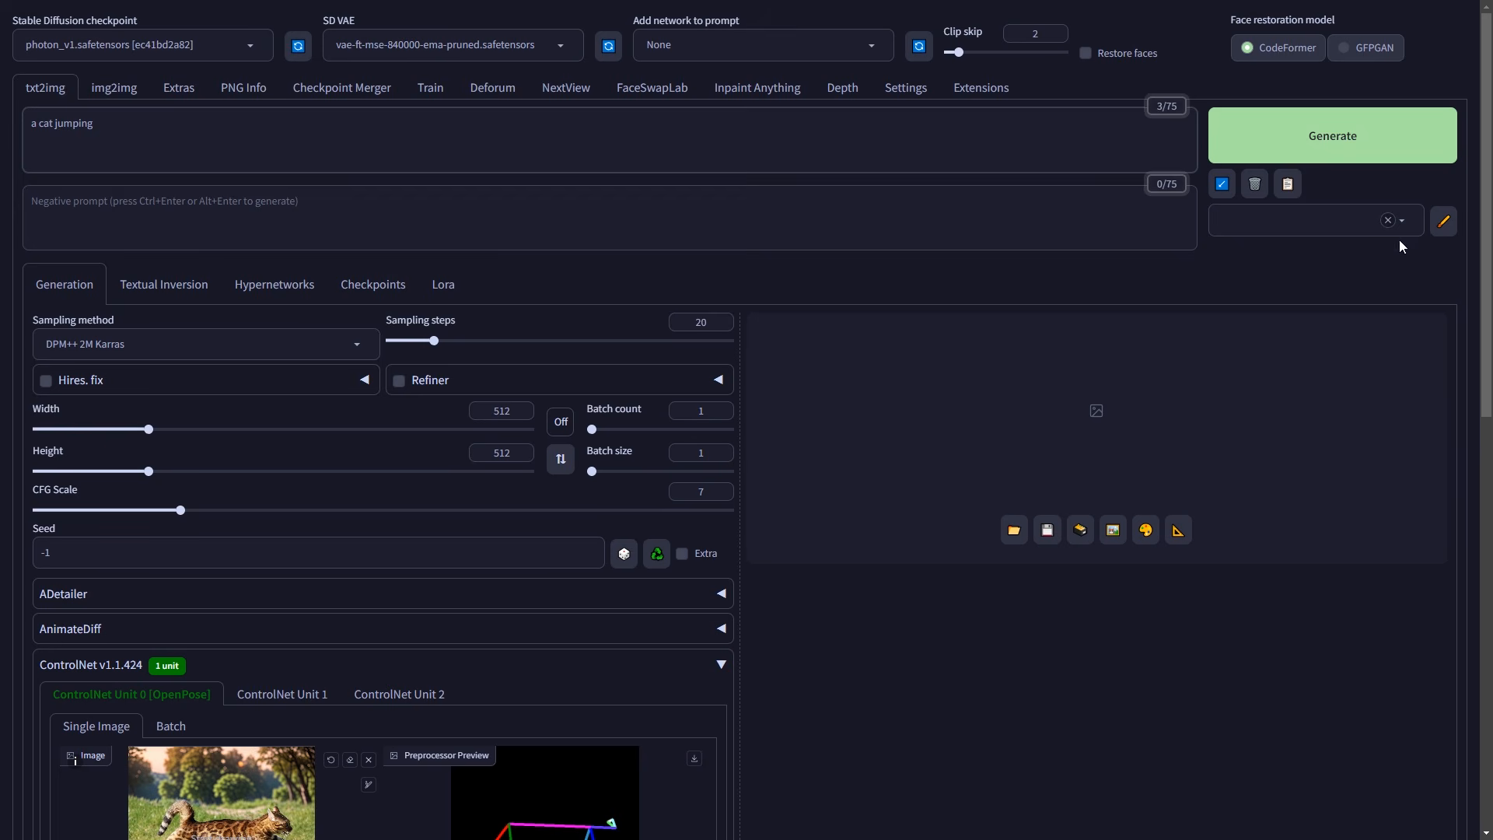
Add the Comic book and Digital art styles to the prompt and generate the jumping cat image
left_click(1402, 221)
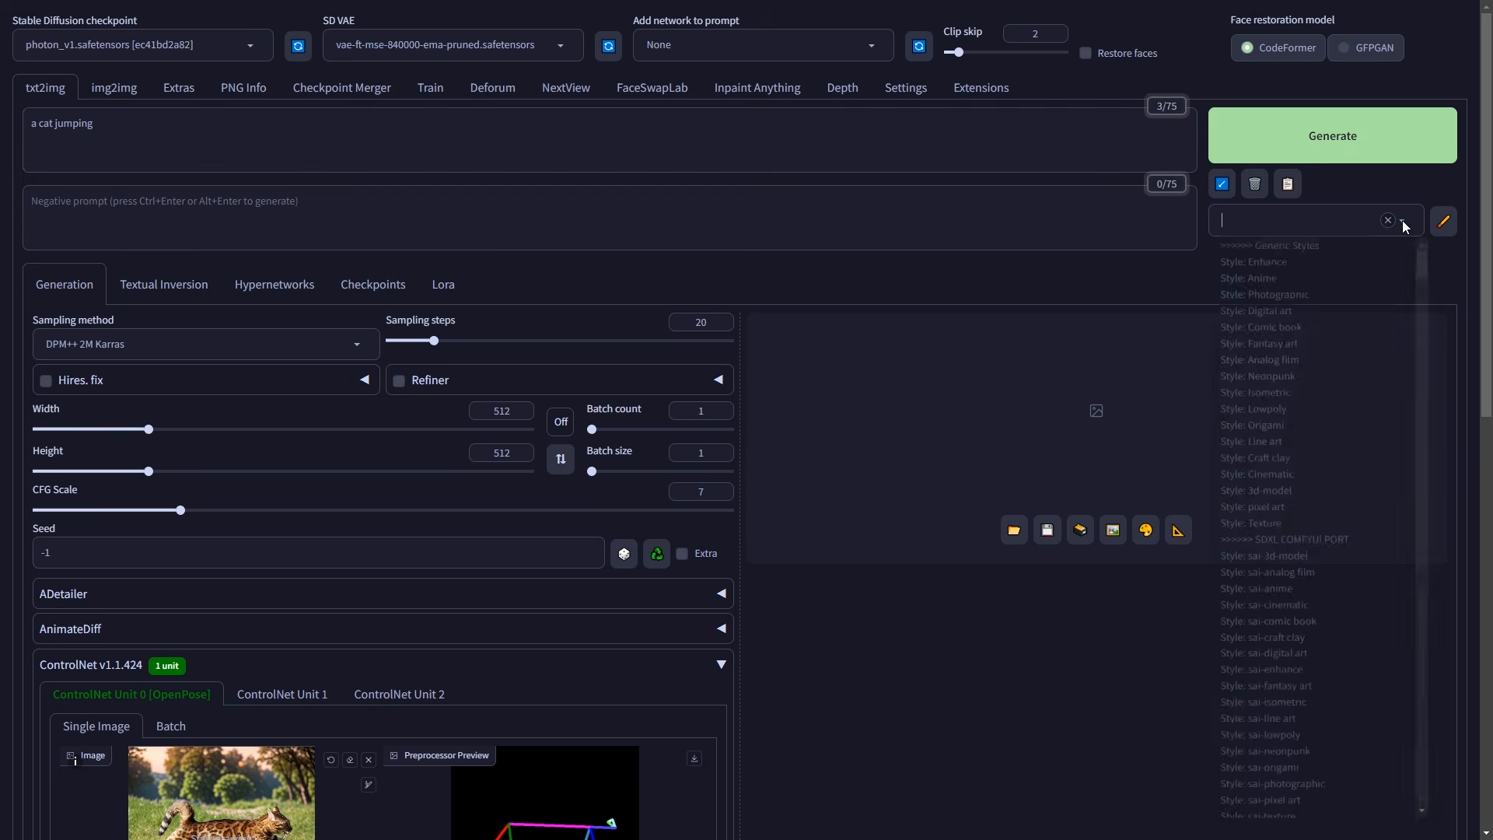
left_click(1288, 326)
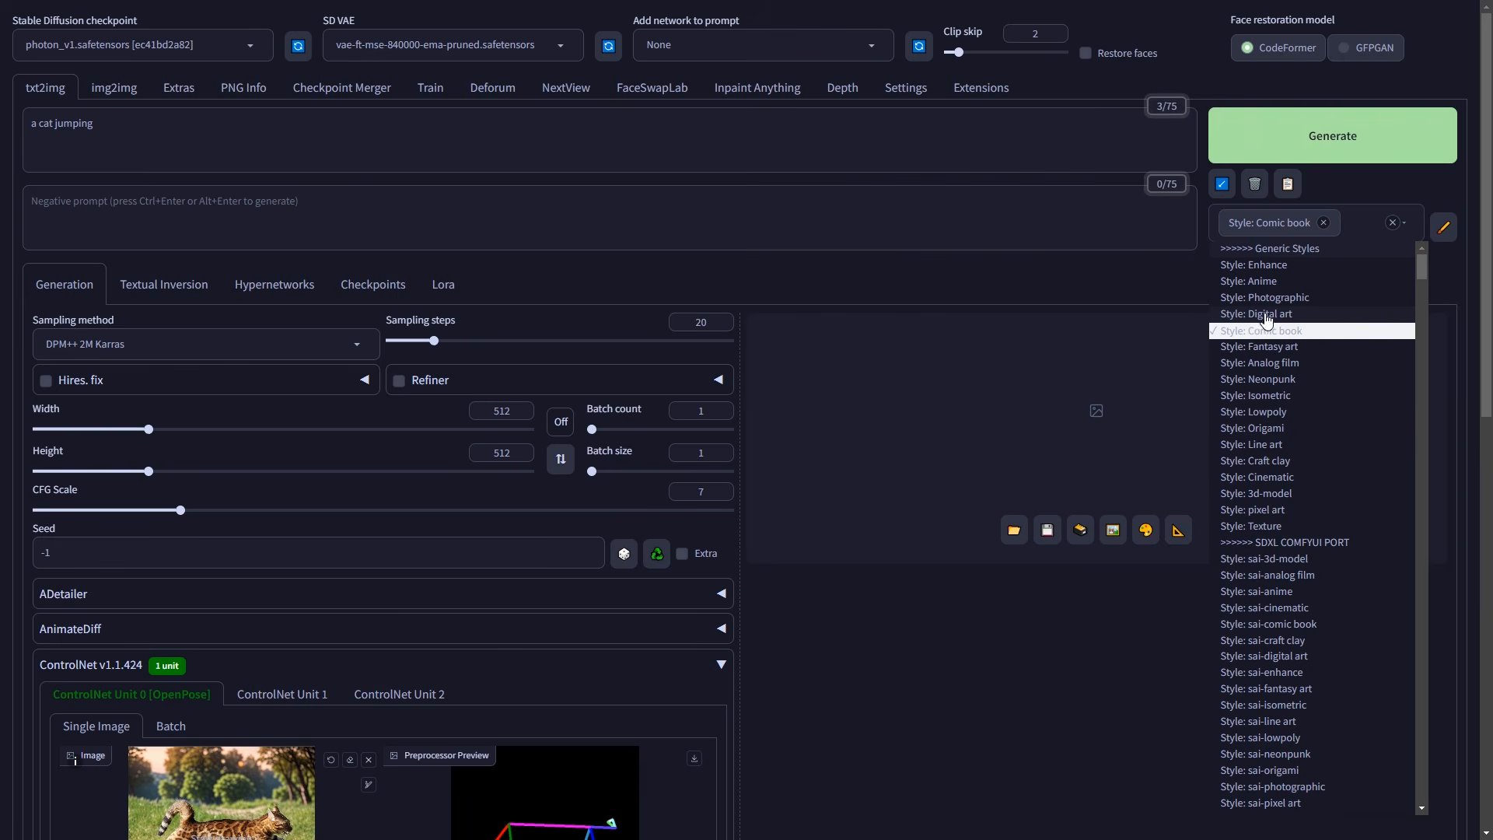
left_click(1261, 313)
left_click(1351, 140)
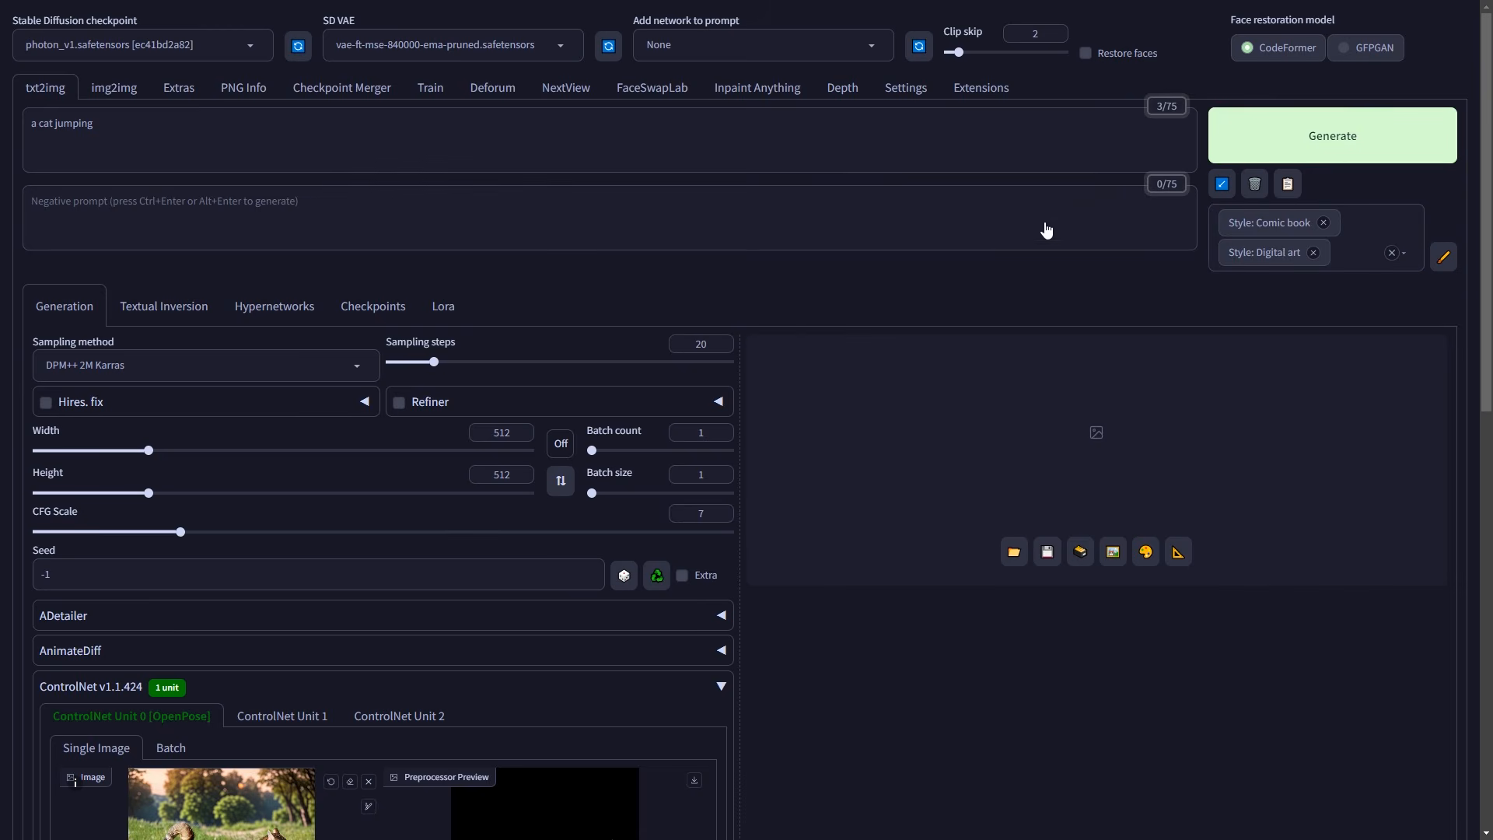
scroll(861, 552, "down", 4)
scroll(861, 554, "up", 2)
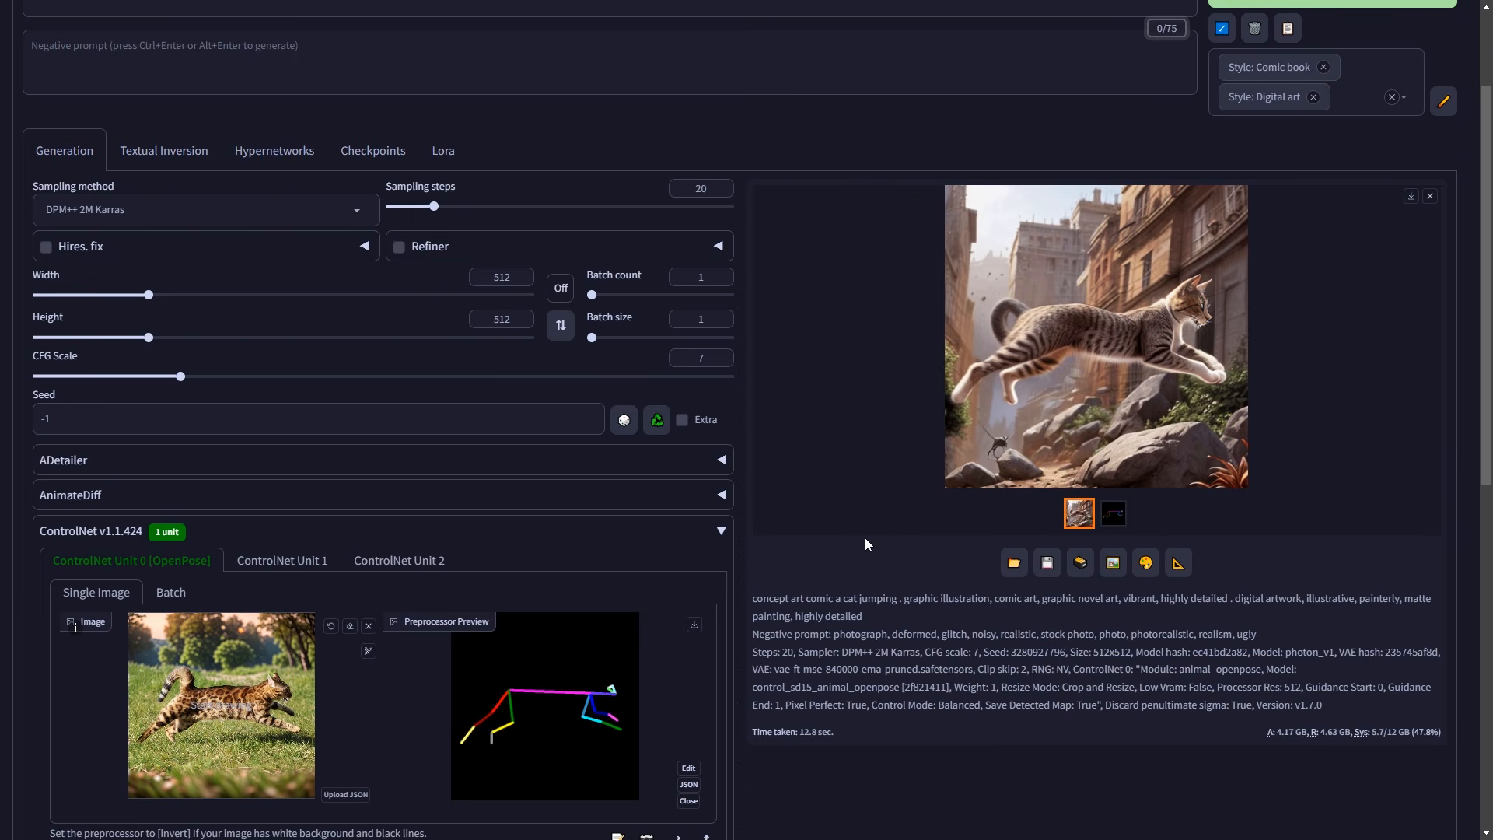
Change the prompt's animal to a tiger so it reads "a tiger jumping", and generate the image
scroll(1311, 348, "up", 2)
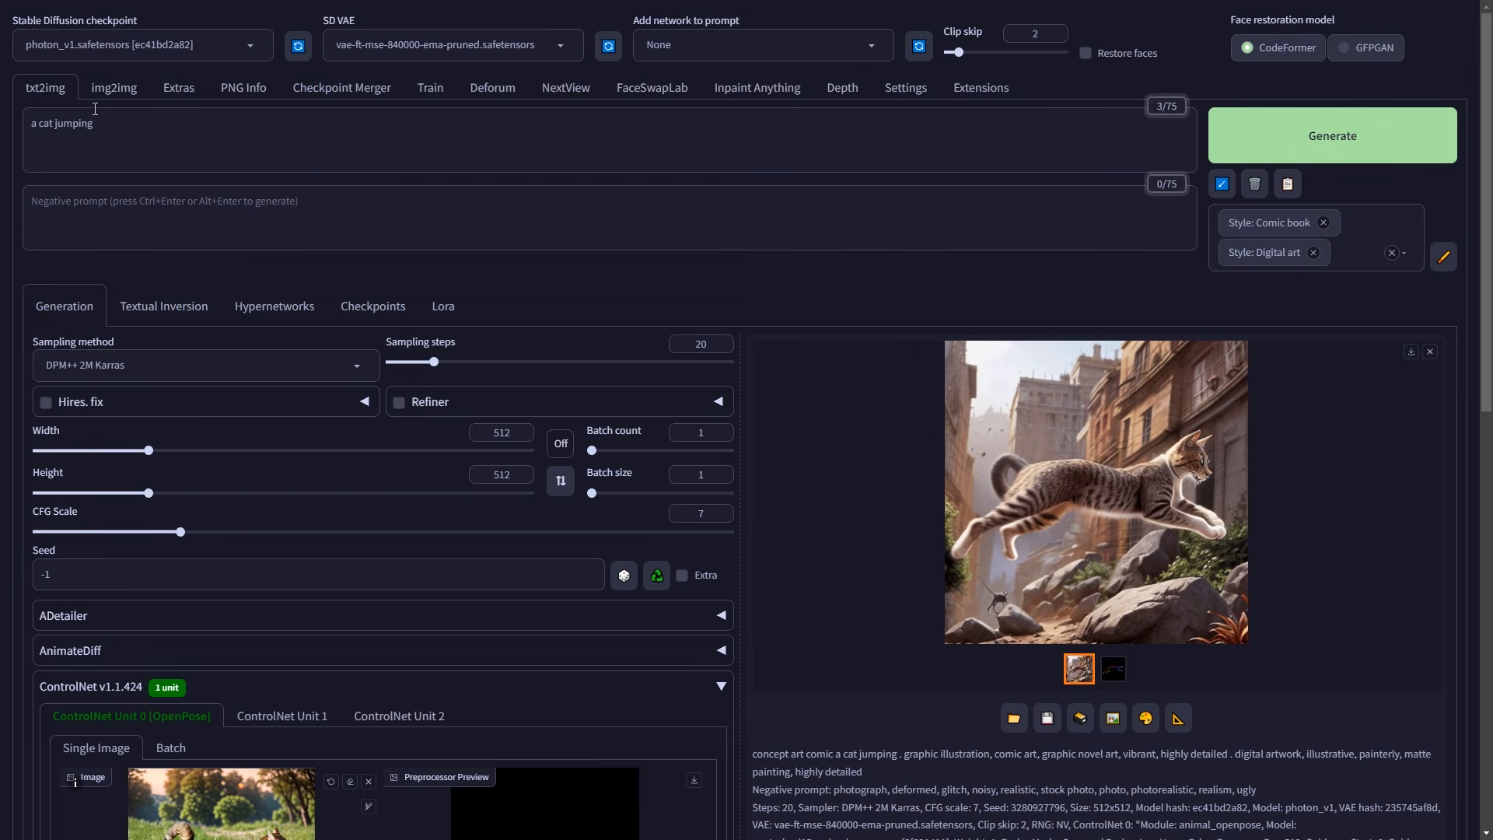
left_click_drag(54, 122, 47, 120)
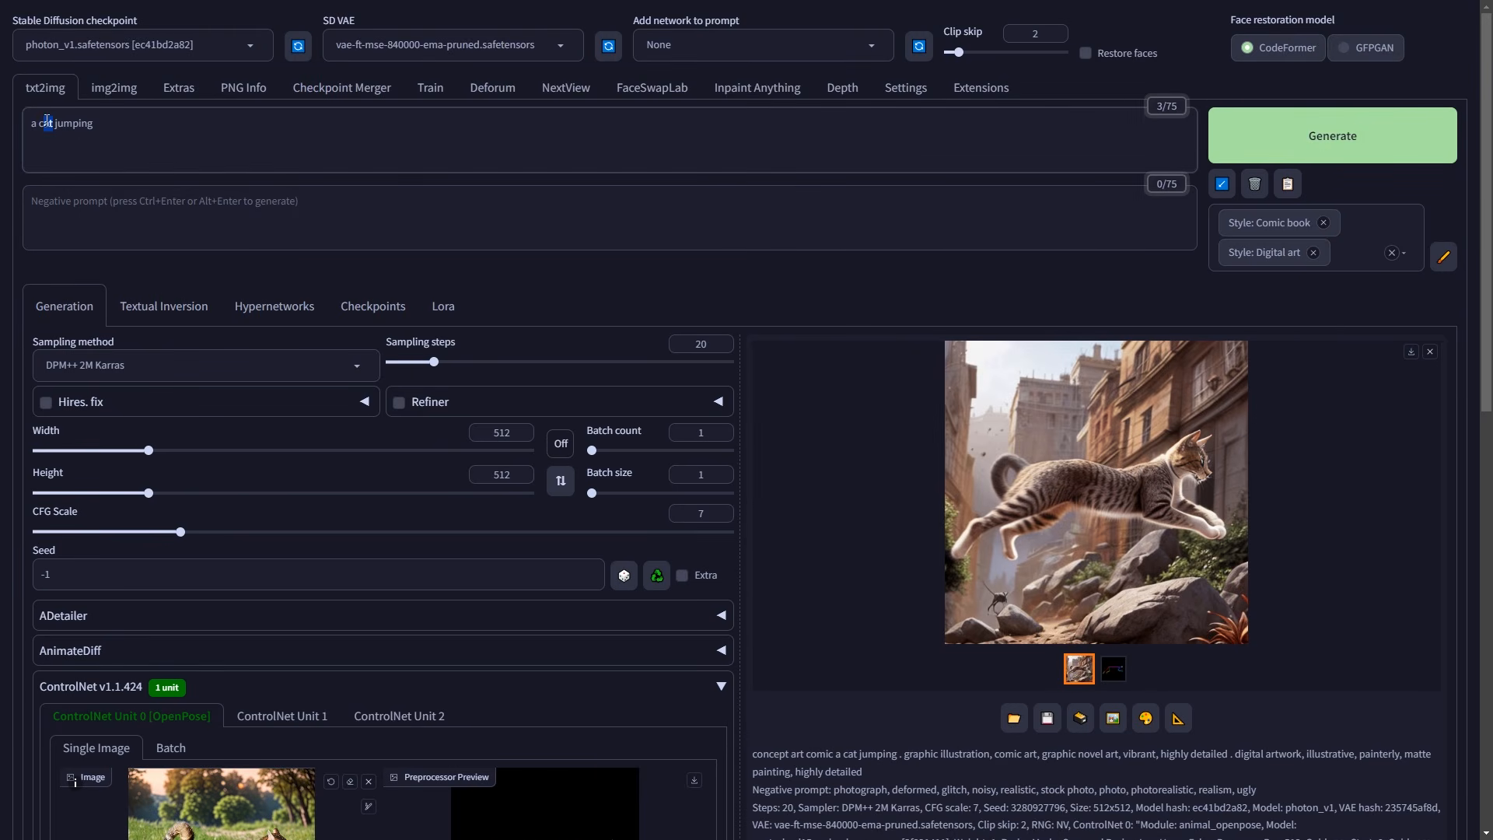
type("tiger")
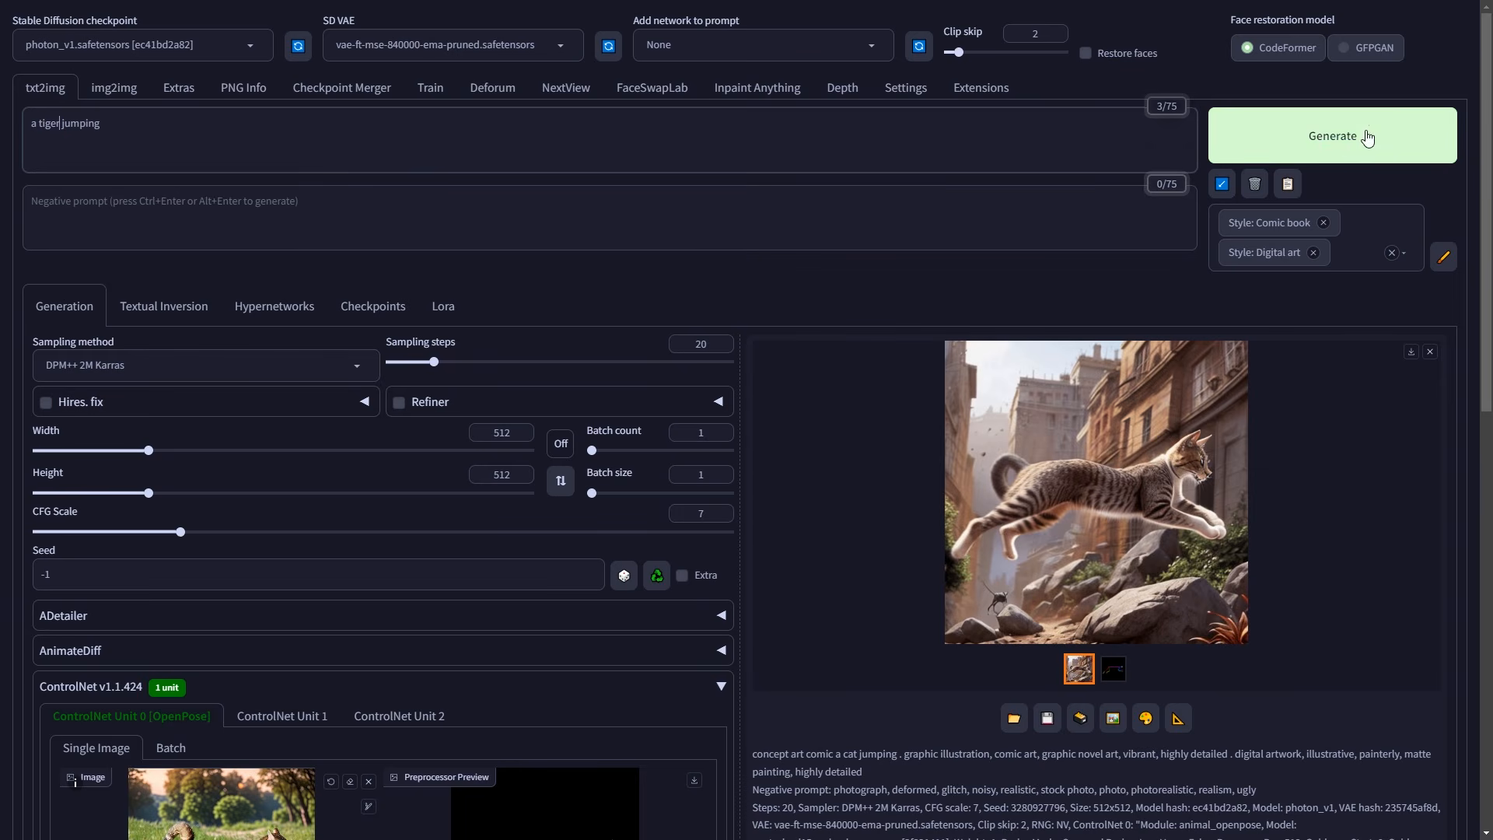
left_click(1412, 134)
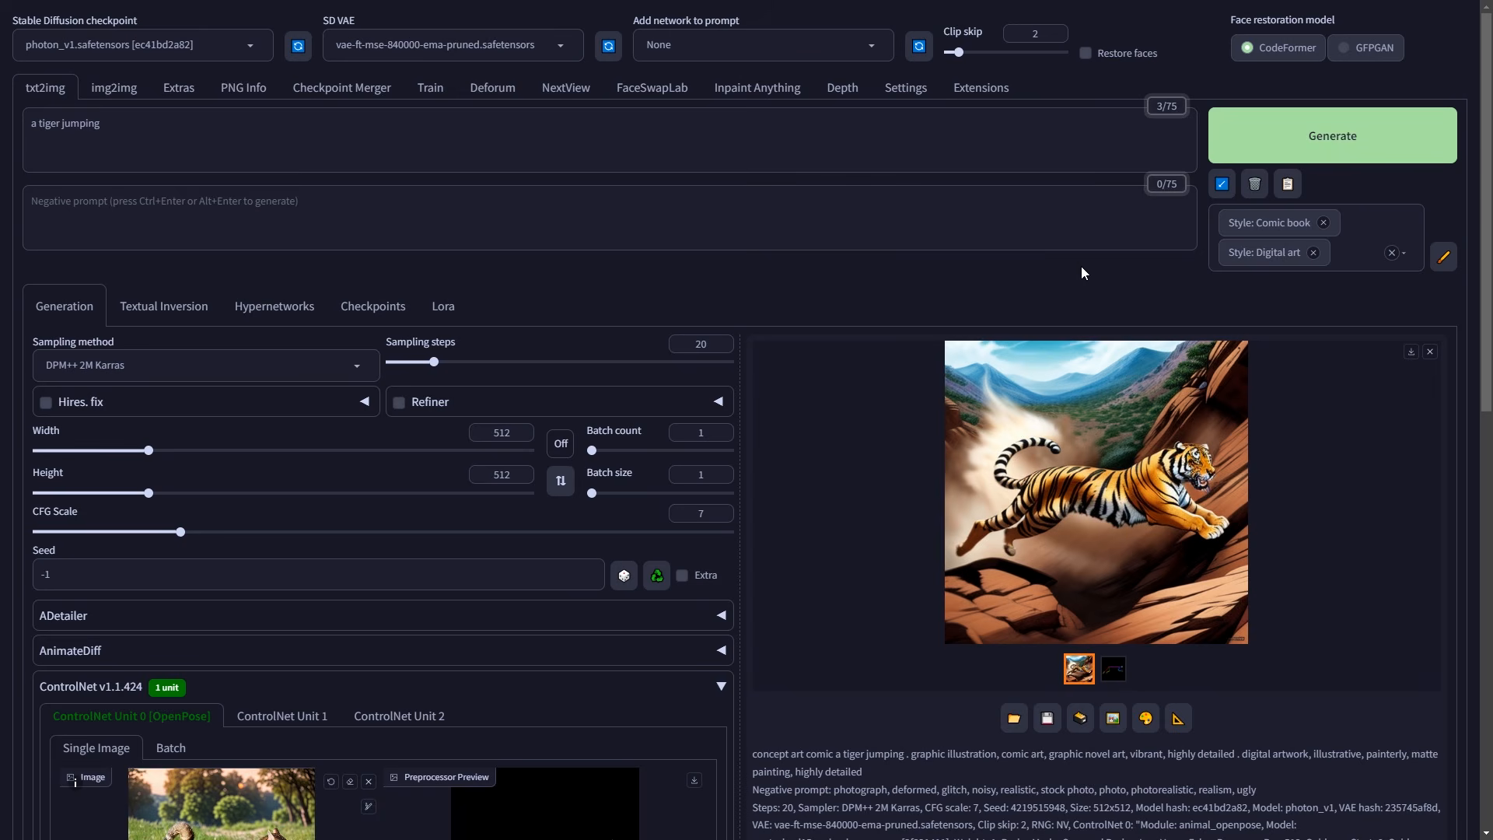
scroll(1291, 315, "down", 2)
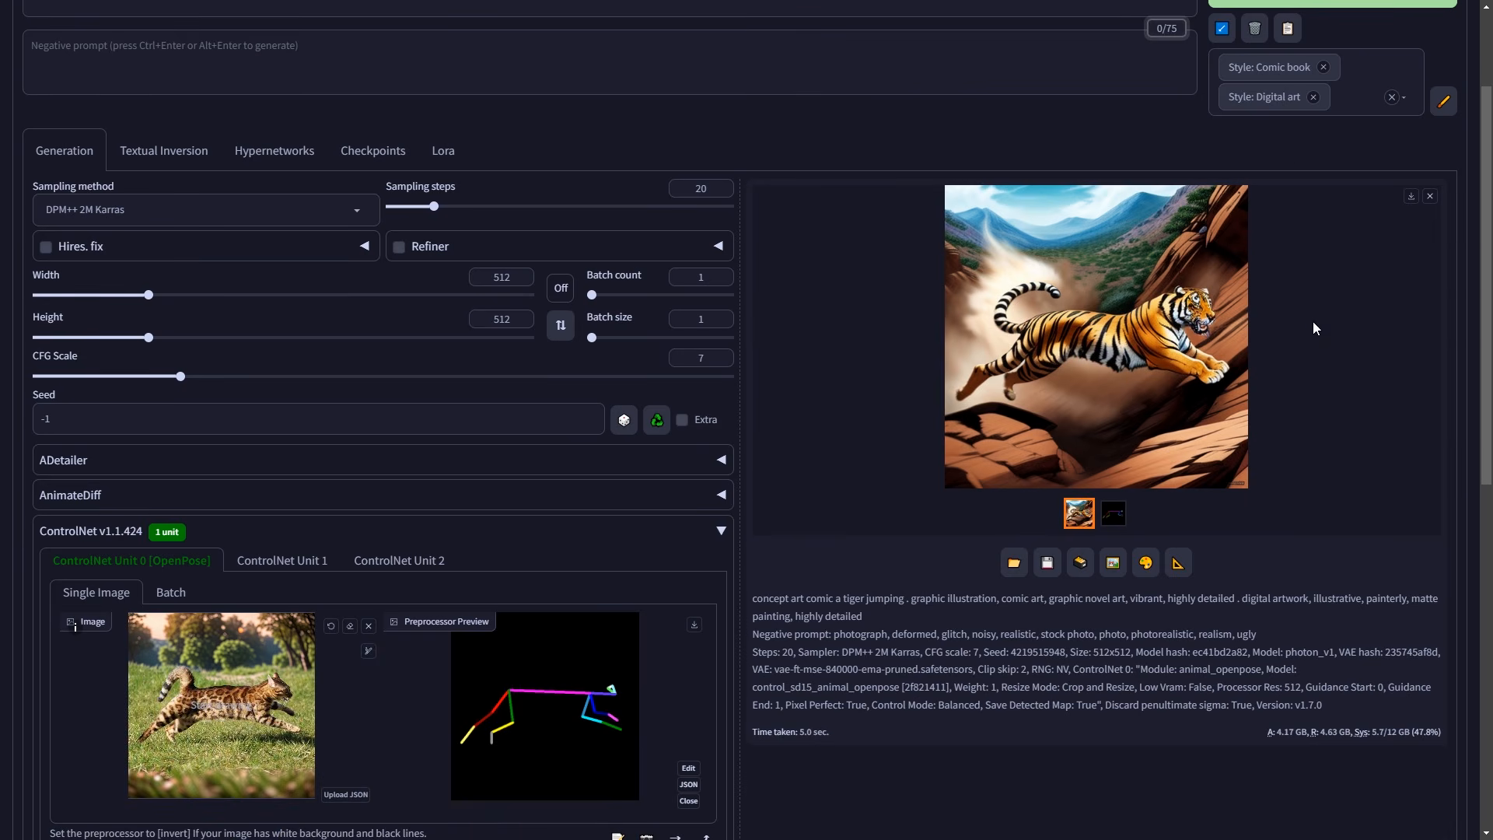
Replace the Comic book and Digital art styles with sai-photographic and generate the tiger image again
scroll(1350, 298, "up", 1)
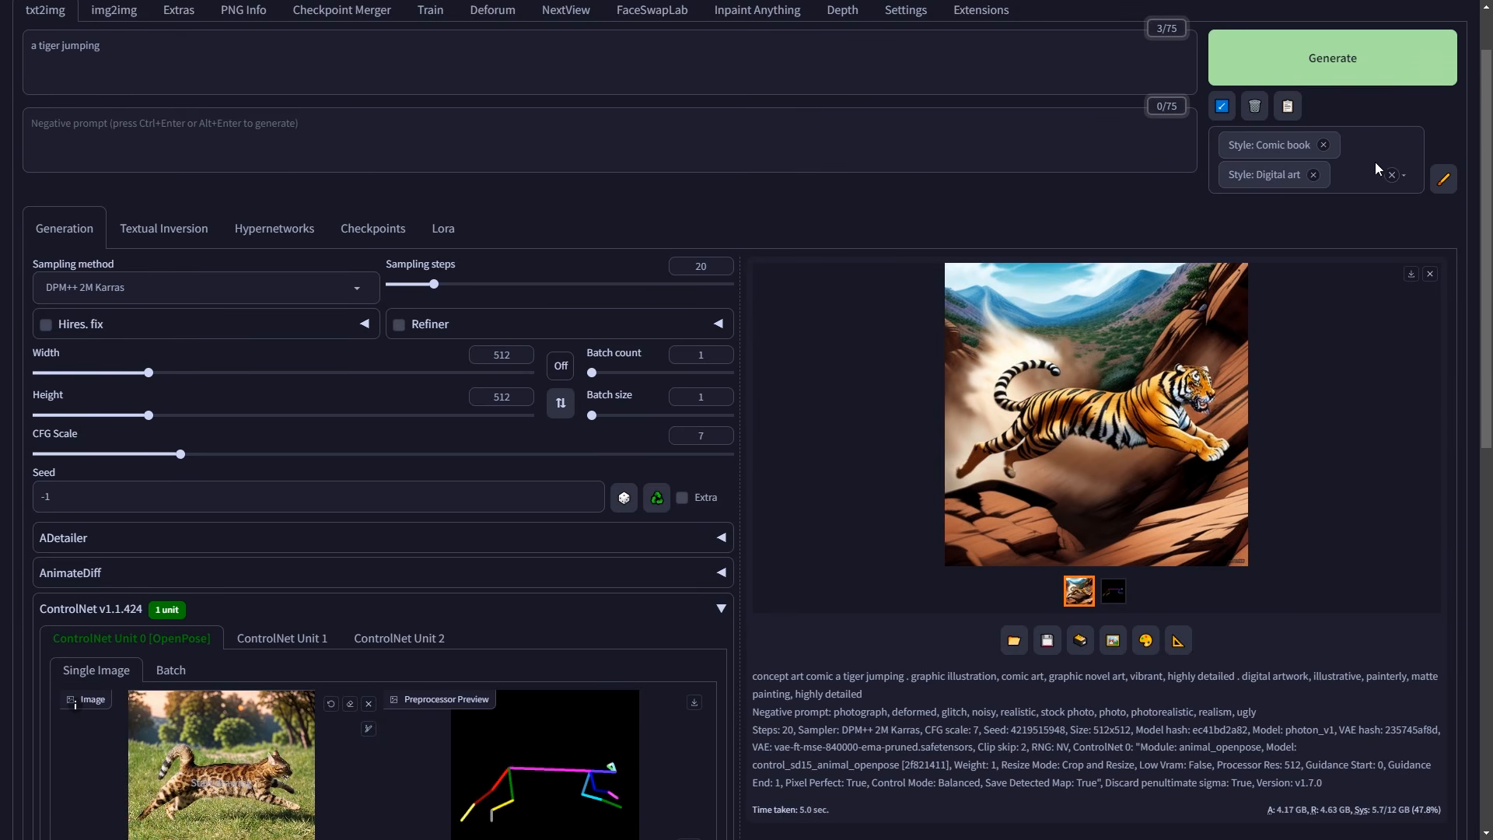
left_click(1314, 175)
left_click(1323, 144)
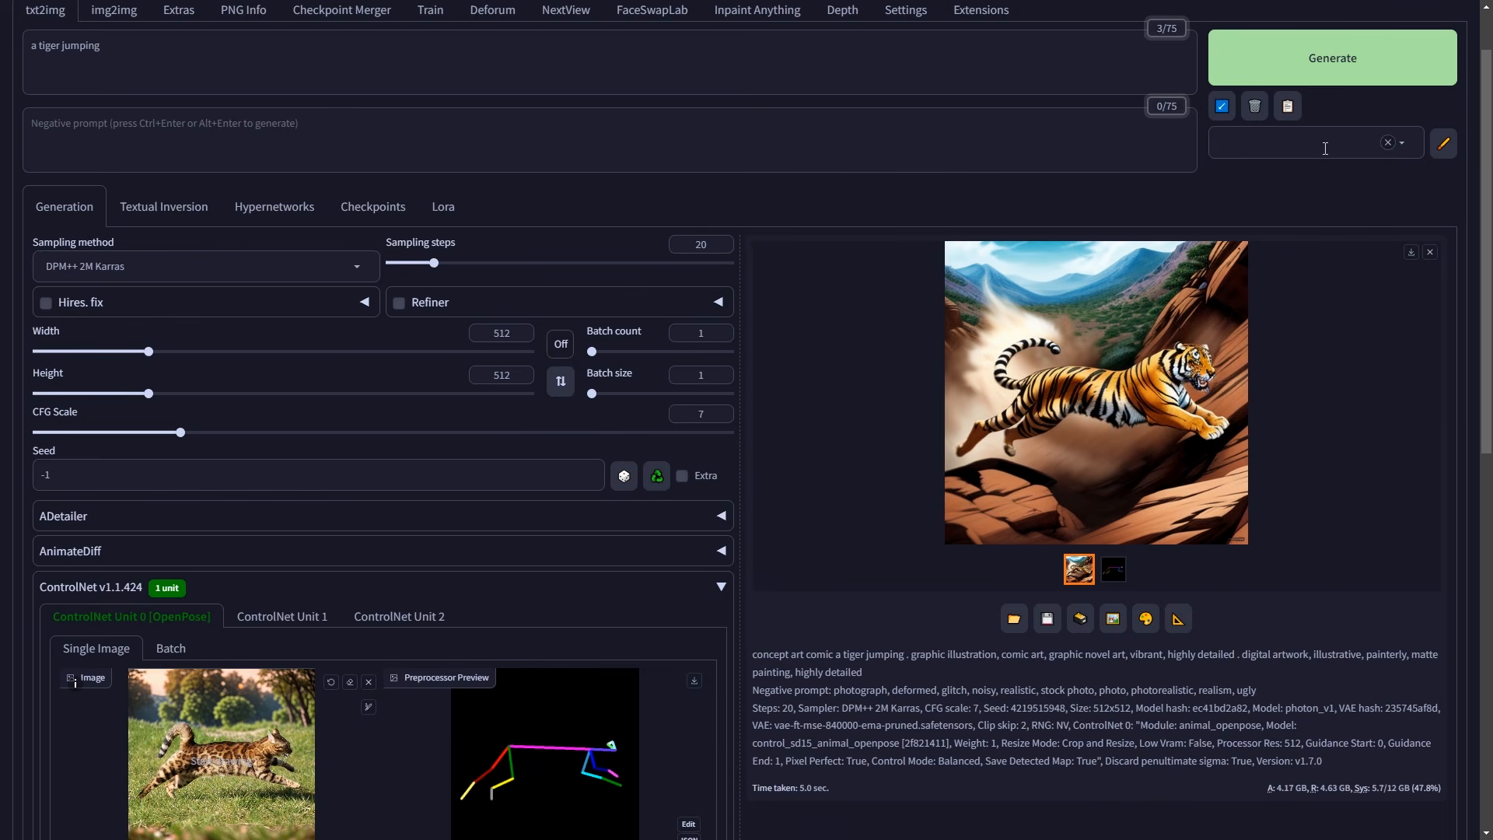
left_click(1408, 143)
scroll(1283, 673, "down", 1)
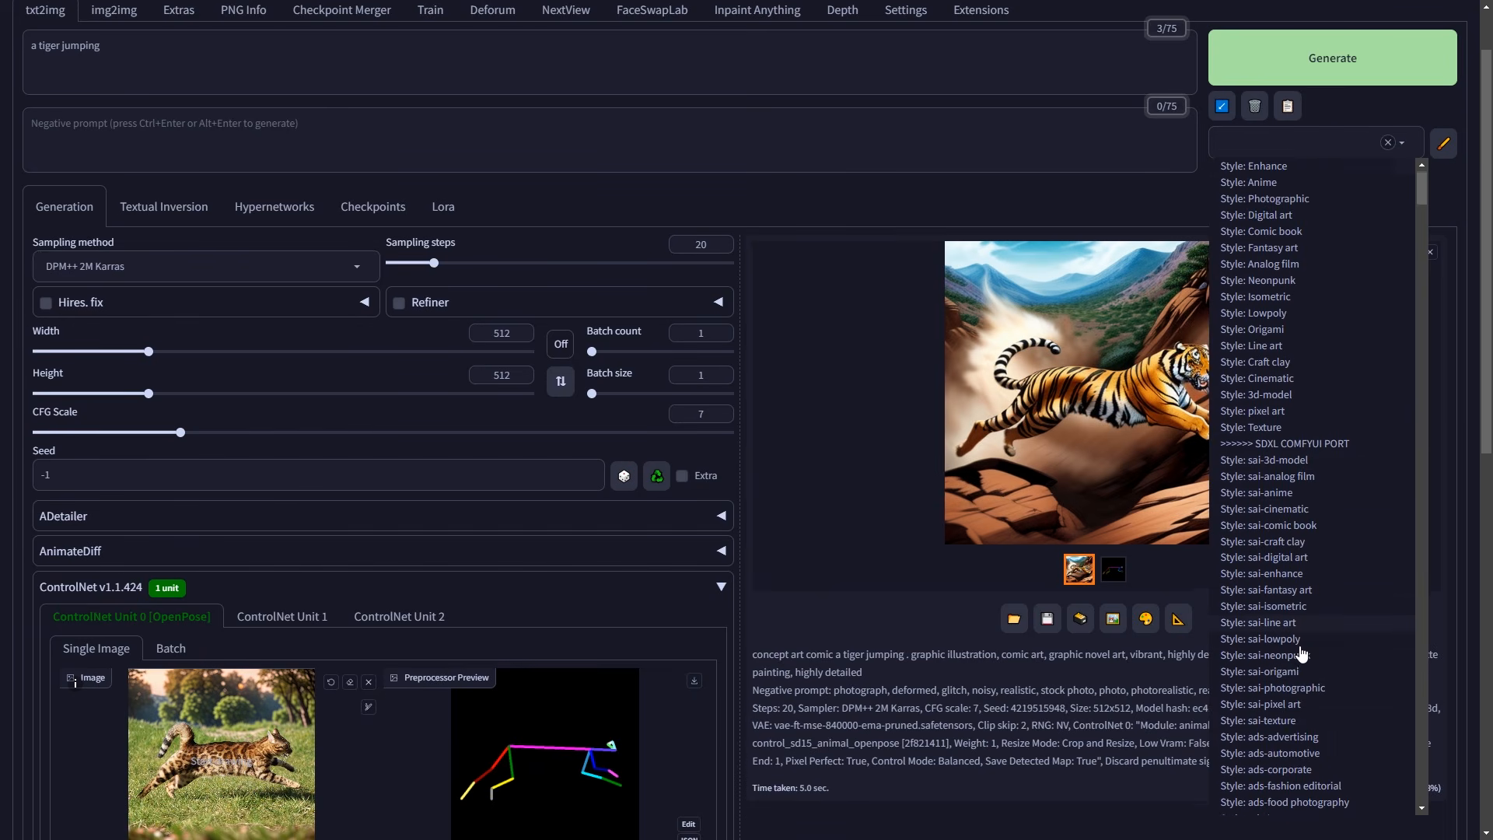
left_click(1310, 631)
left_click(1042, 202)
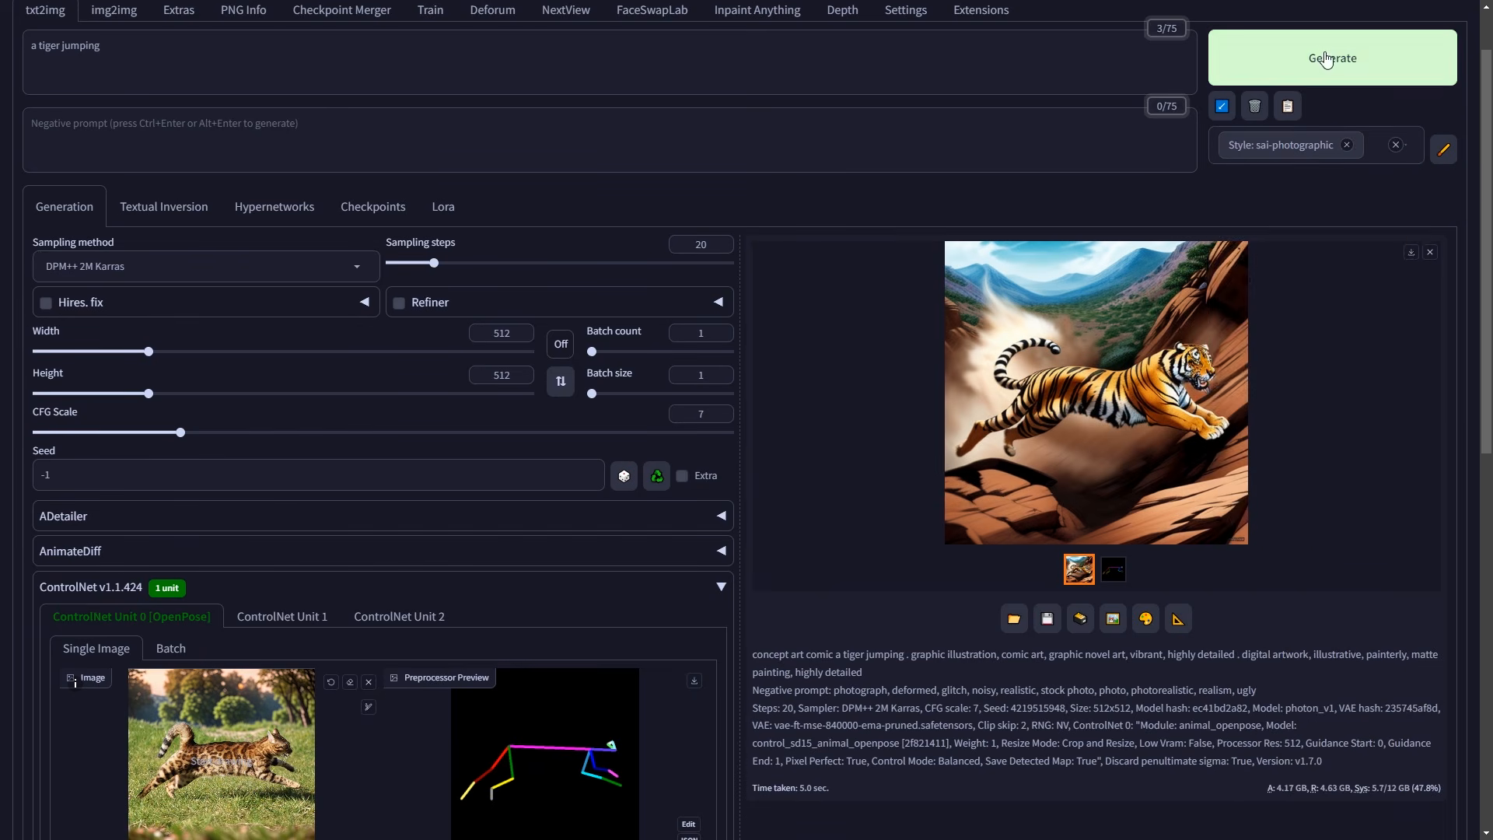
left_click(1326, 60)
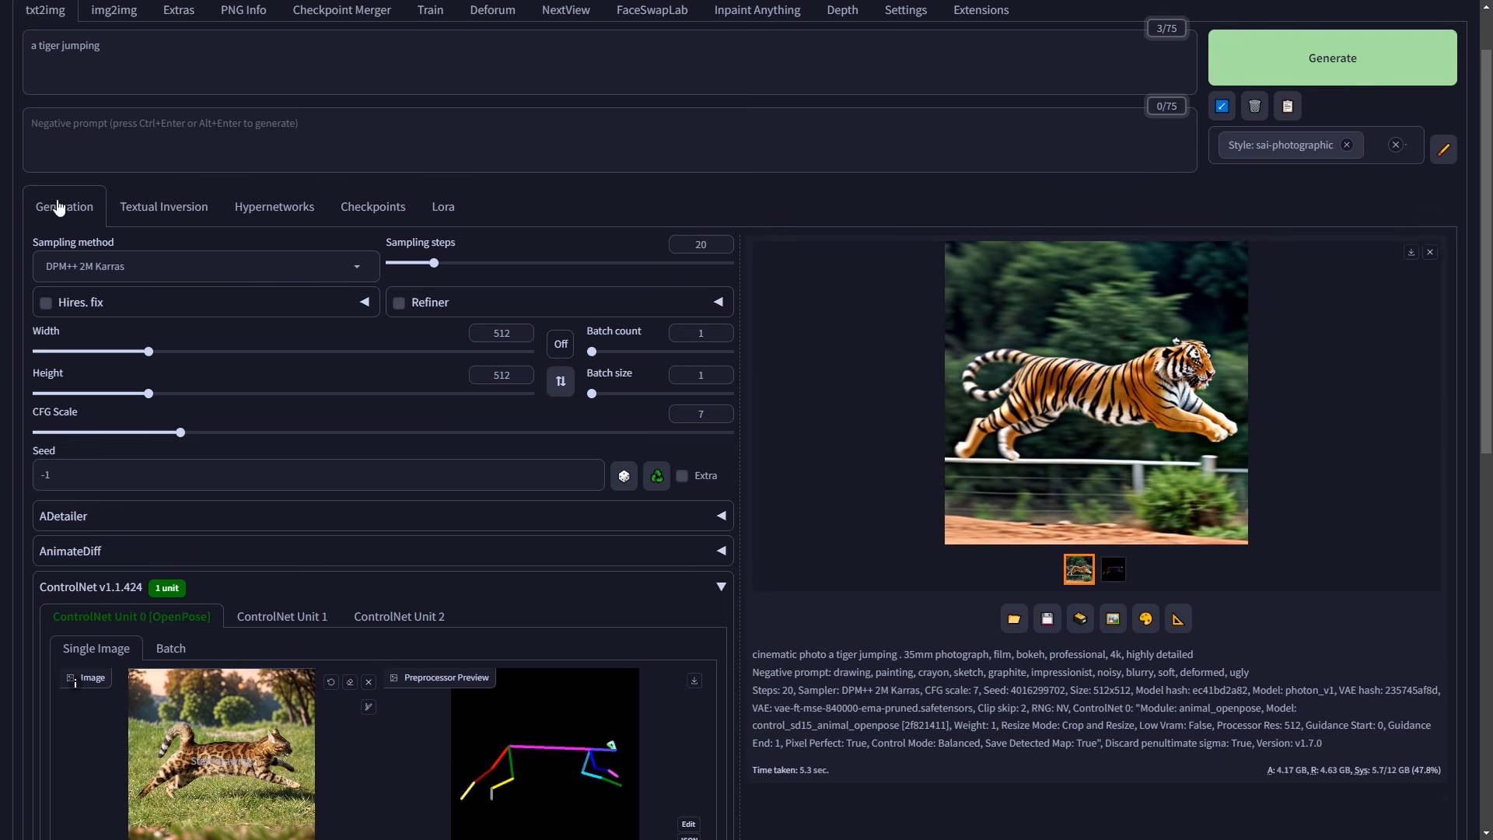
Change the prompt to "a black panther jumping" and generate two versions of the image
scroll(53, 203, "up", 1)
left_click_drag(62, 125, 41, 120)
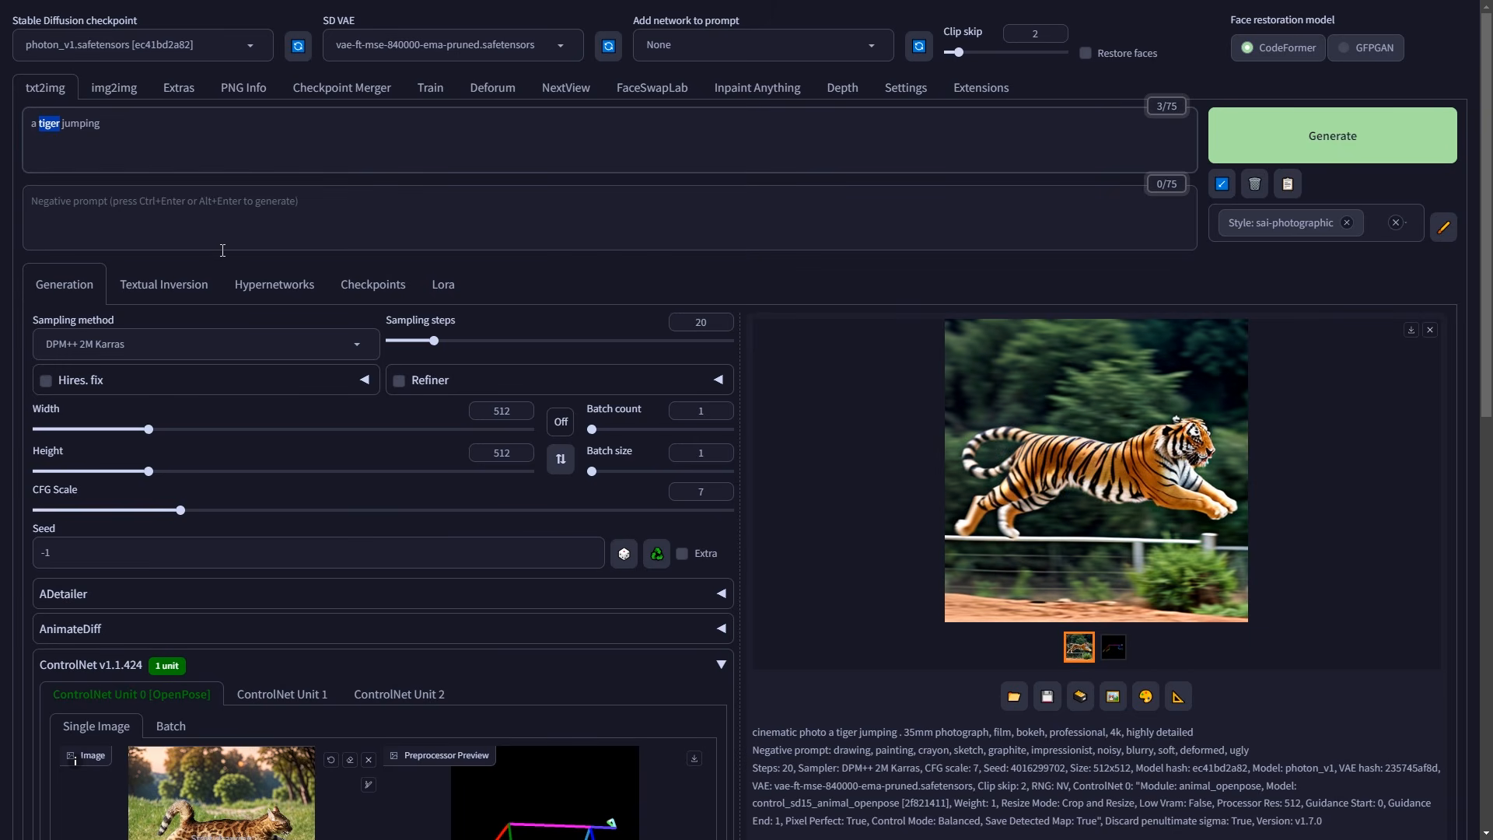
type("black panther")
left_click(1279, 138)
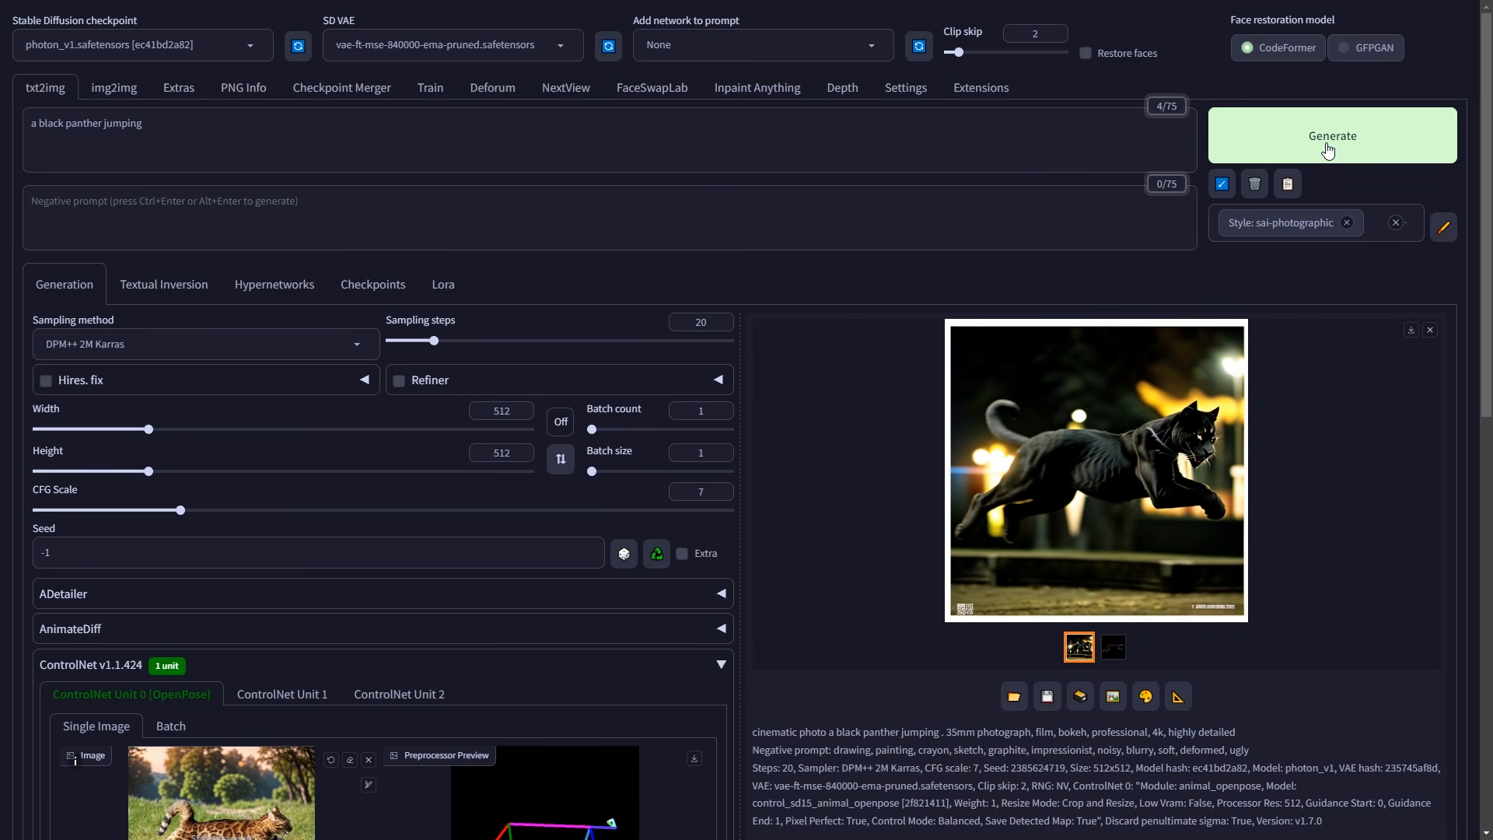
left_click(1328, 150)
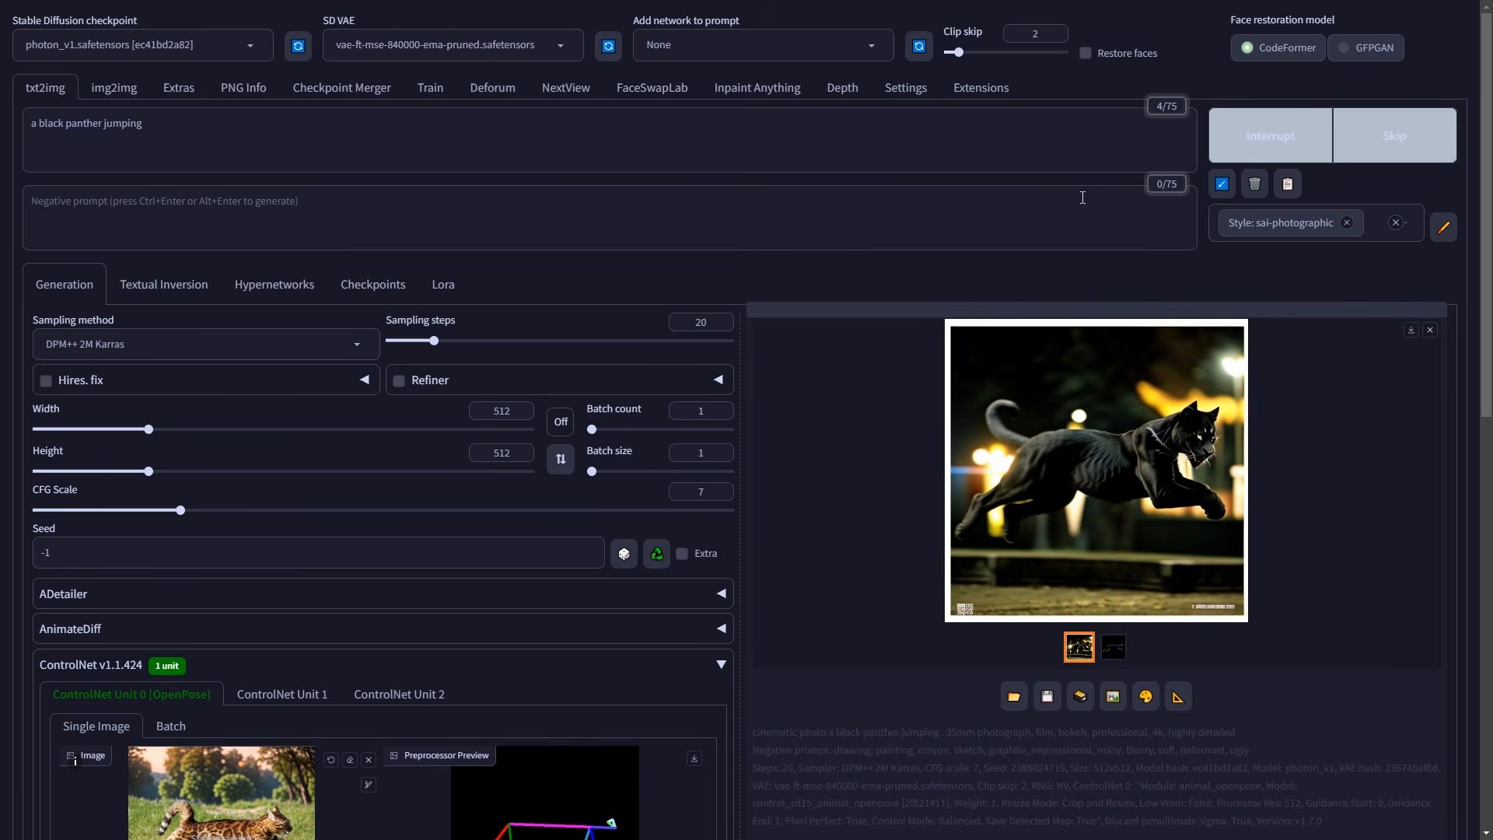
Change the prompt to "a cheetah jumping" and generate two versions of the image
left_click(1276, 148)
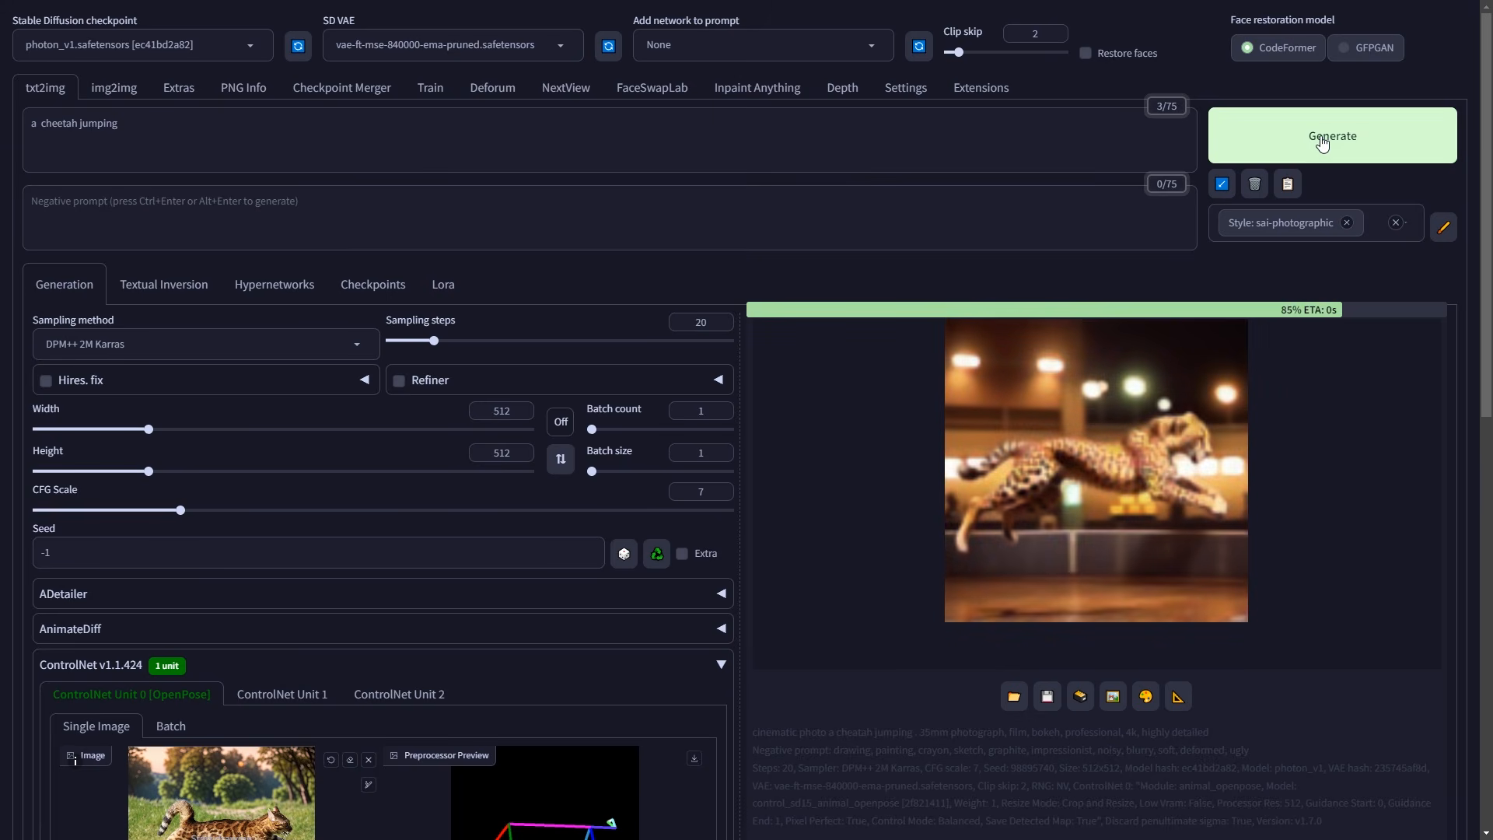
left_click(1313, 148)
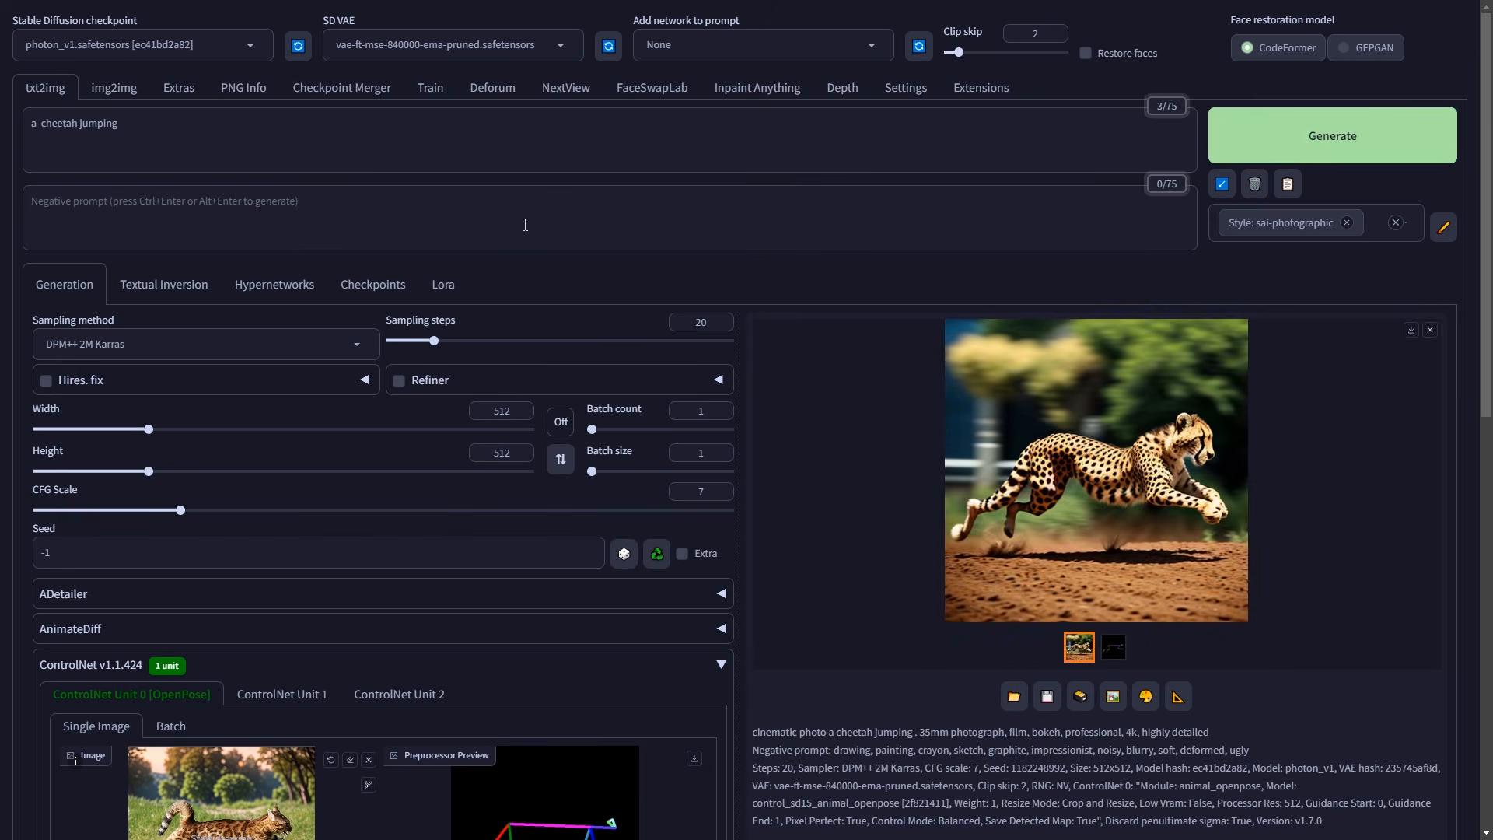
left_click(77, 126)
Open the cat pose in the OpenPose editor, reposition its front-leg, shoulder and hind-leg keypoints, and send the pose to ControlNet
scroll(833, 641, "down", 7)
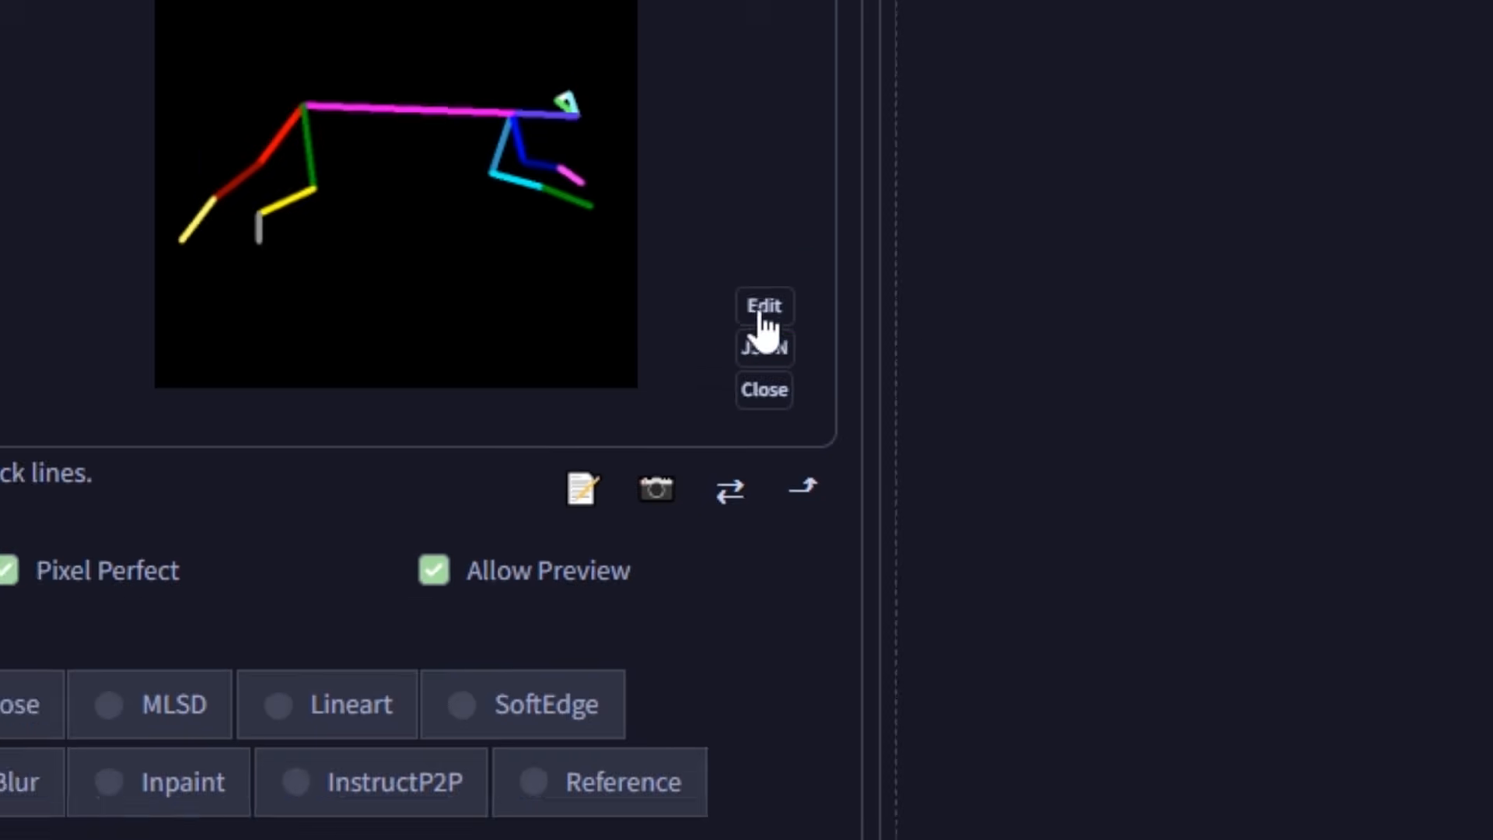
left_click(762, 313)
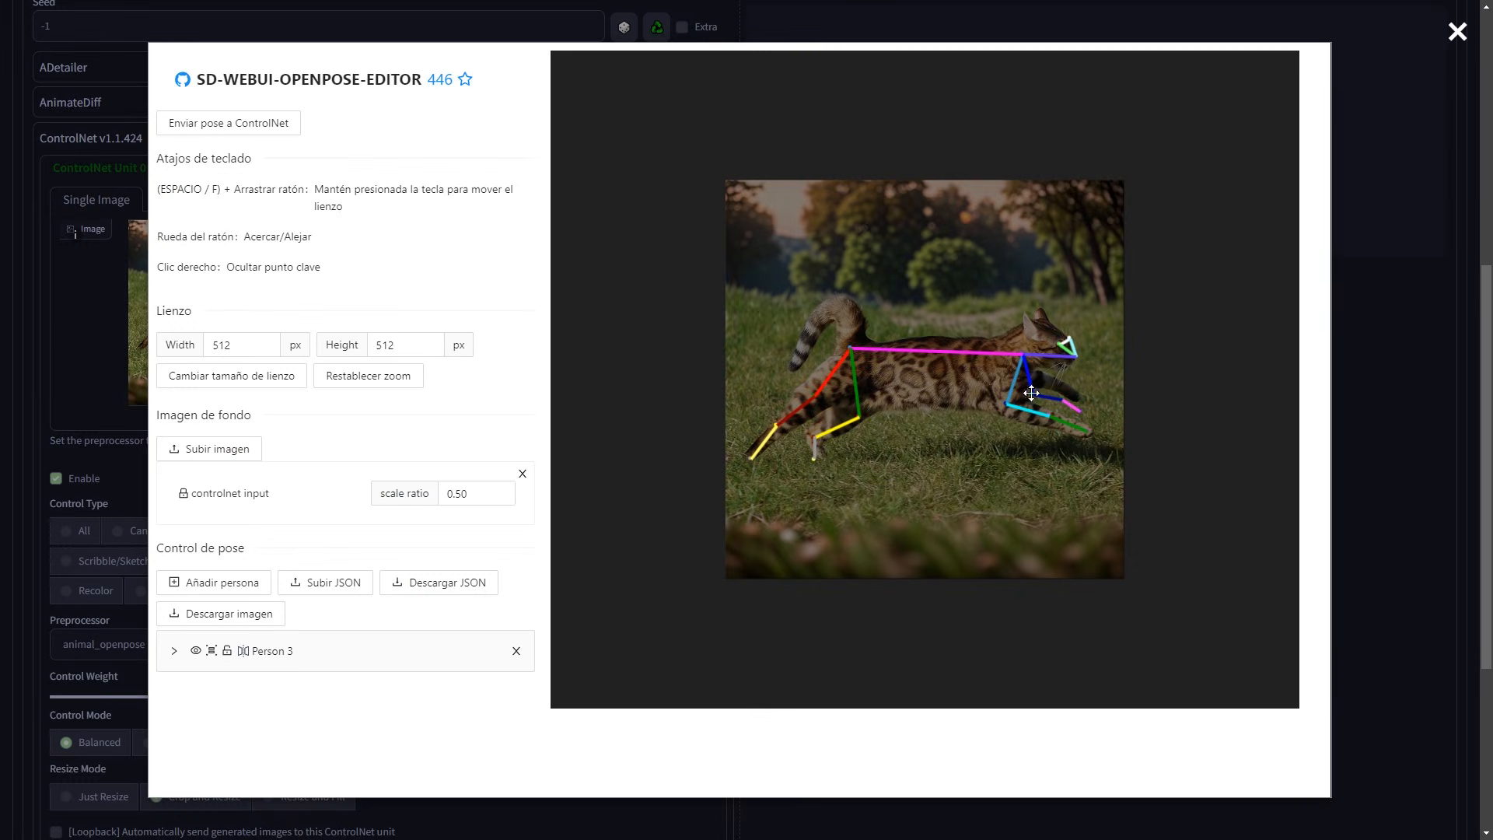
left_click_drag(1031, 393, 1076, 397)
left_click_drag(1023, 351, 1012, 352)
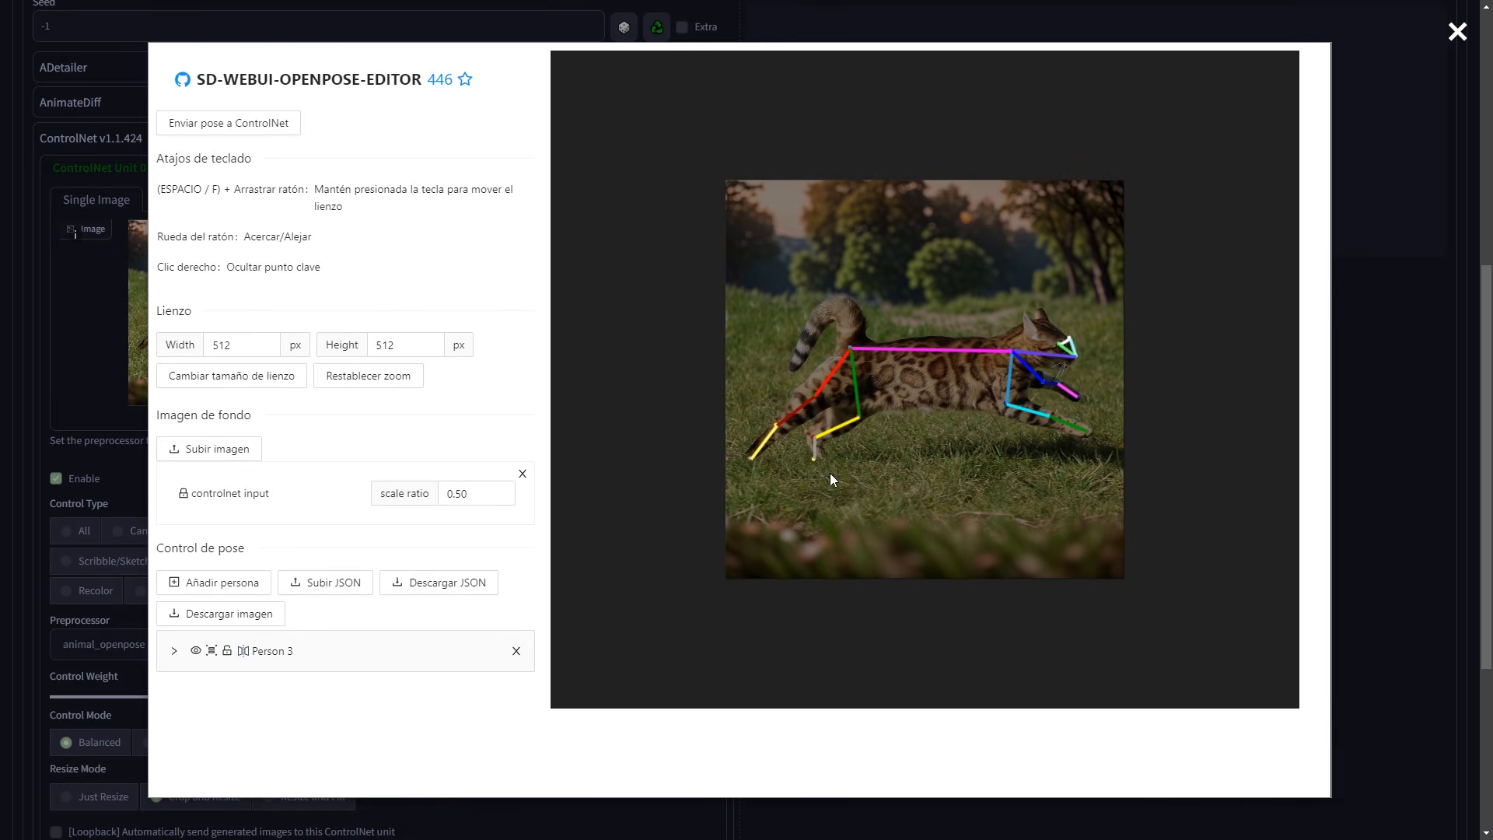
left_click_drag(815, 456, 783, 431)
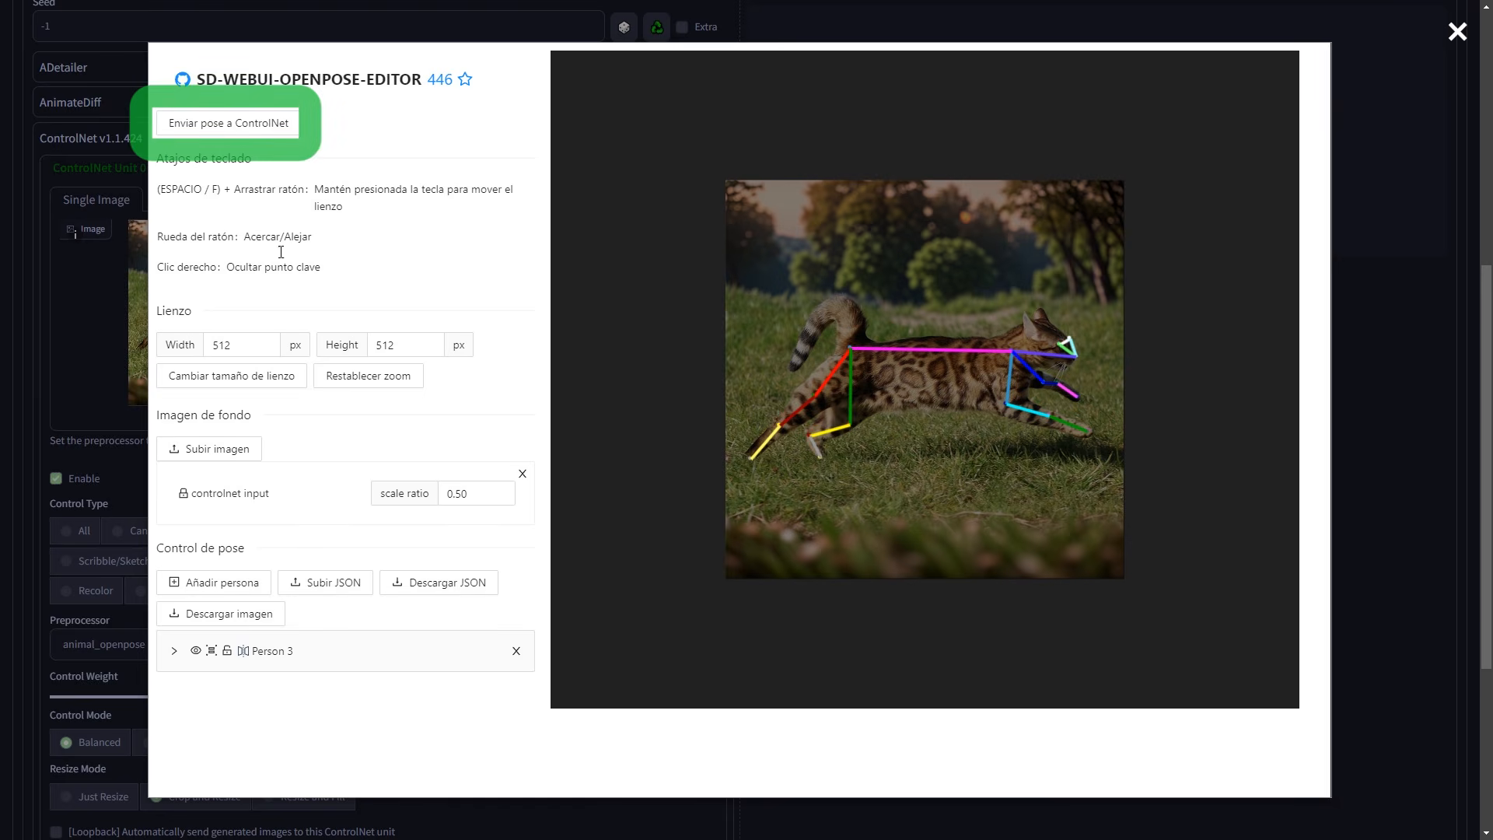
left_click(248, 122)
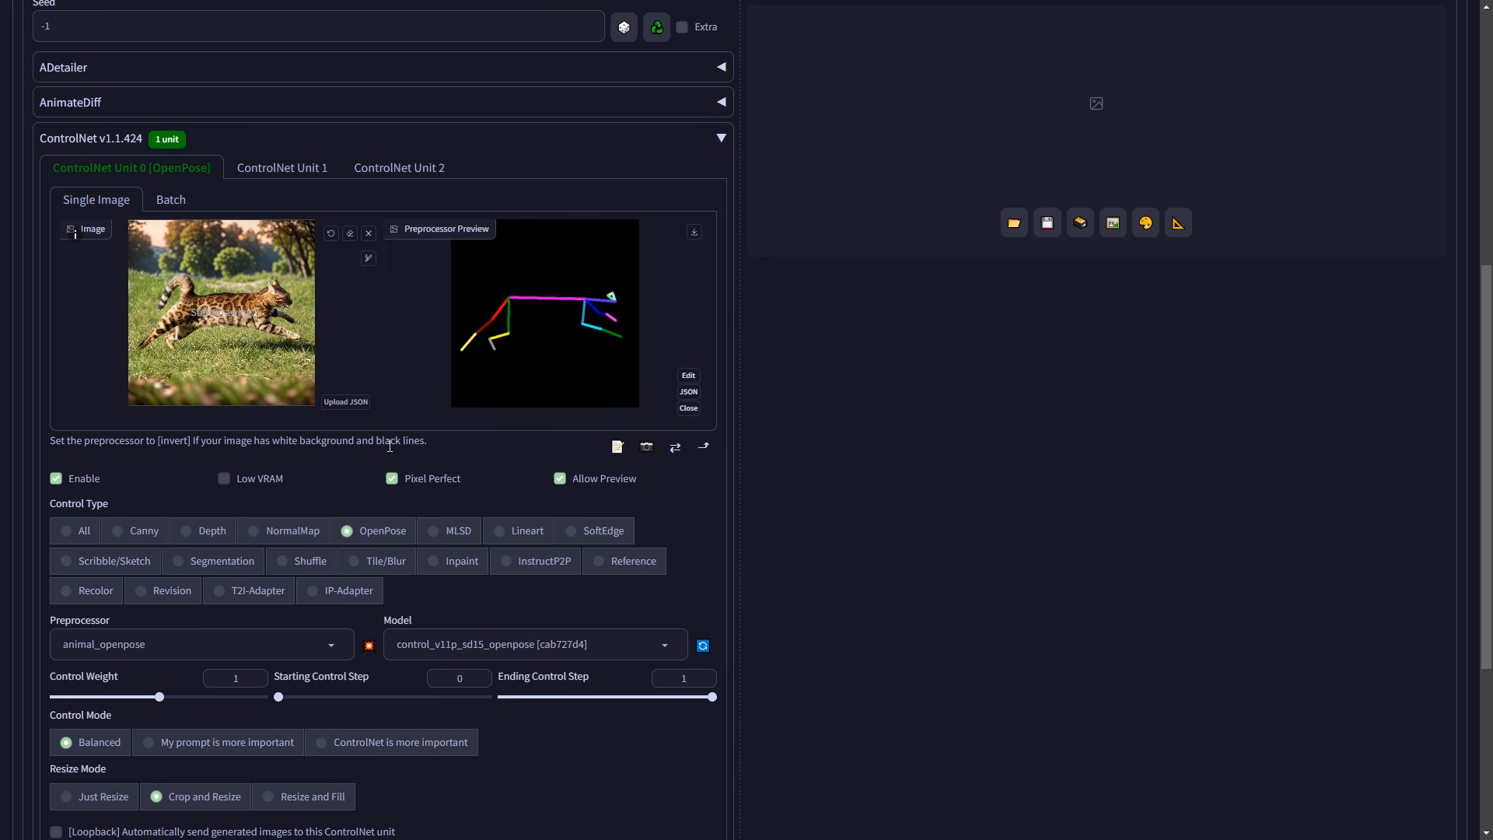
Replace Unit 0's control image with horse-2572051_1280.jpg and generate its pose preview
left_click(368, 233)
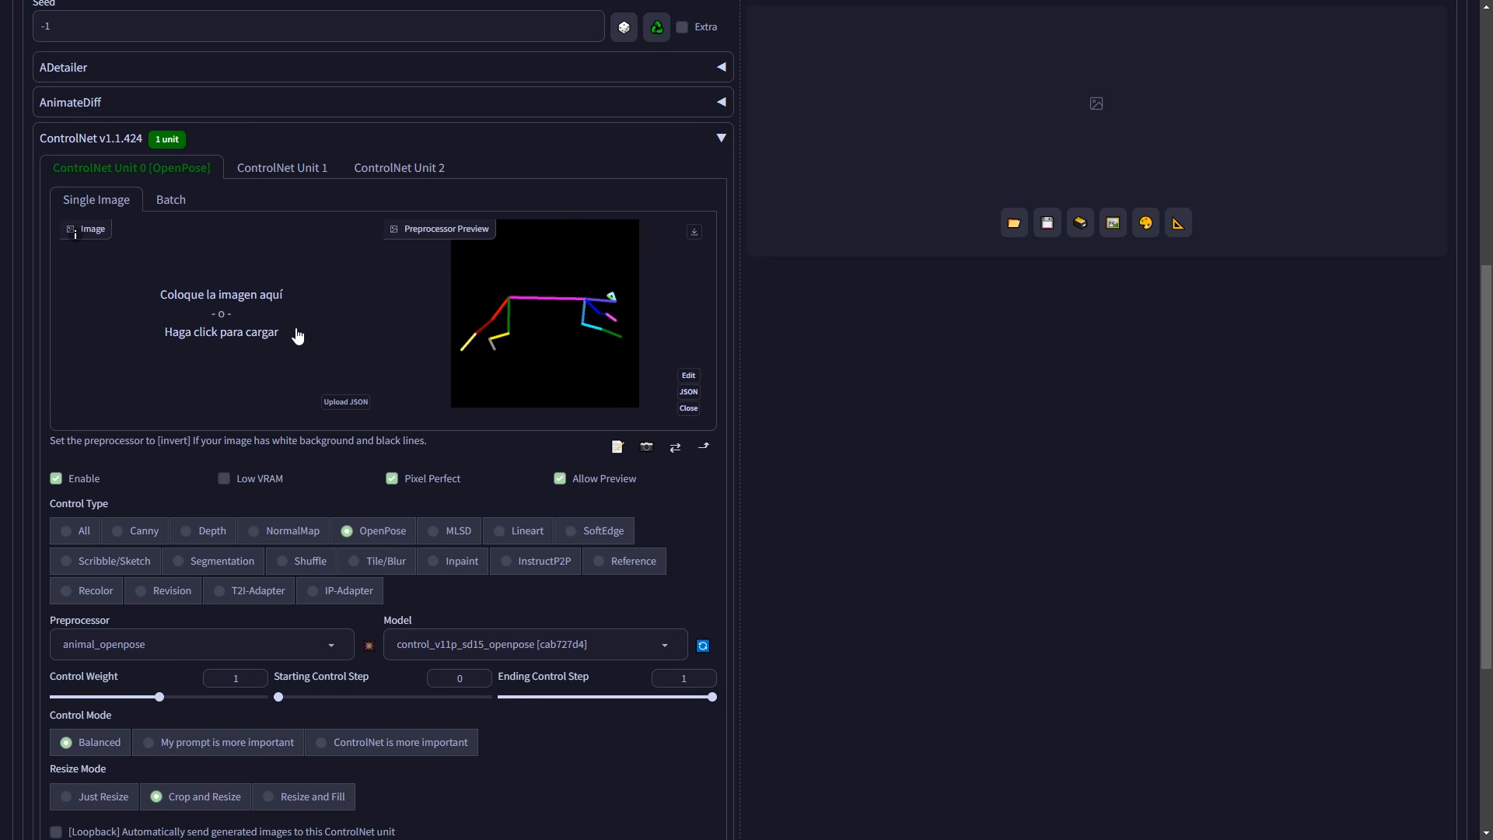
left_click(249, 317)
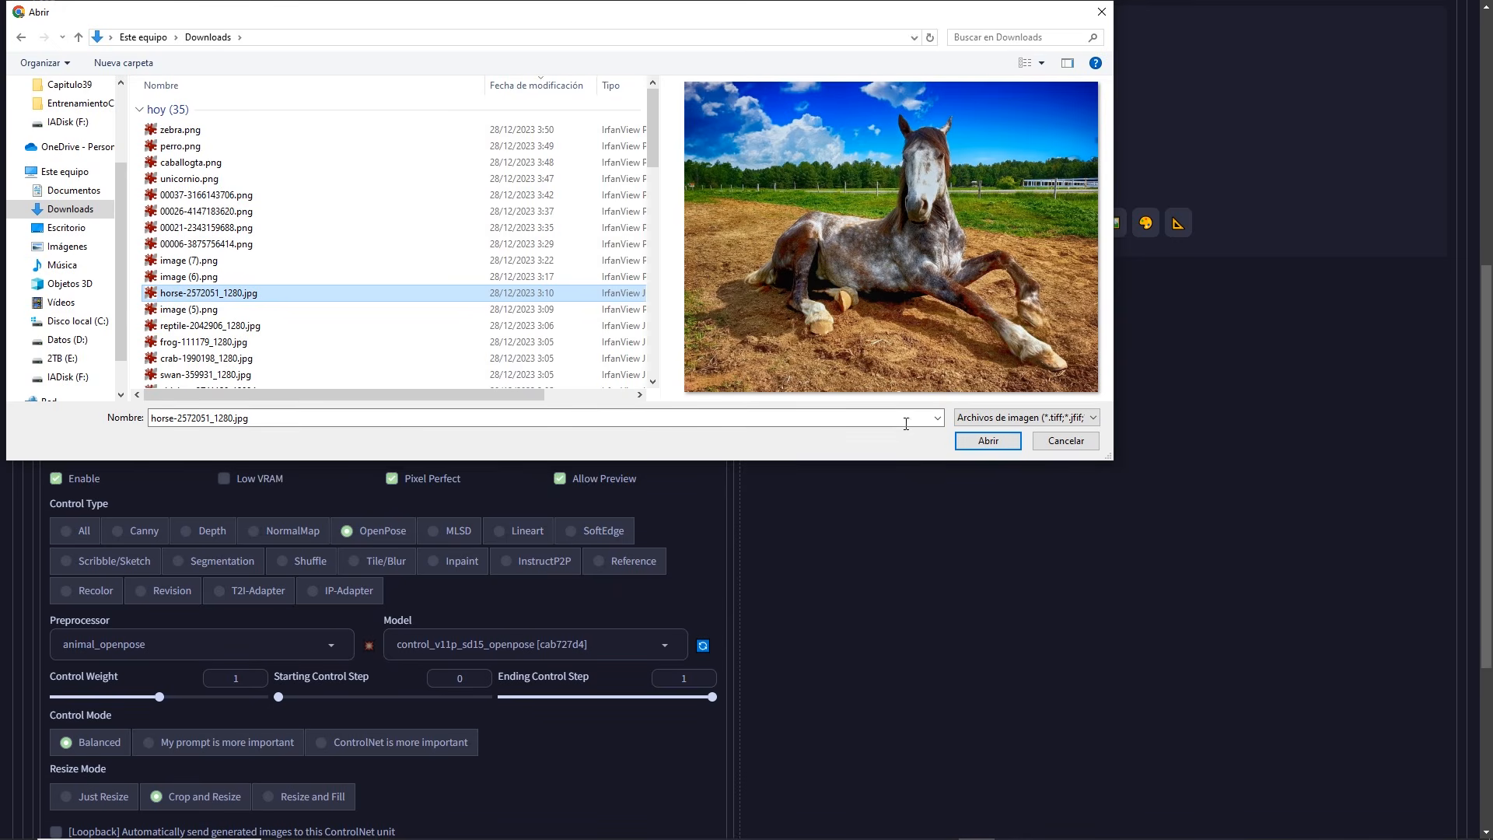
left_click(988, 441)
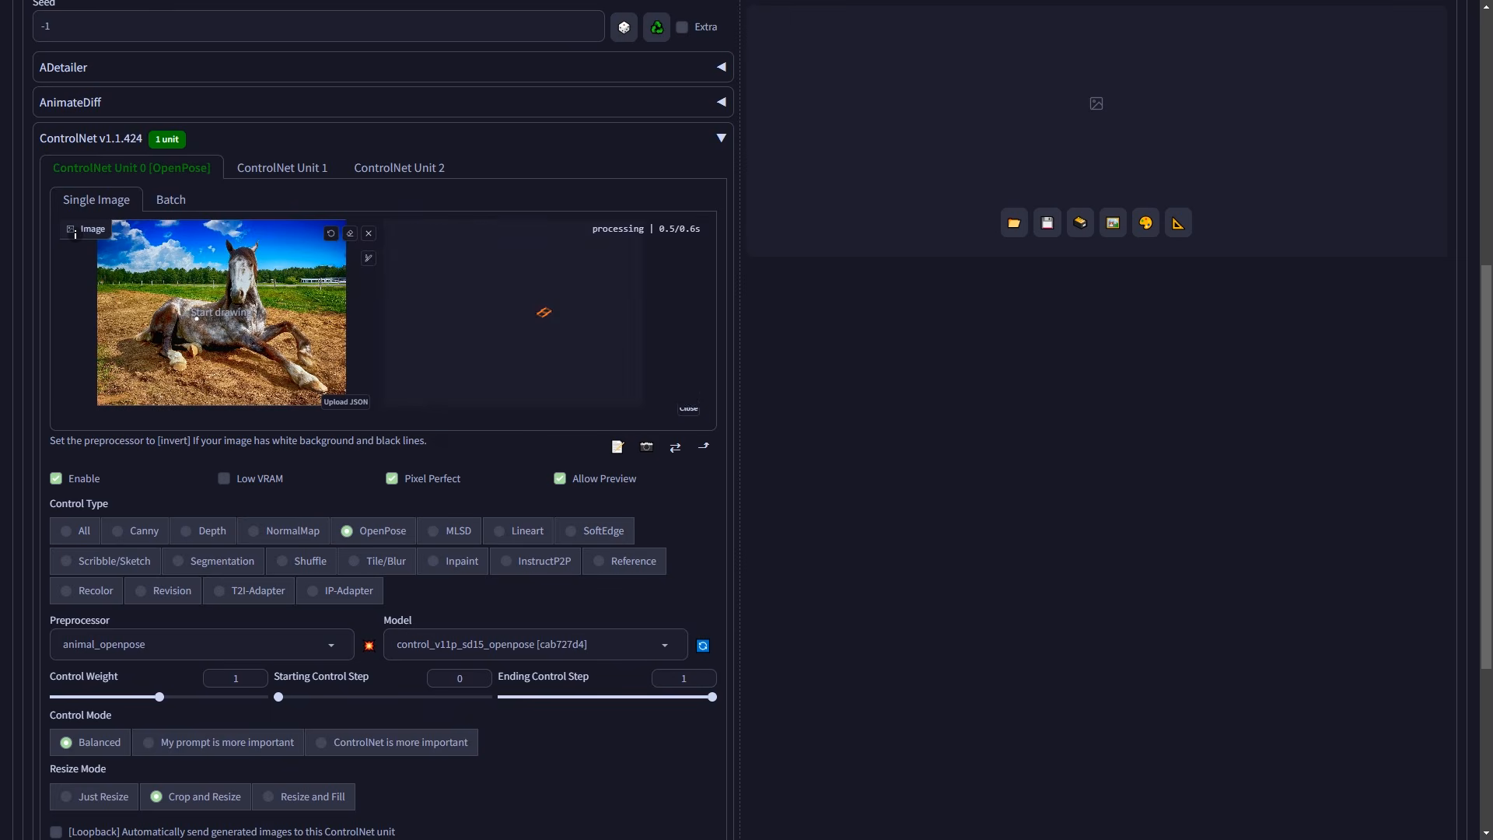
left_click(370, 647)
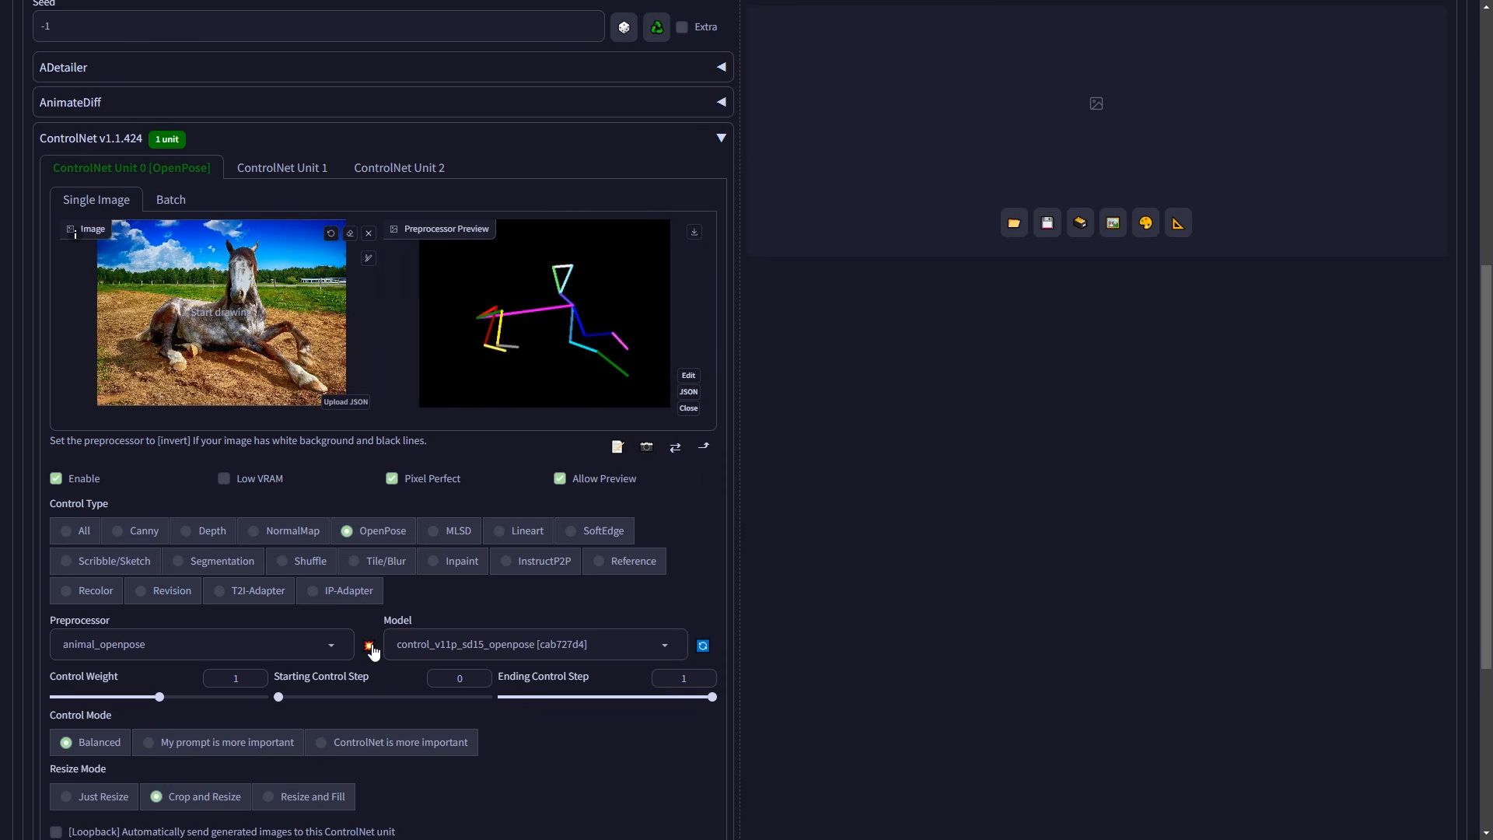
Open the horse pose in the OpenPose editor and reposition the knee and hoof keypoints of its bent front leg
left_click(689, 378)
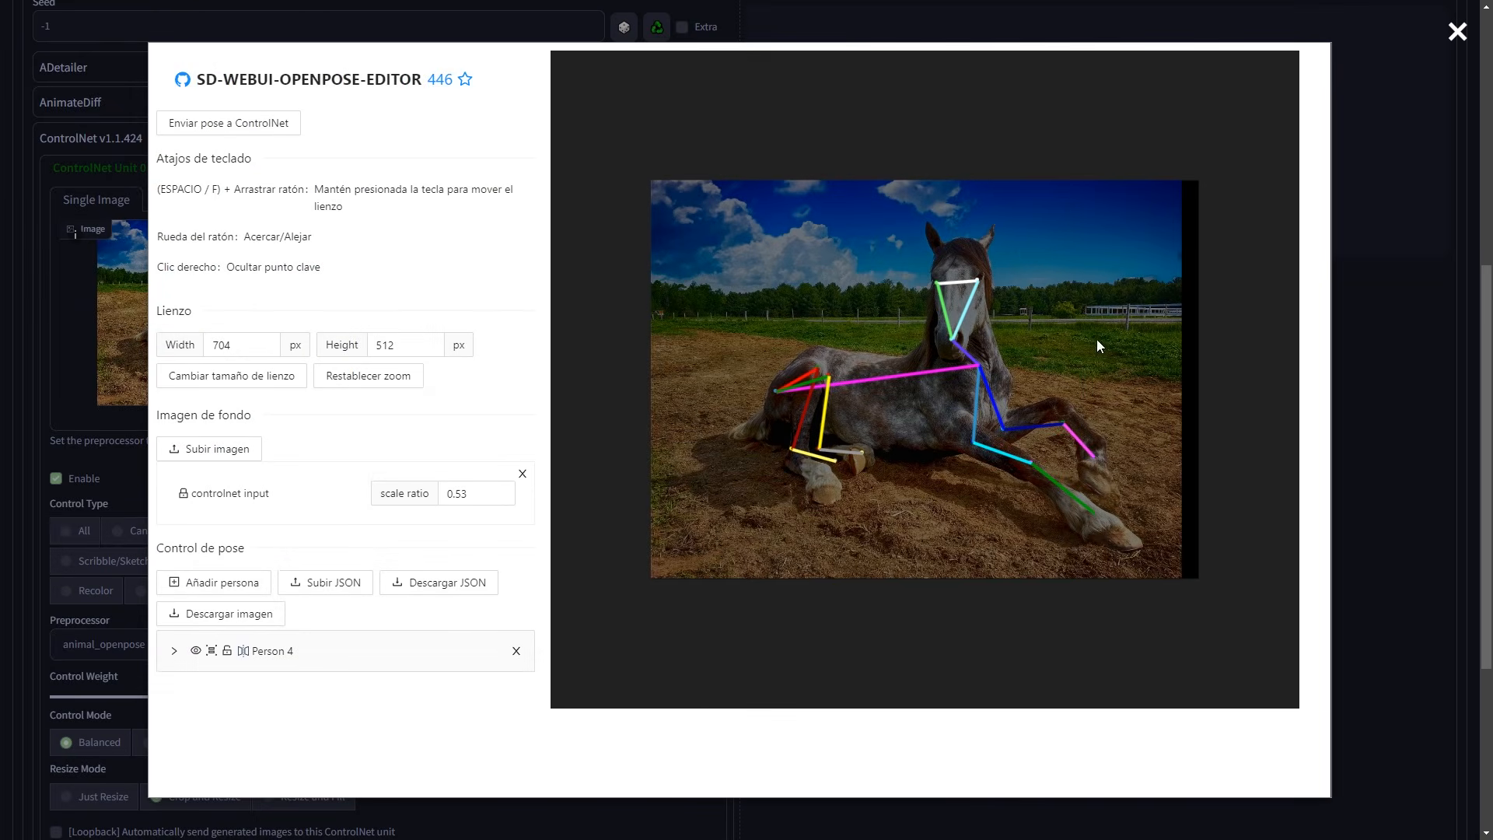
left_click_drag(1063, 425, 1057, 400)
left_click_drag(1093, 456, 1101, 477)
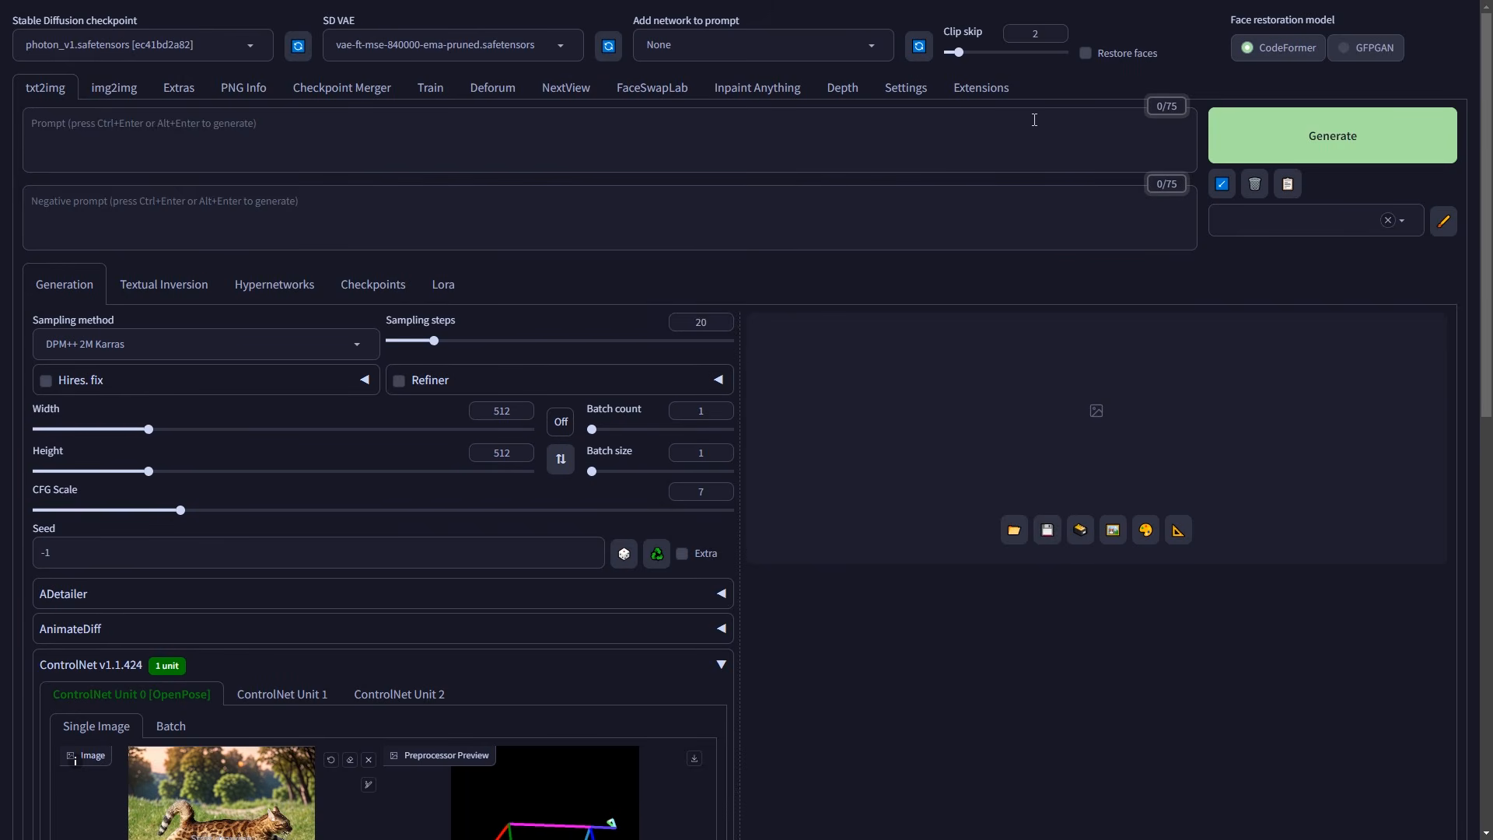
Load the list of available extensions from the default index URL
left_click(991, 100)
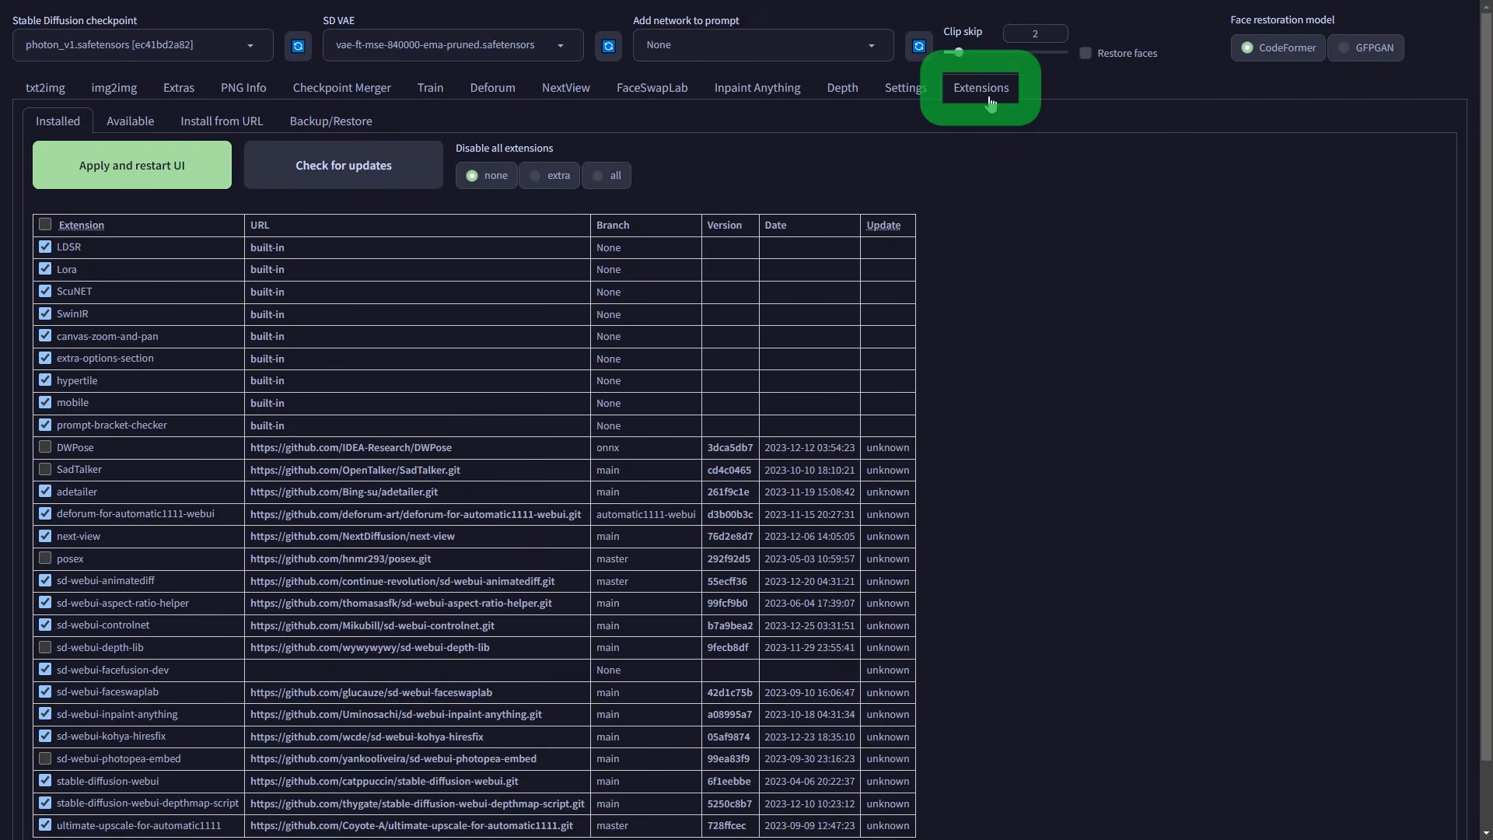
left_click(140, 124)
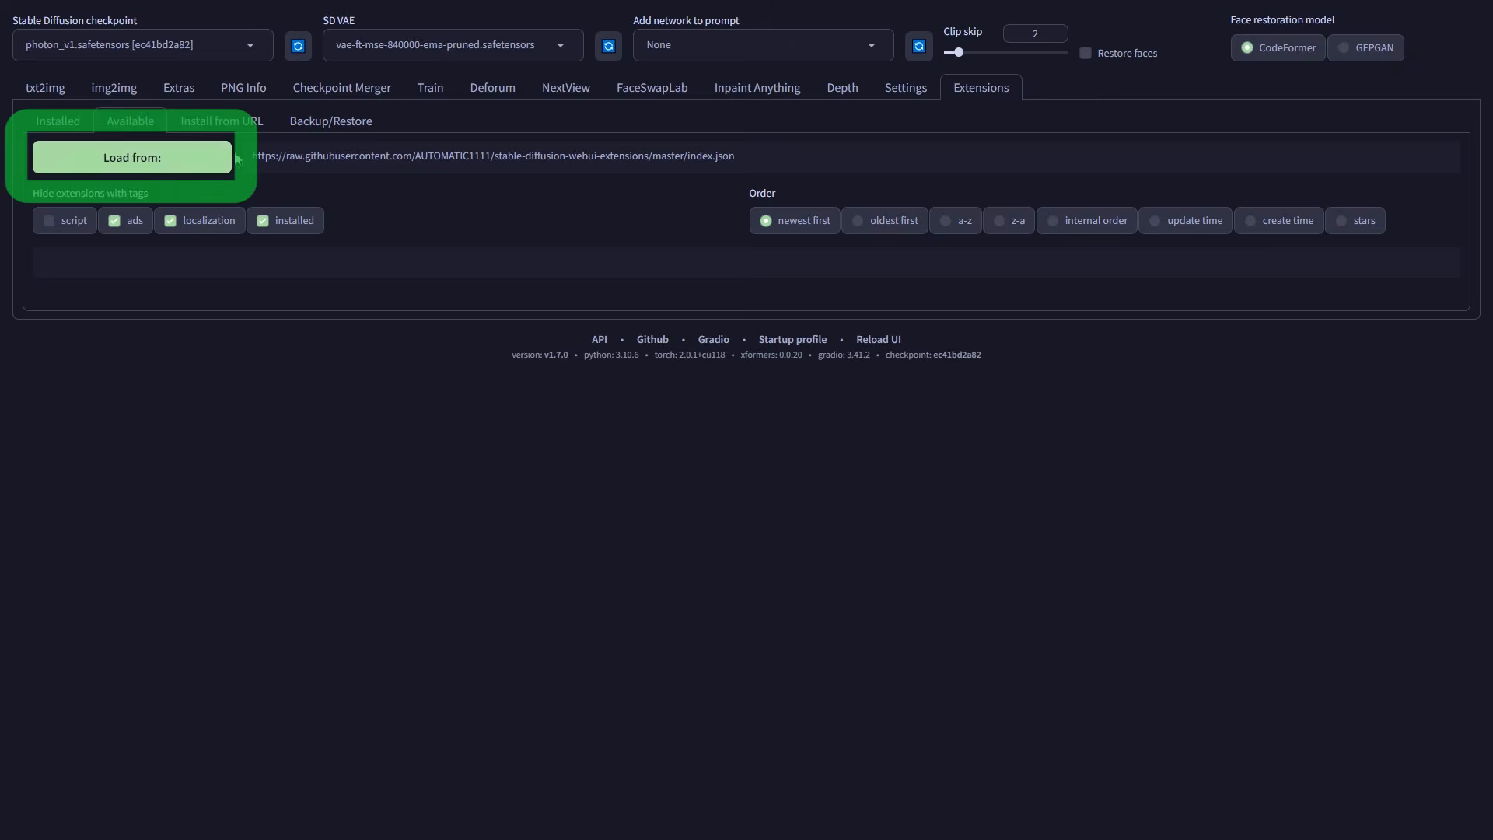
left_click(143, 159)
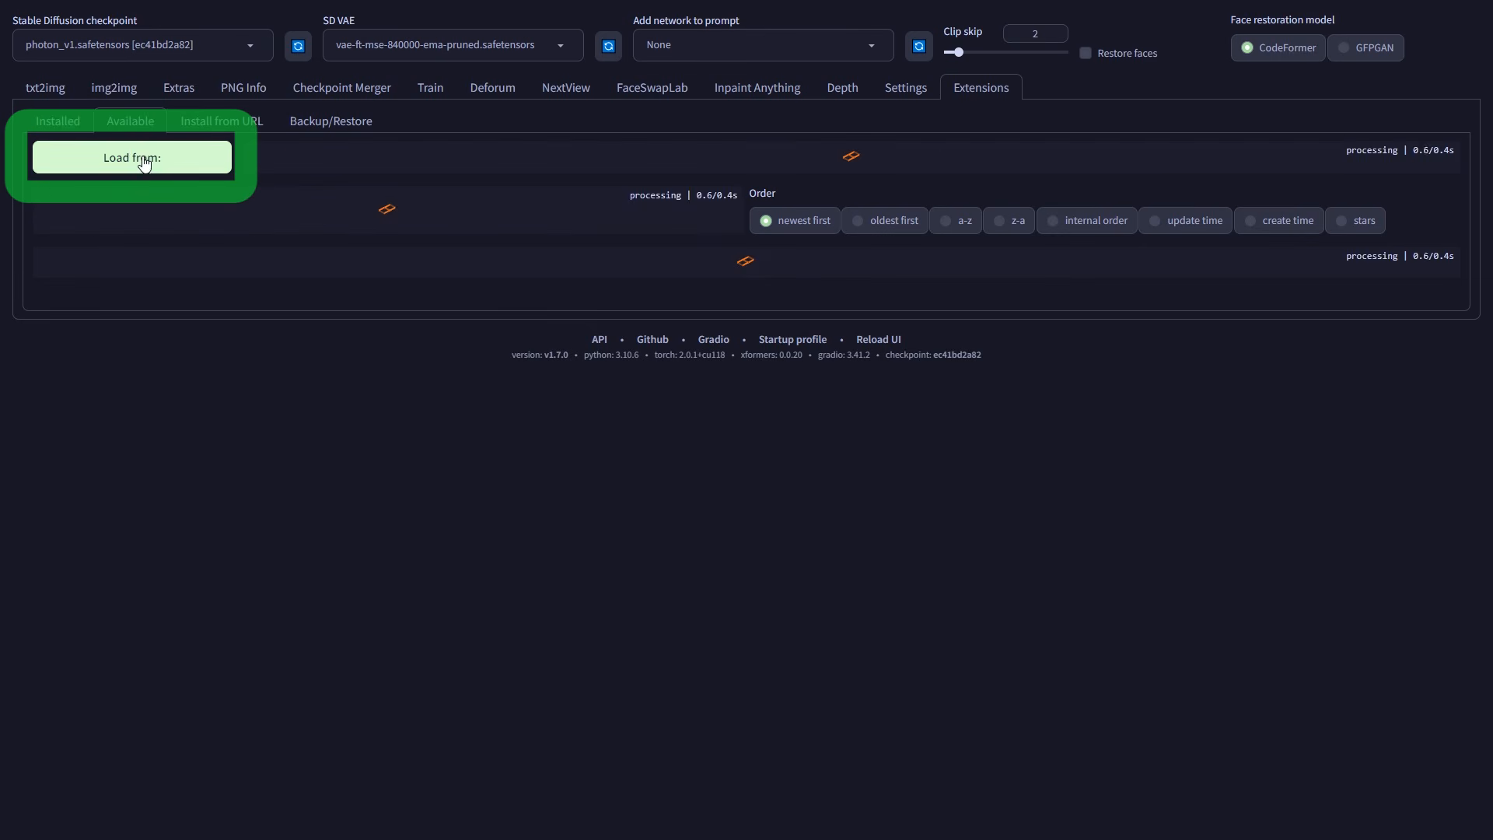
Filter the available extensions by "openpose" and install sd-webui-openpose-editor
left_click(74, 293)
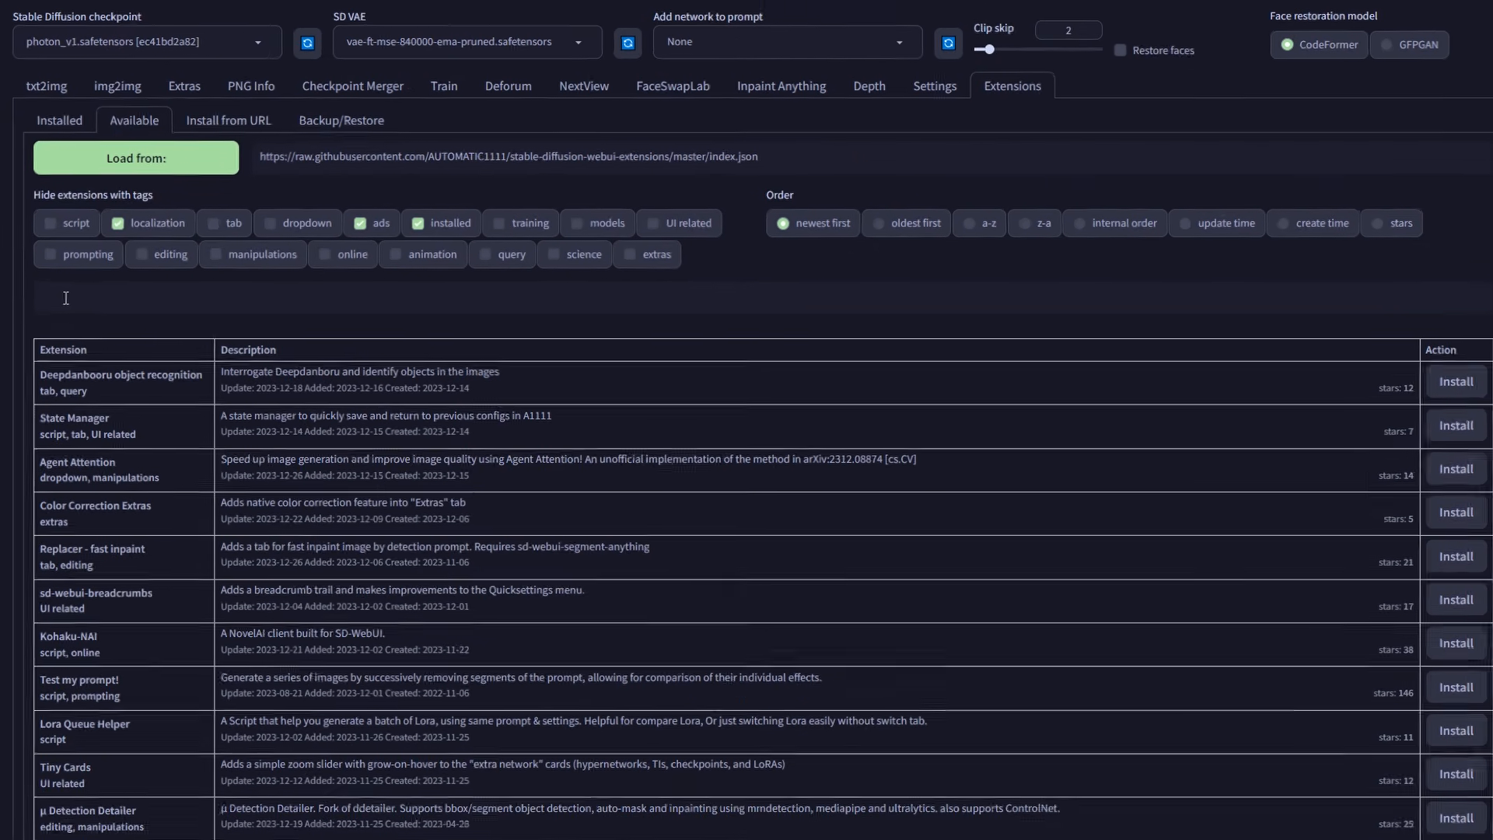
type("ope")
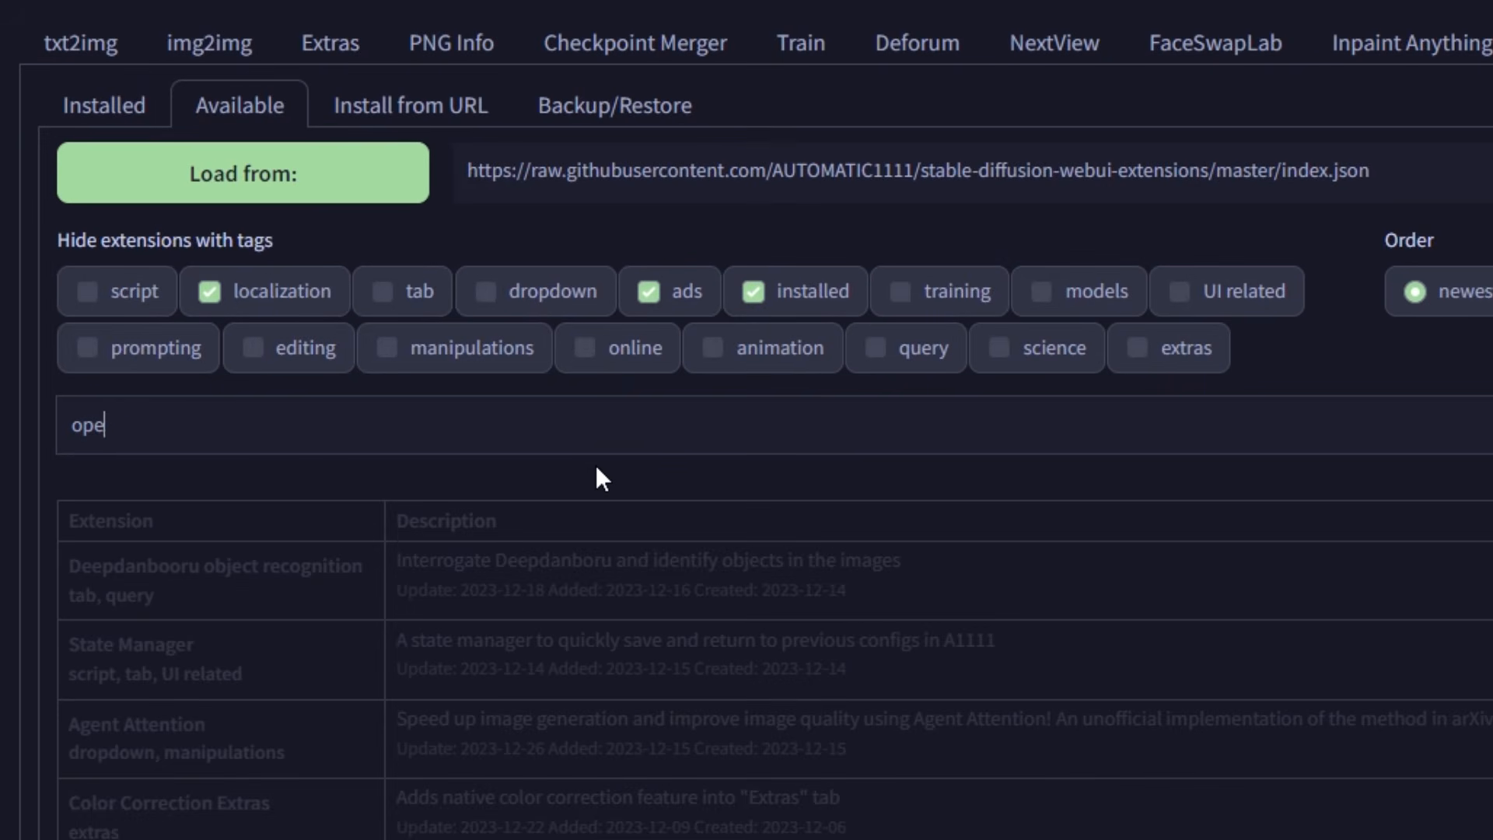
type("npose")
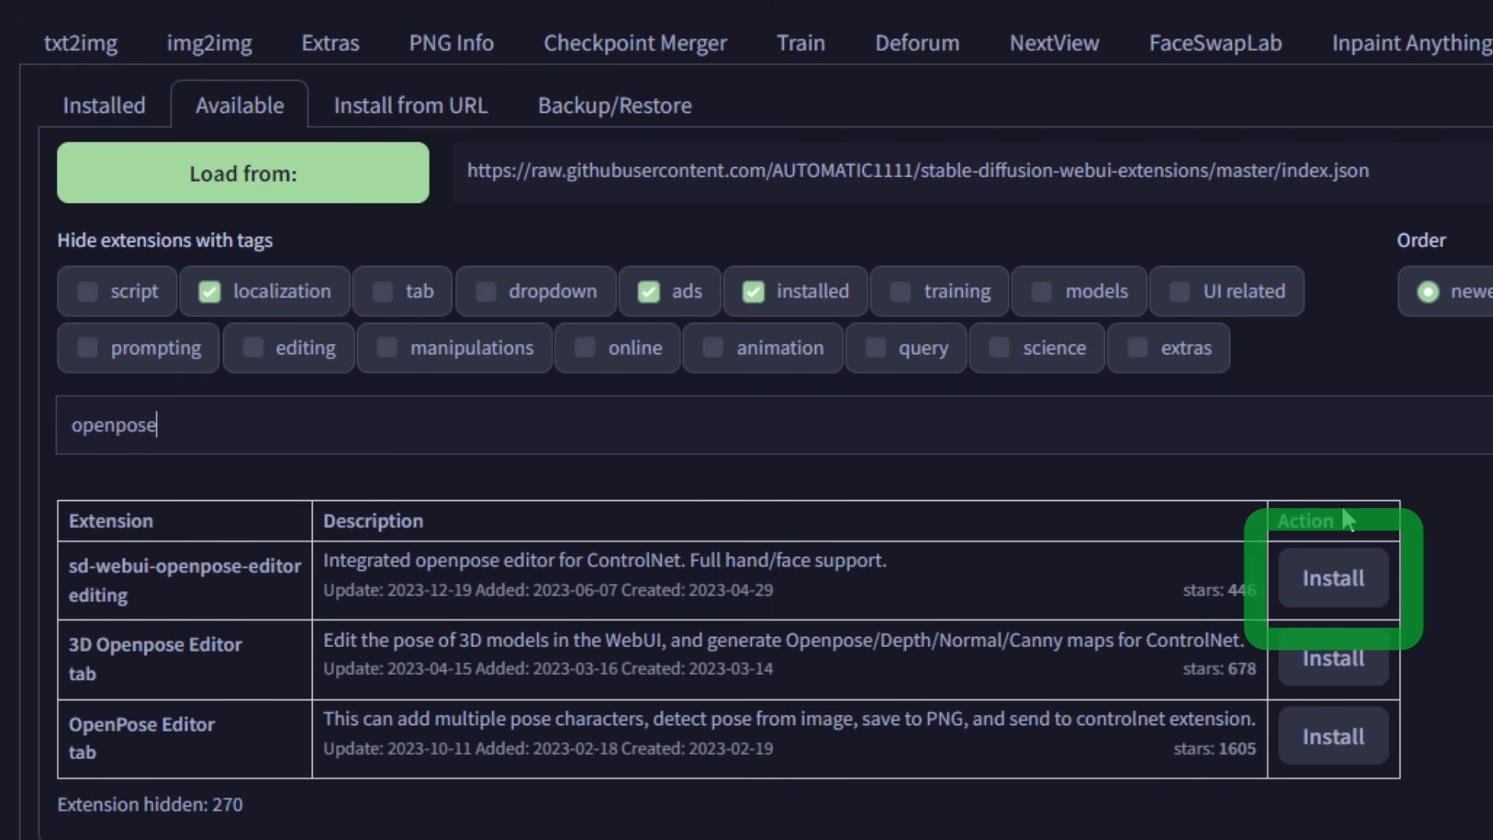
left_click(1336, 585)
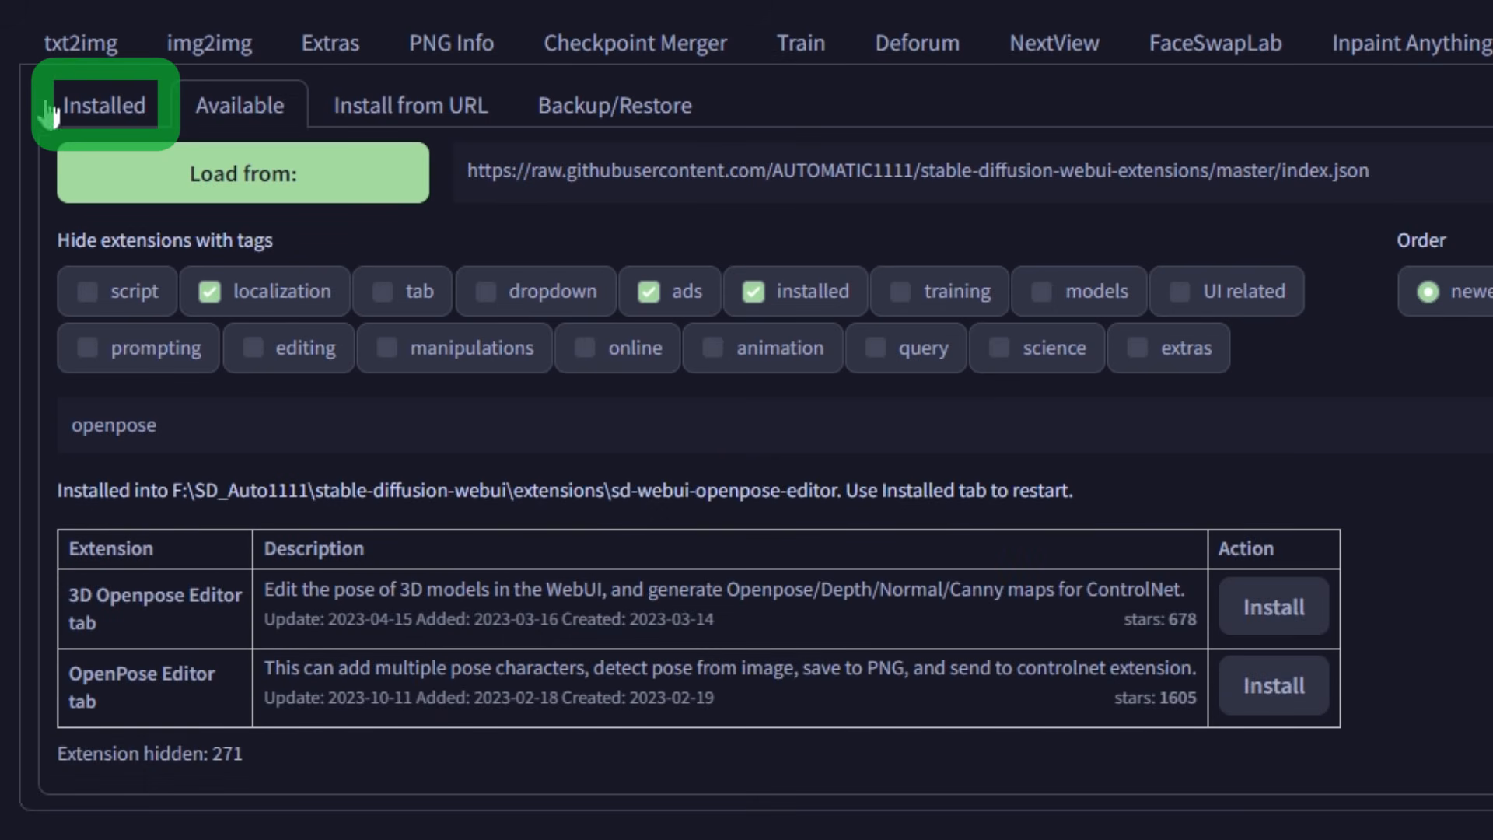
Check the installed extensions for updates, and apply the changes with a UI restart
left_click(74, 109)
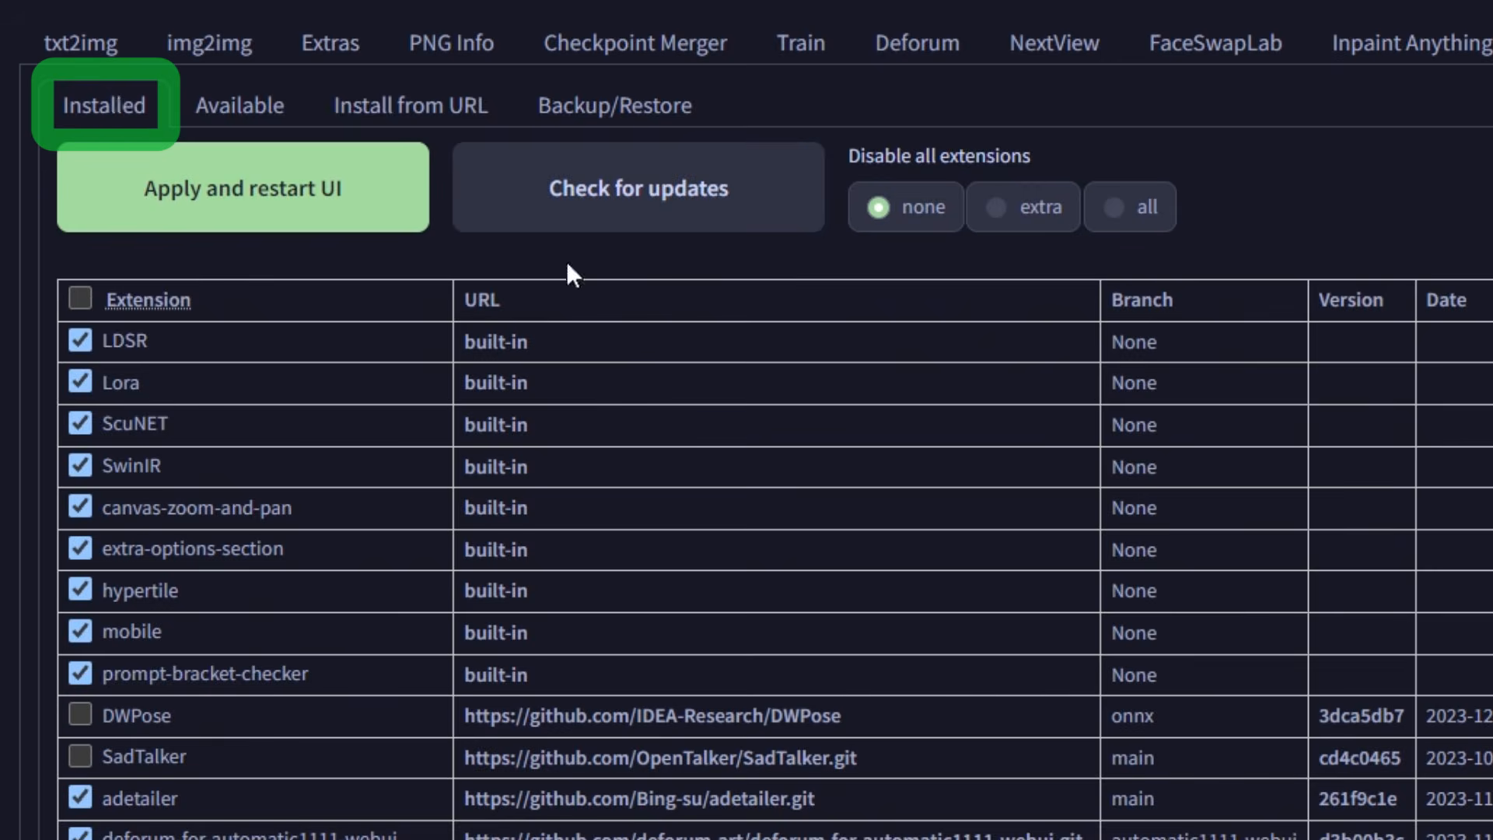
left_click(642, 201)
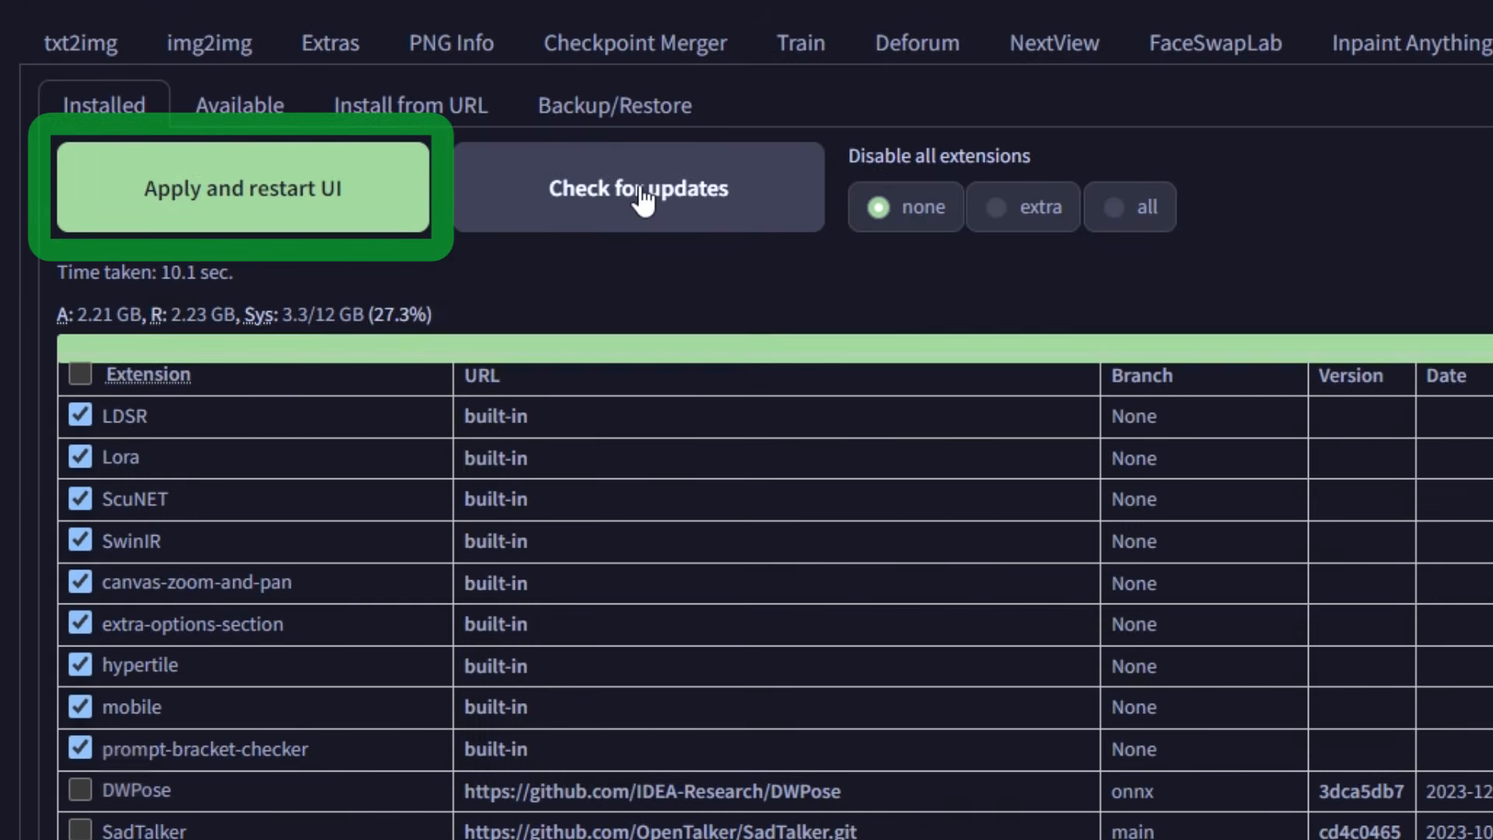
left_click(265, 223)
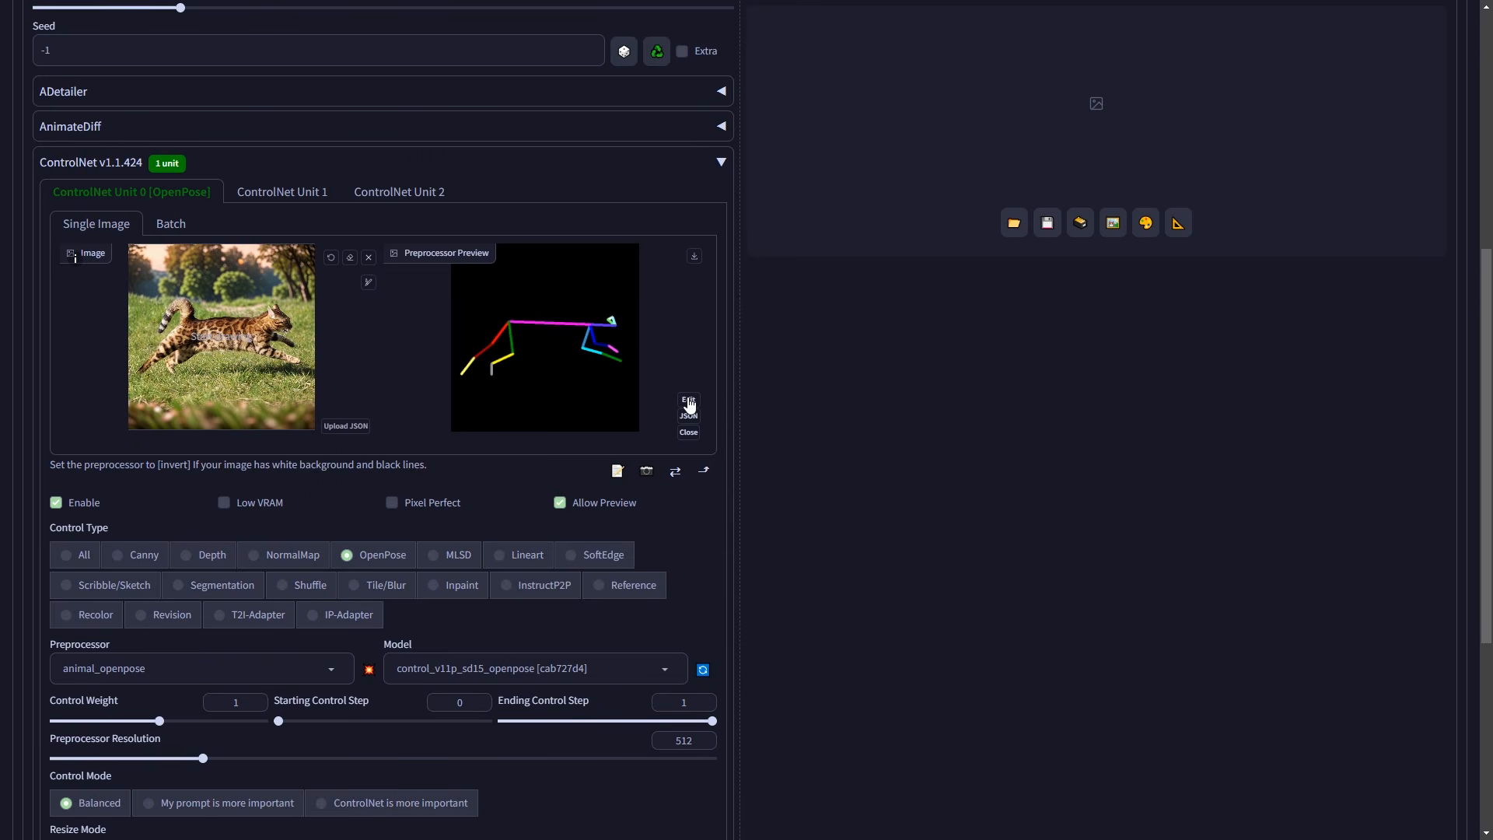
Open Unit 0's running-cat pose preview in the OpenPose editor
left_click(688, 399)
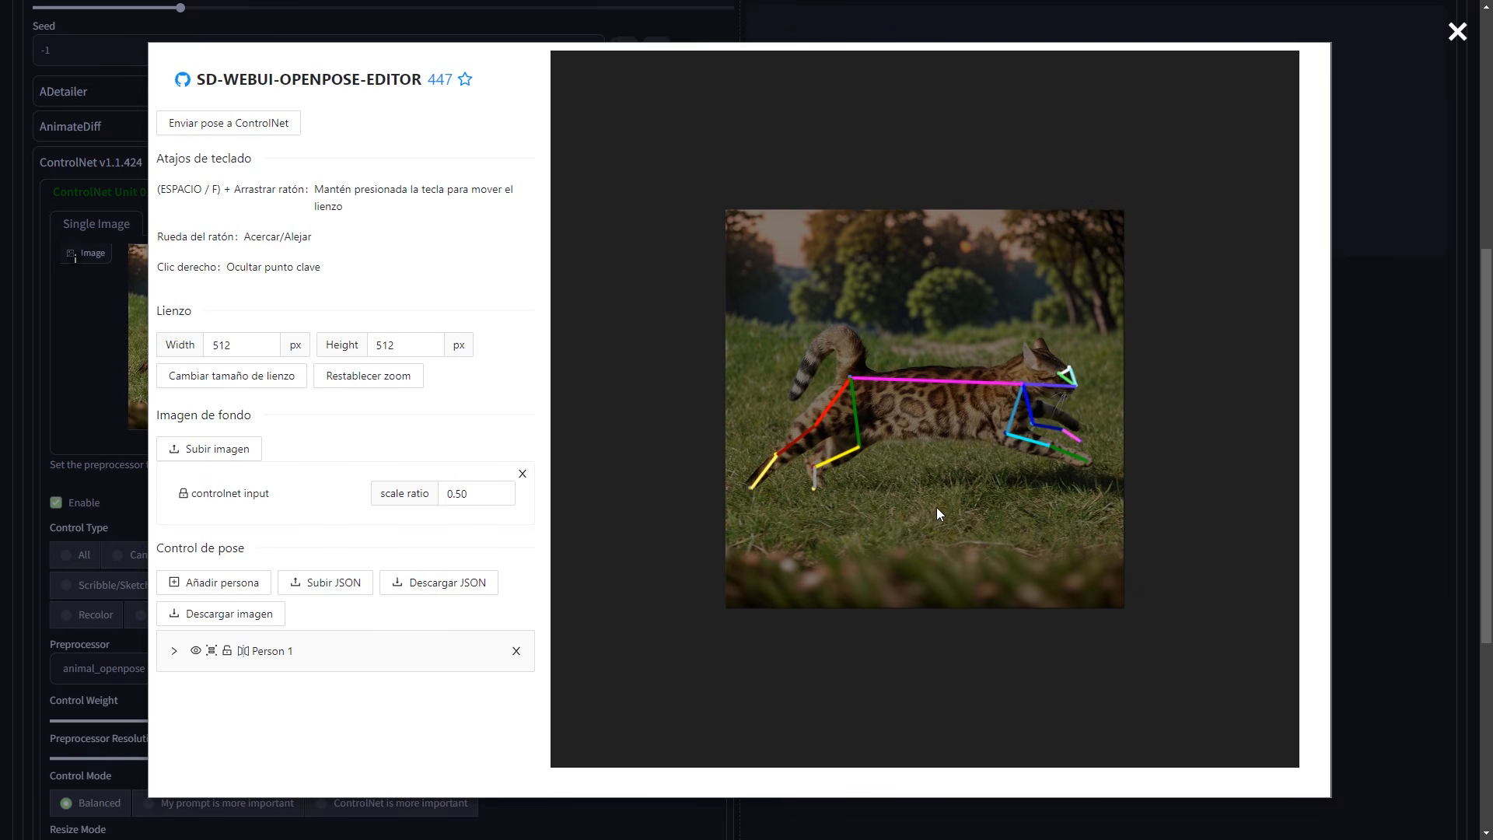
mouse_move(937, 506)
left_mouse_down()
mouse_move(911, 498)
mouse_move(902, 591)
mouse_move(824, 459)
mouse_move(1108, 514)
mouse_move(927, 493)
left_mouse_up()
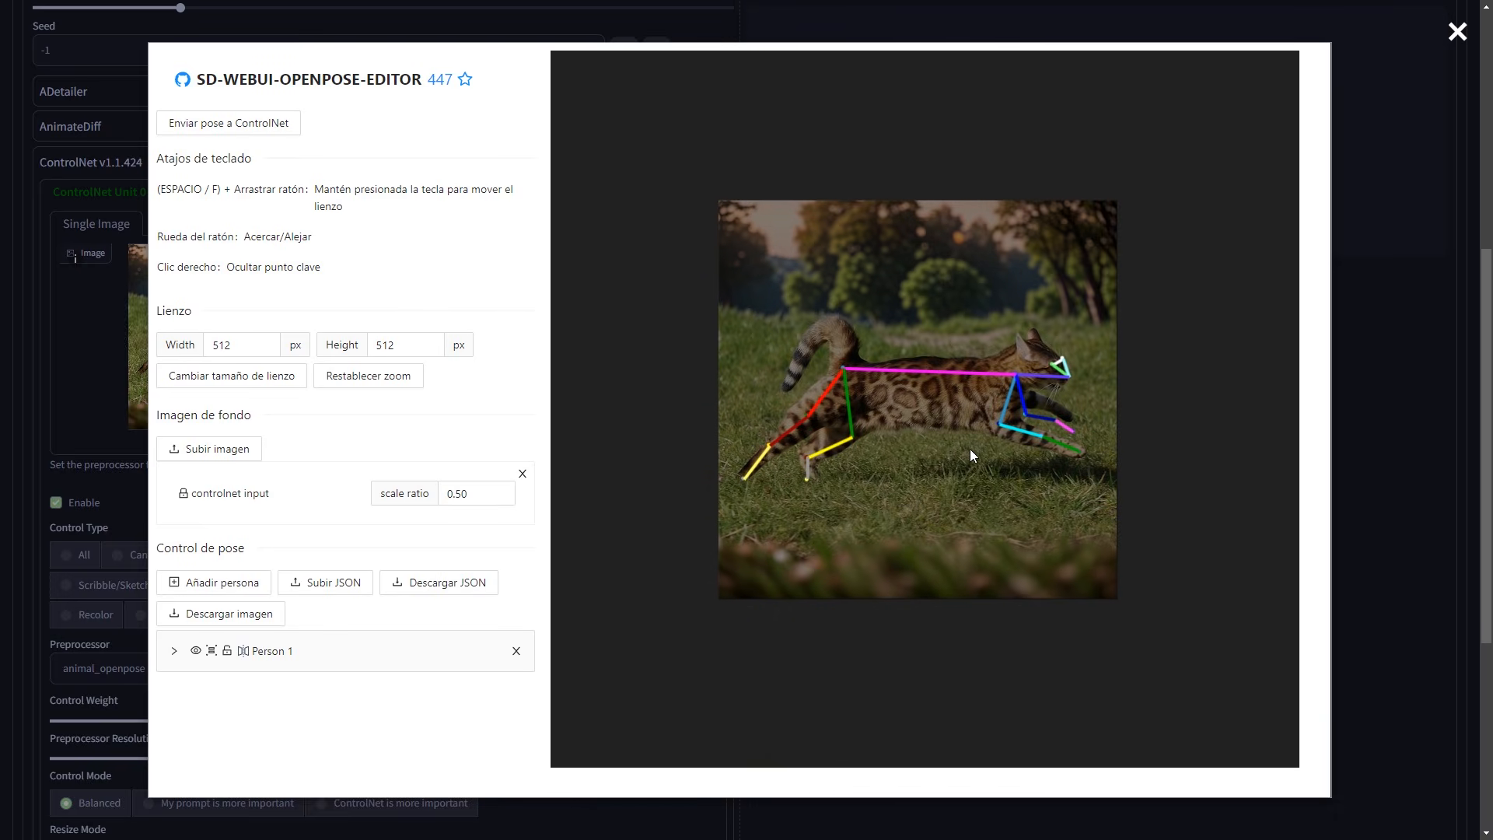
scroll(969, 449, "up", 3)
scroll(968, 450, "down", 2)
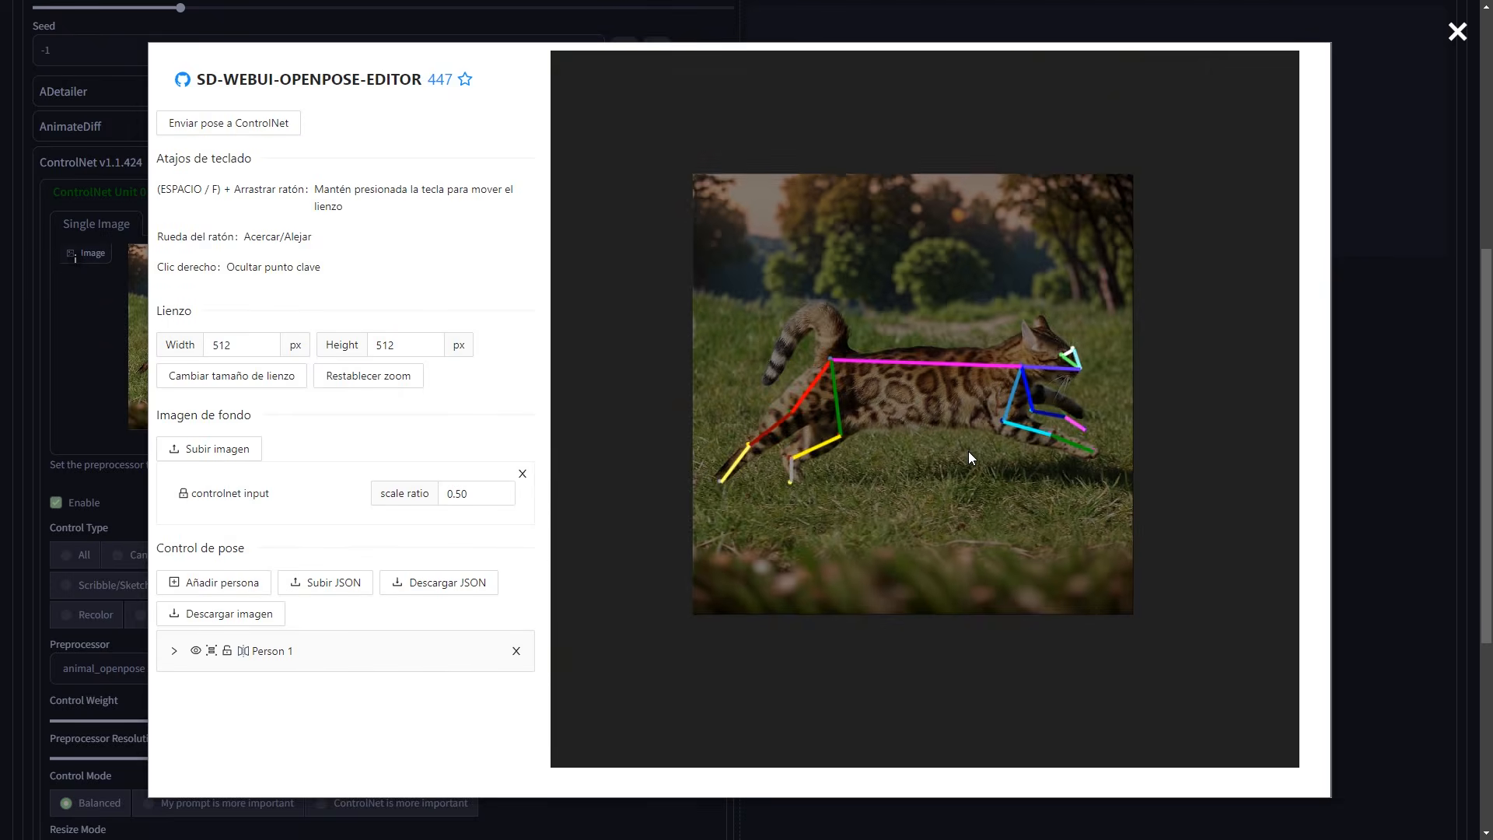
scroll(968, 458, "up", 2)
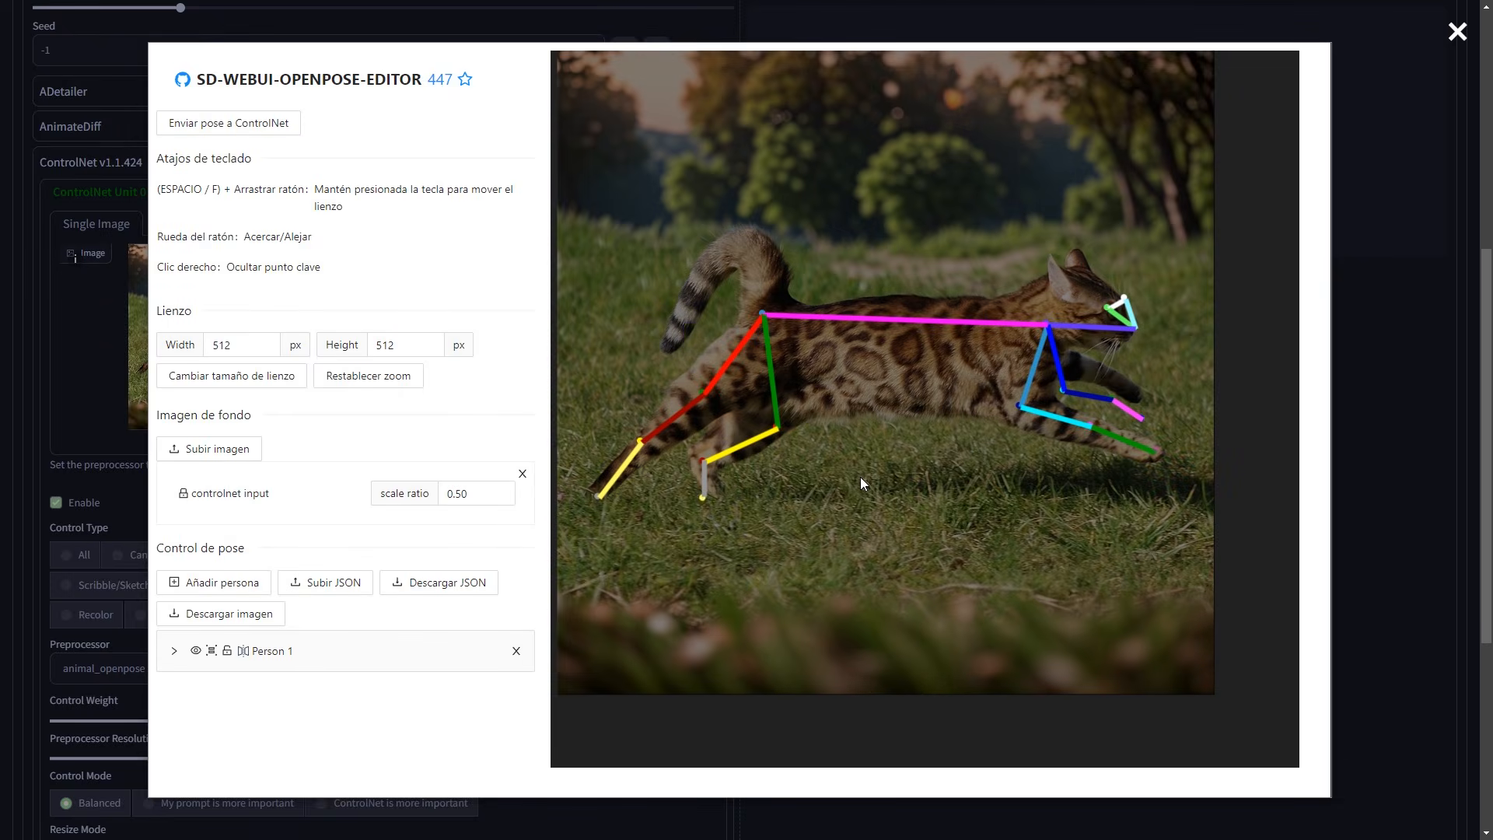
Try hiding the cat's tail-base and hind-leg keypoints, and restore them by toggling Person 1's visibility off and on
right_click(762, 314)
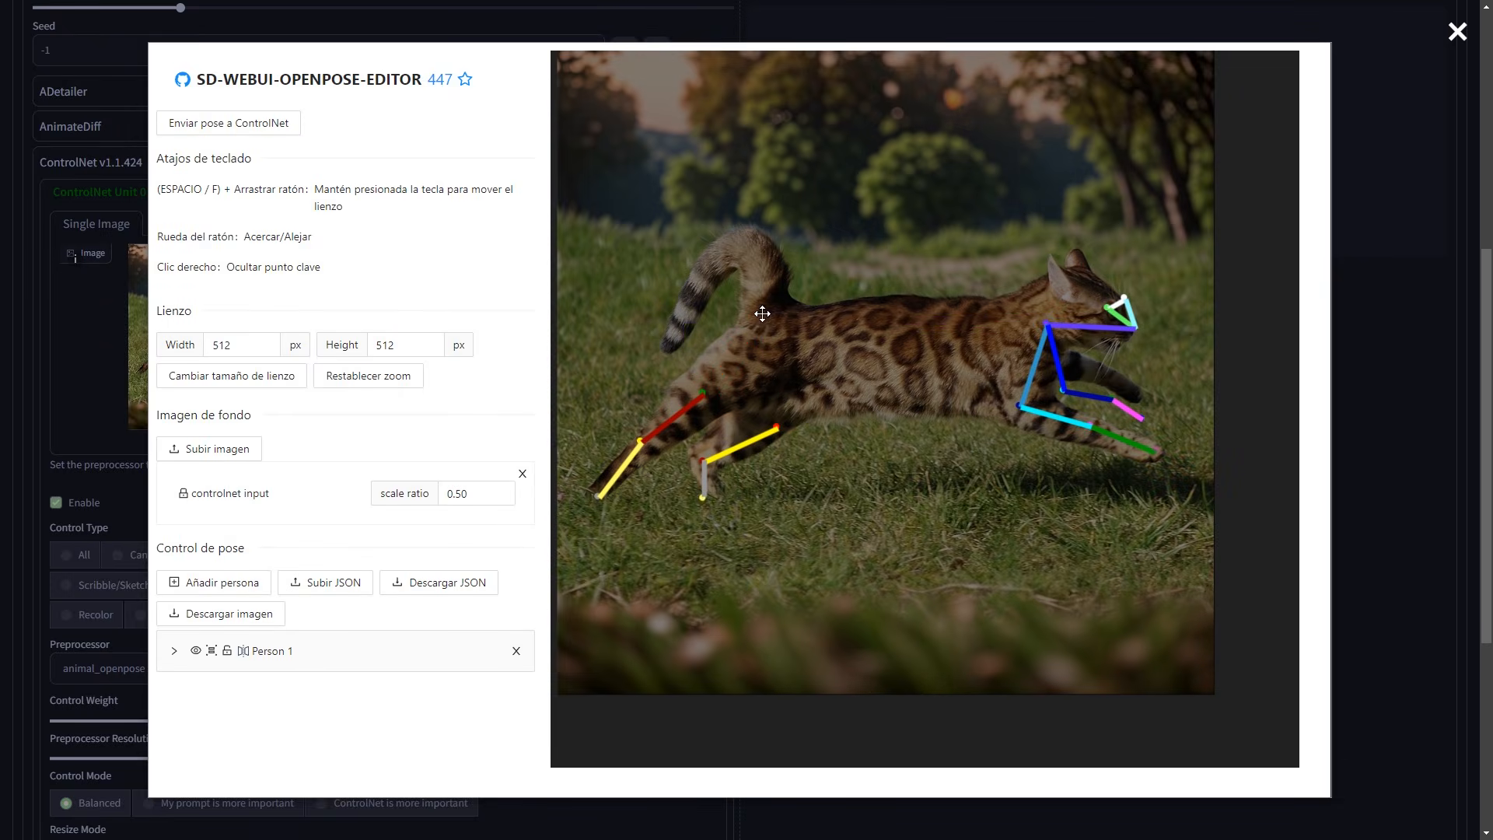
right_click(776, 427)
right_click(703, 392)
right_click(703, 459)
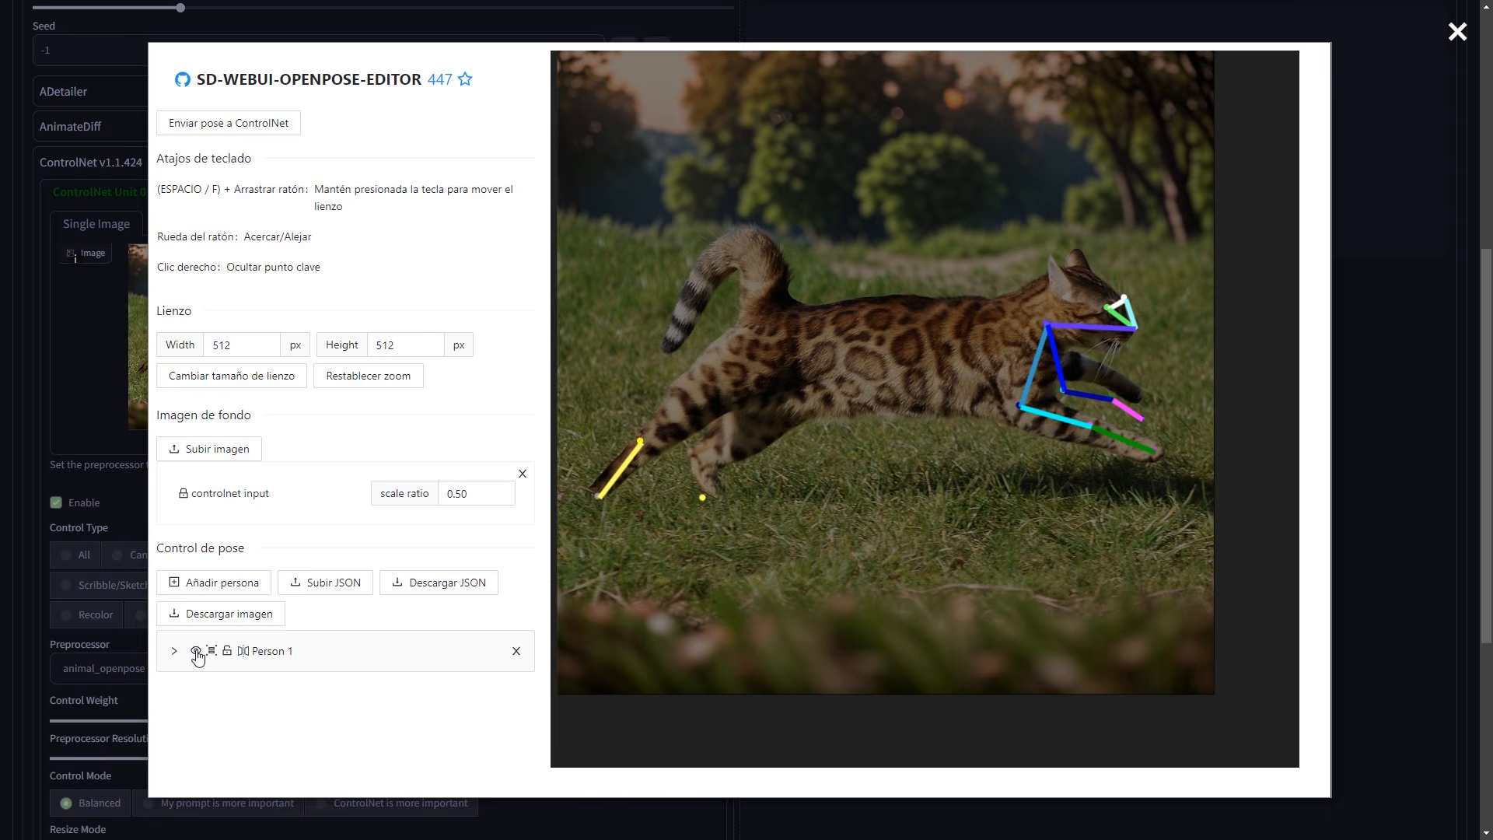
left_click(195, 653)
left_click(194, 654)
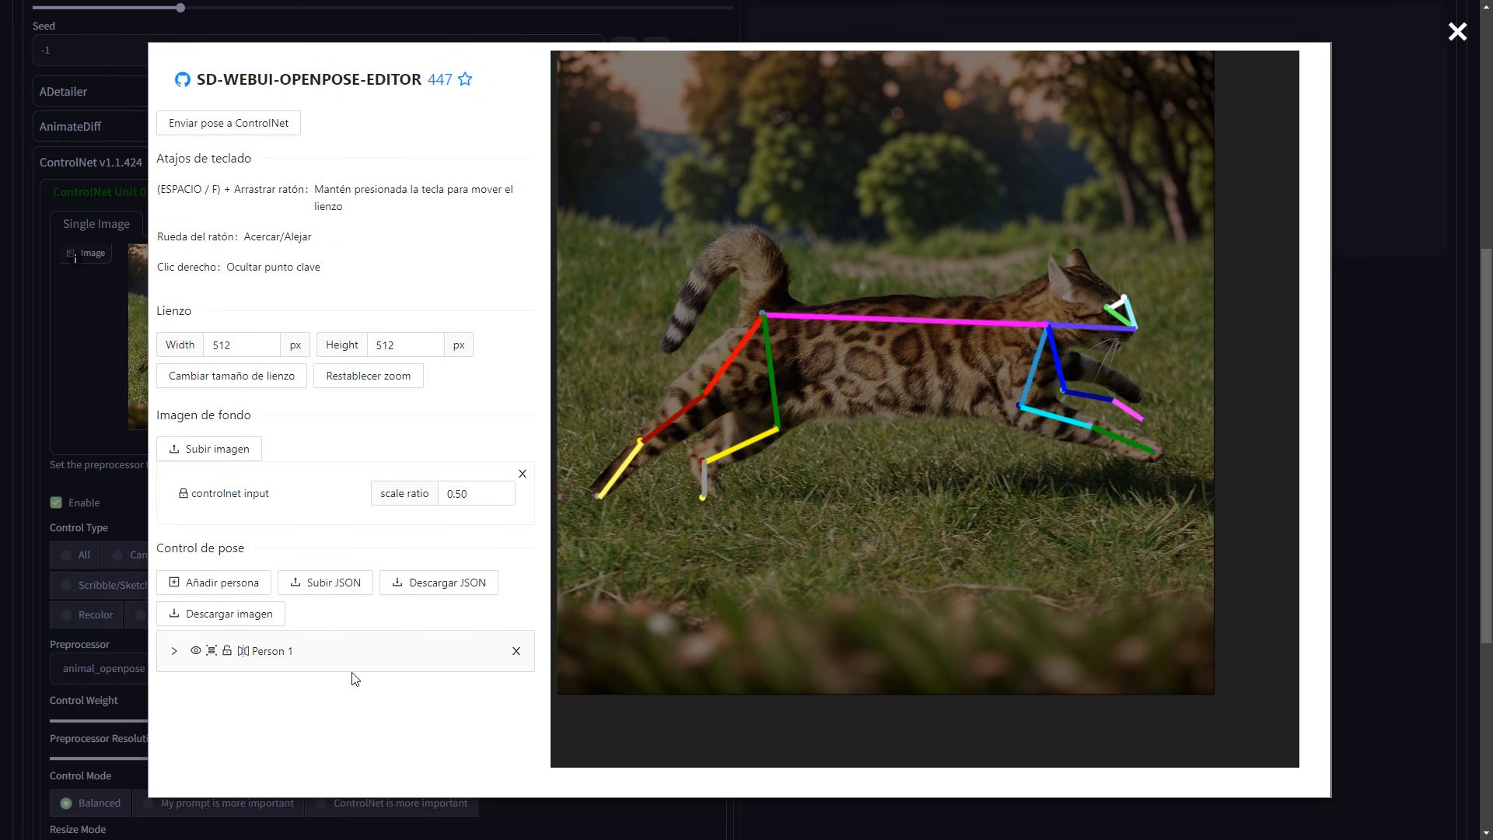
Try reposing the shoulder and elbow of an added human skeleton, and remove that person from the canvas
left_click(231, 590)
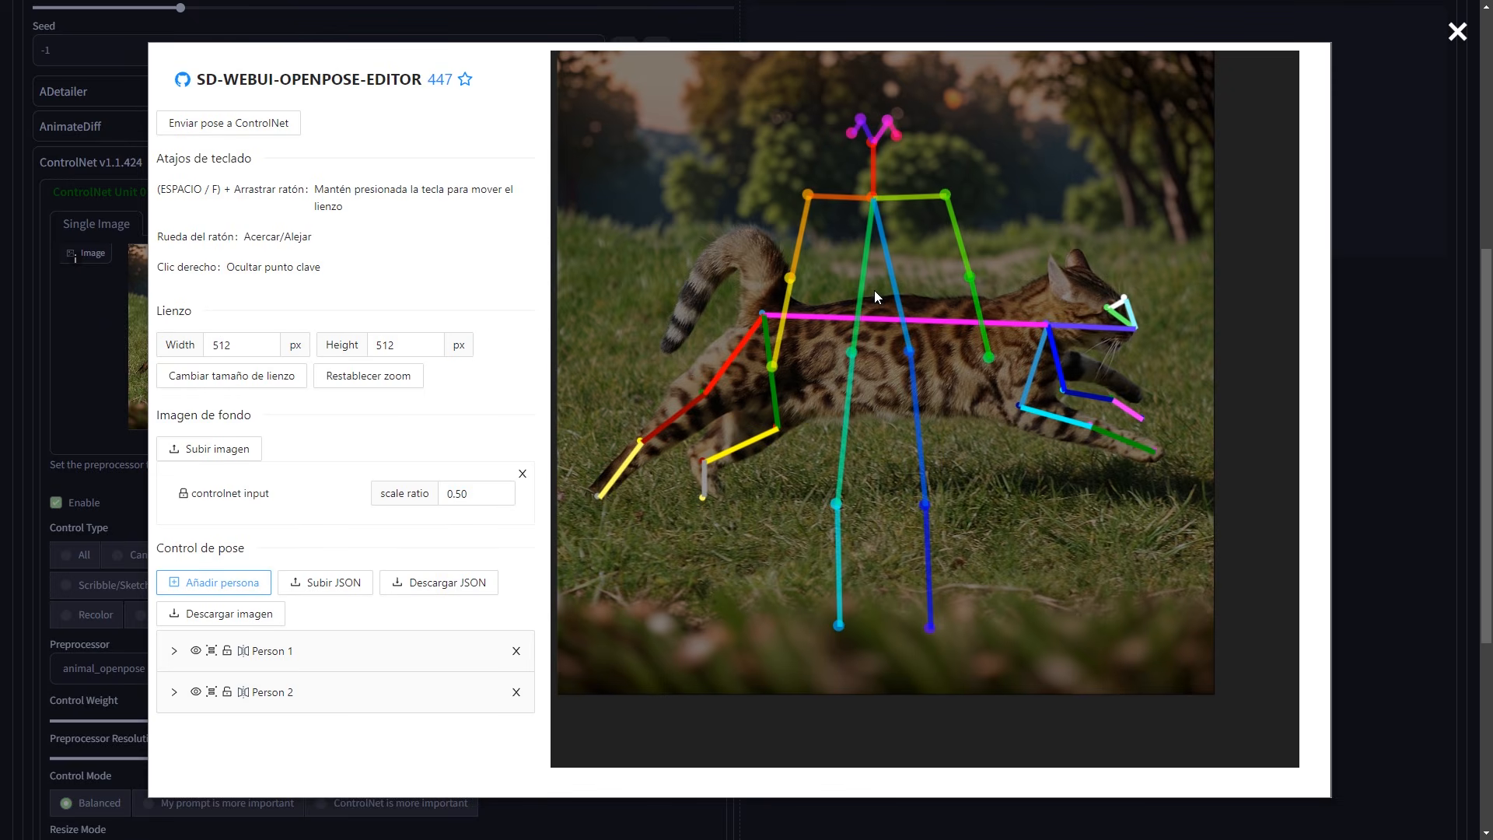
left_click_drag(790, 279, 733, 243)
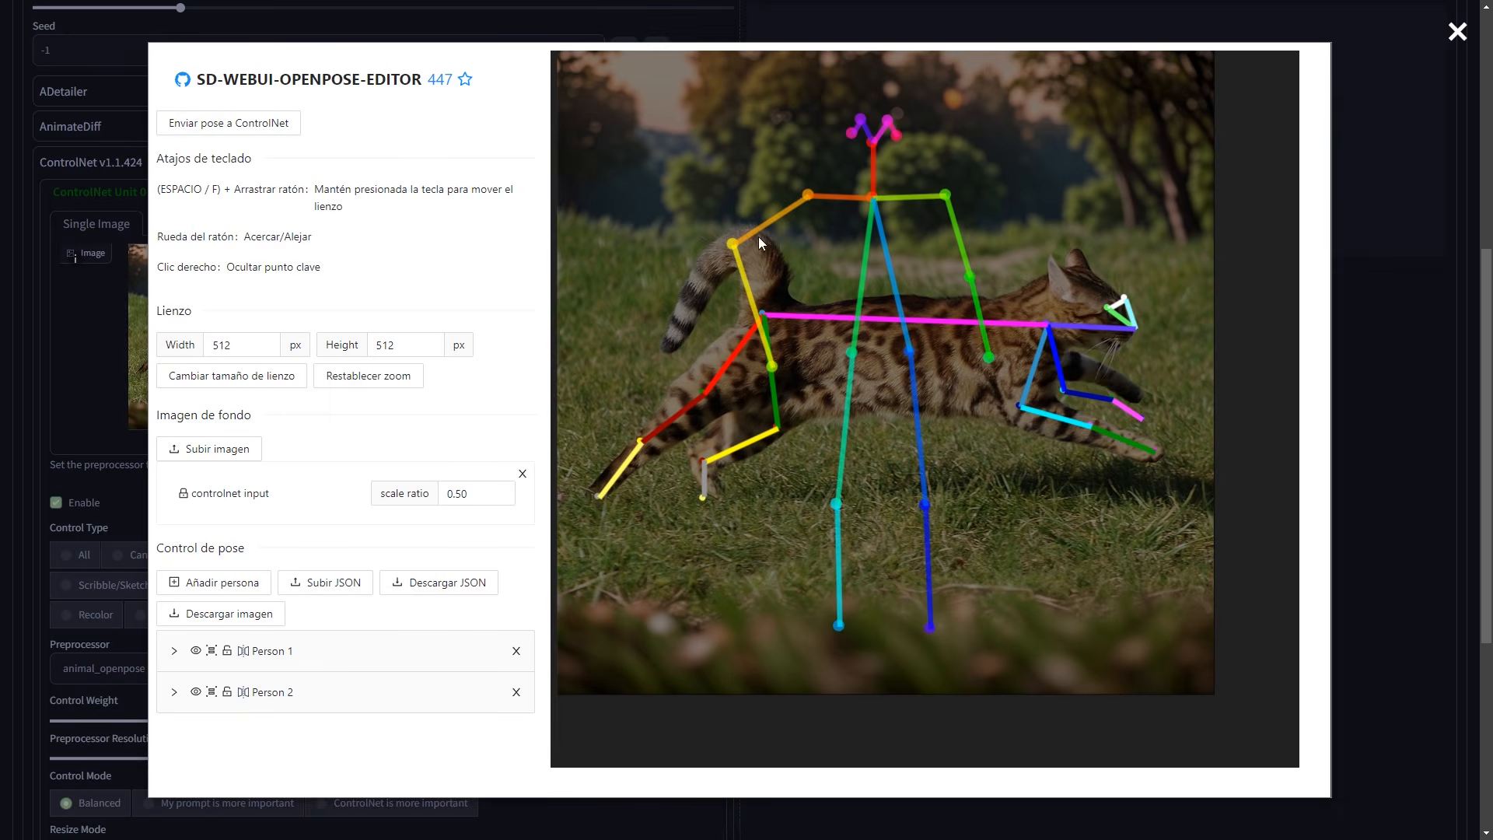
left_click_drag(808, 195, 786, 165)
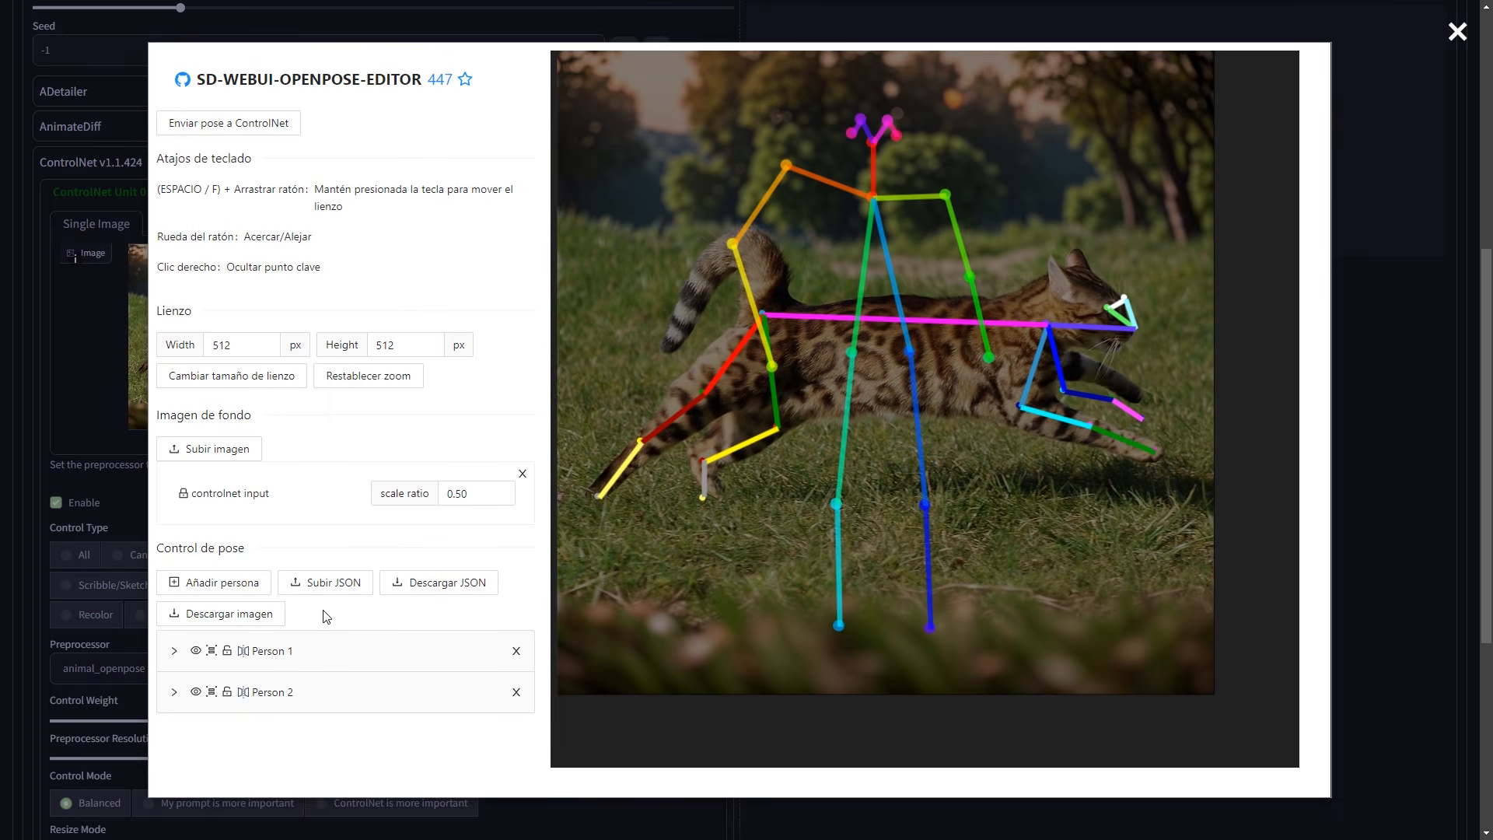
left_click(516, 692)
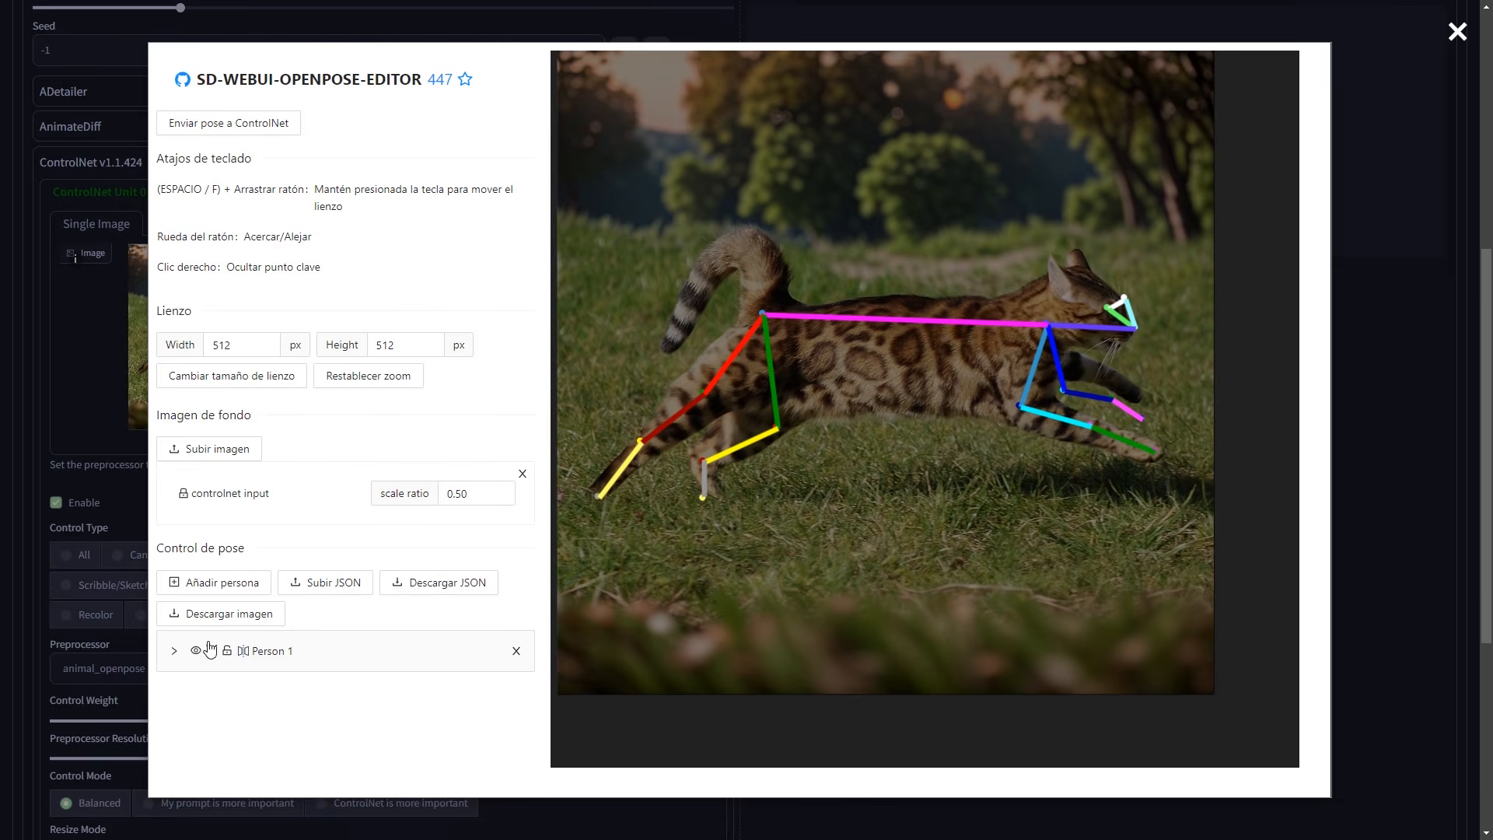
Add a new person to the cat pose and, with its keypoints grouped, move, shrink and slightly tilt the whole skeleton
left_click(227, 588)
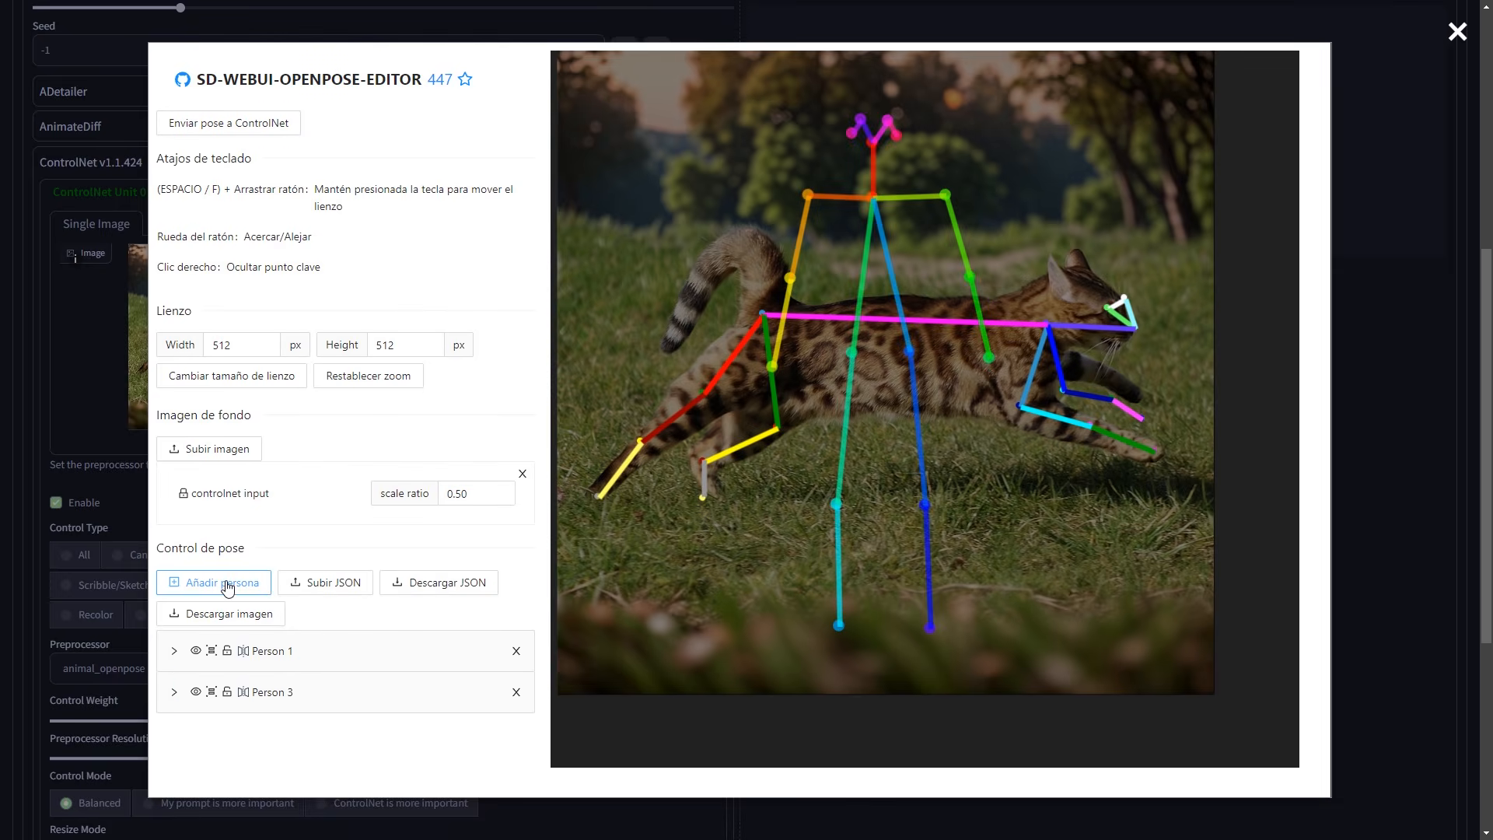
left_click(211, 691)
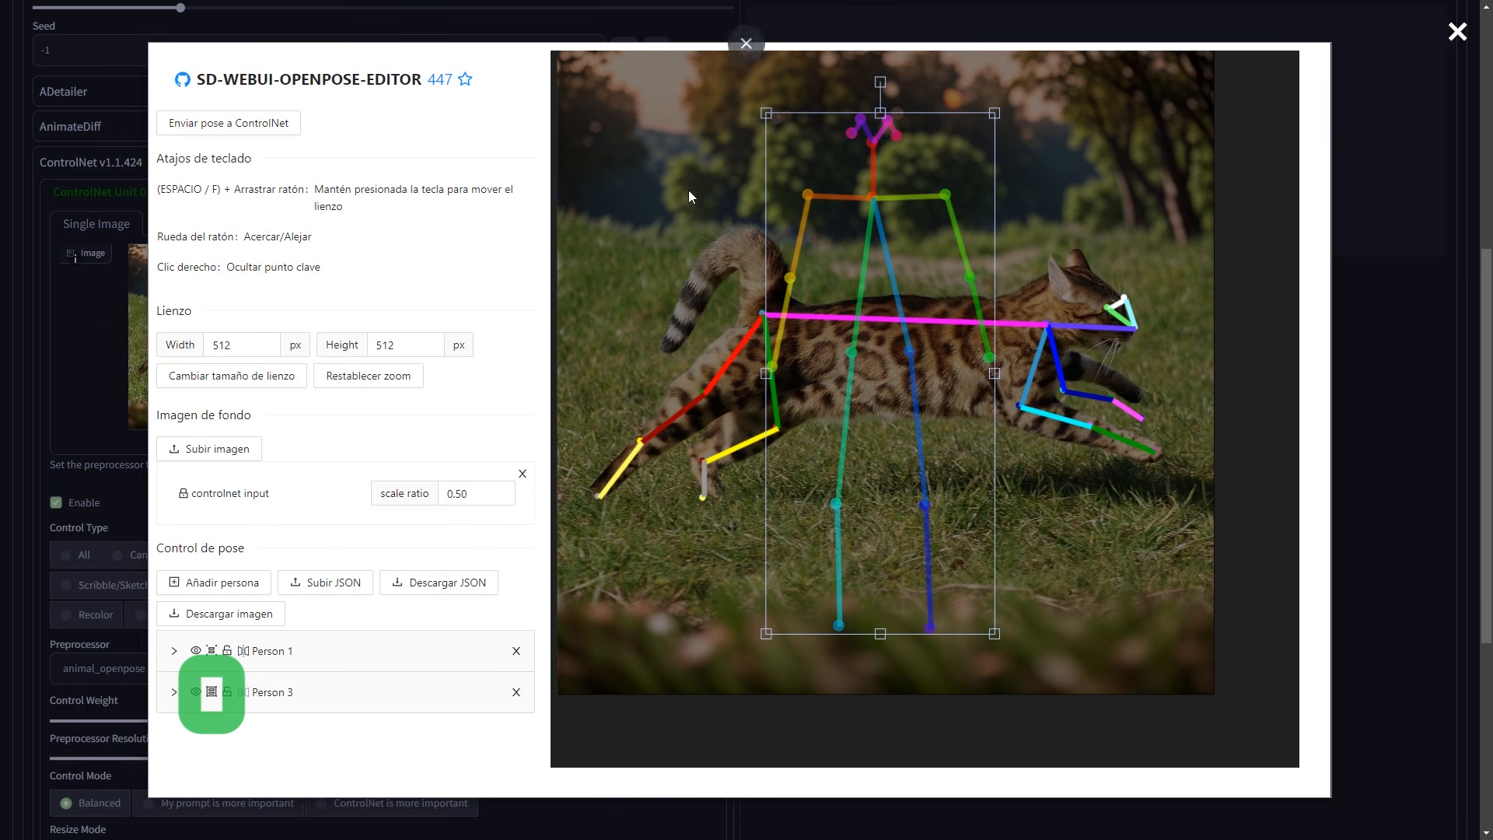
left_click_drag(883, 514, 972, 510)
left_click_drag(1085, 111, 1063, 162)
mouse_move(960, 131)
left_mouse_down()
mouse_move(1089, 168)
mouse_move(894, 133)
mouse_move(1017, 133)
mouse_move(936, 131)
left_mouse_up()
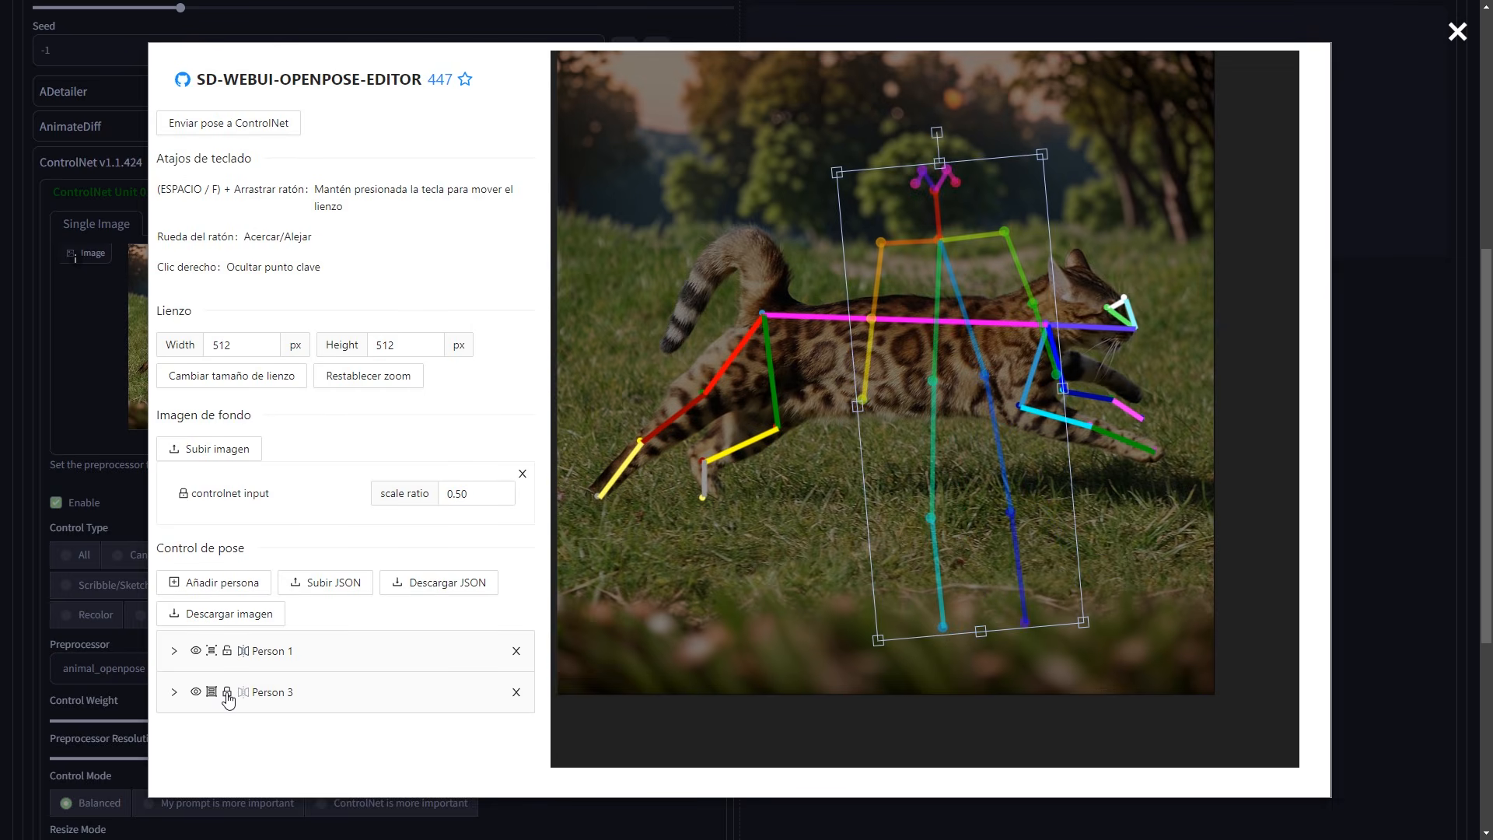
Try to select and move the locked human skeleton on the canvas
left_click(940, 495)
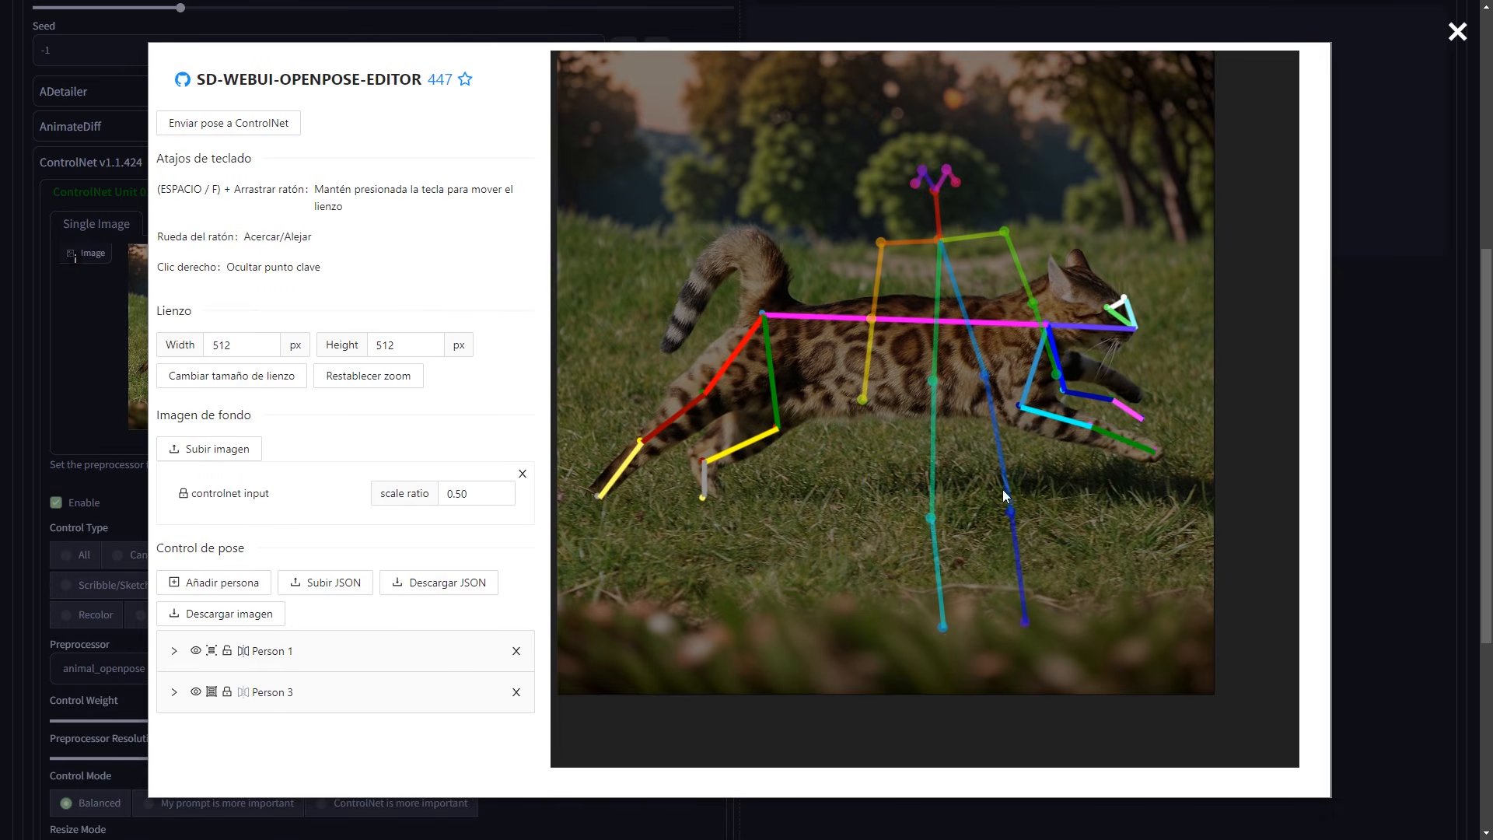
left_click_drag(1003, 495, 937, 597)
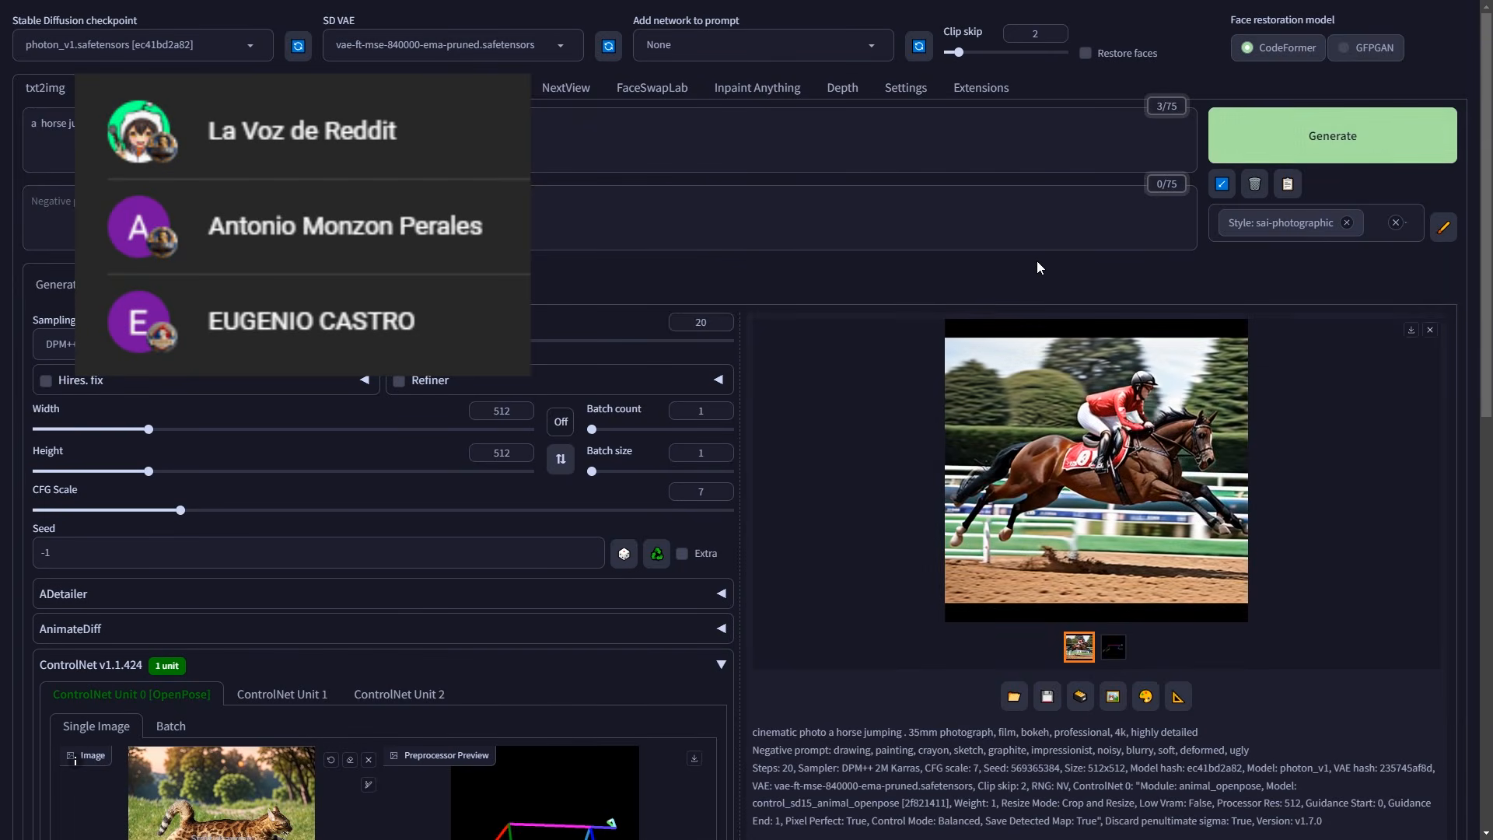
Generate another image from the "a horse jumping" prompt with the sai-photographic style
left_click(1372, 146)
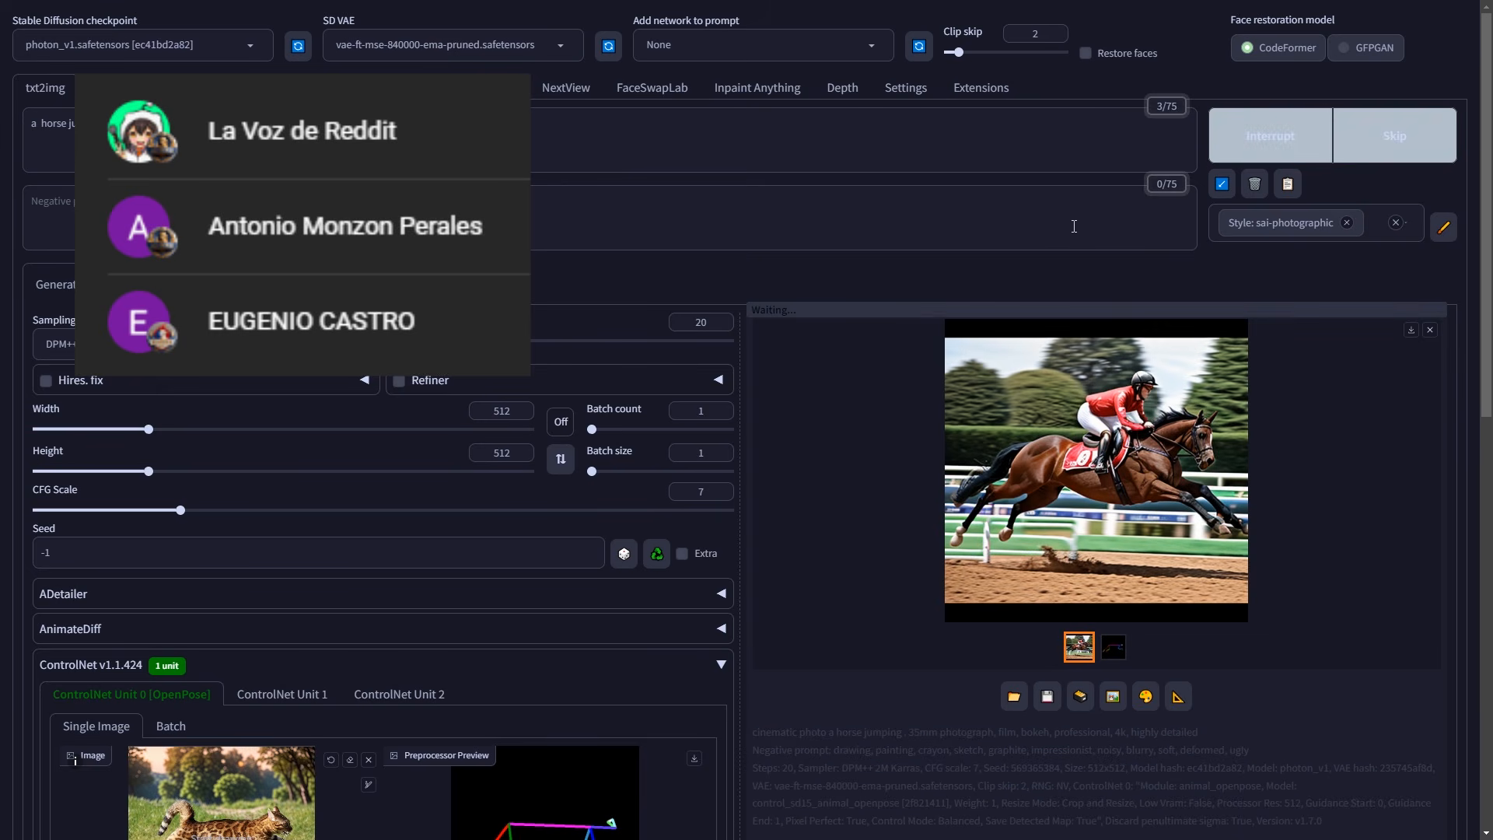